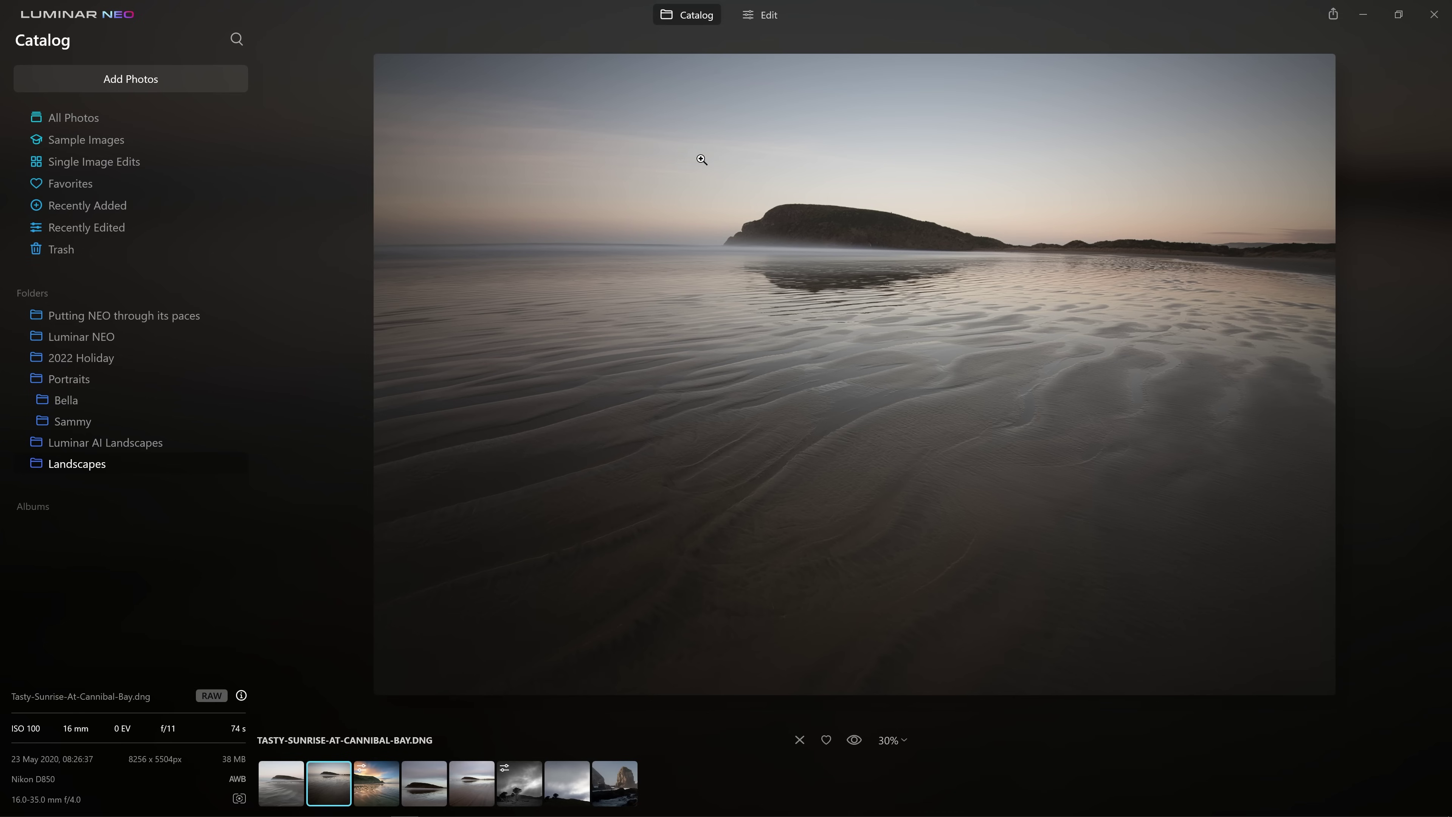
# - Switch the beach photo into editing and raise Enhance Accent to 100, leaving Develop expanded
pyautogui.click(773, 19)
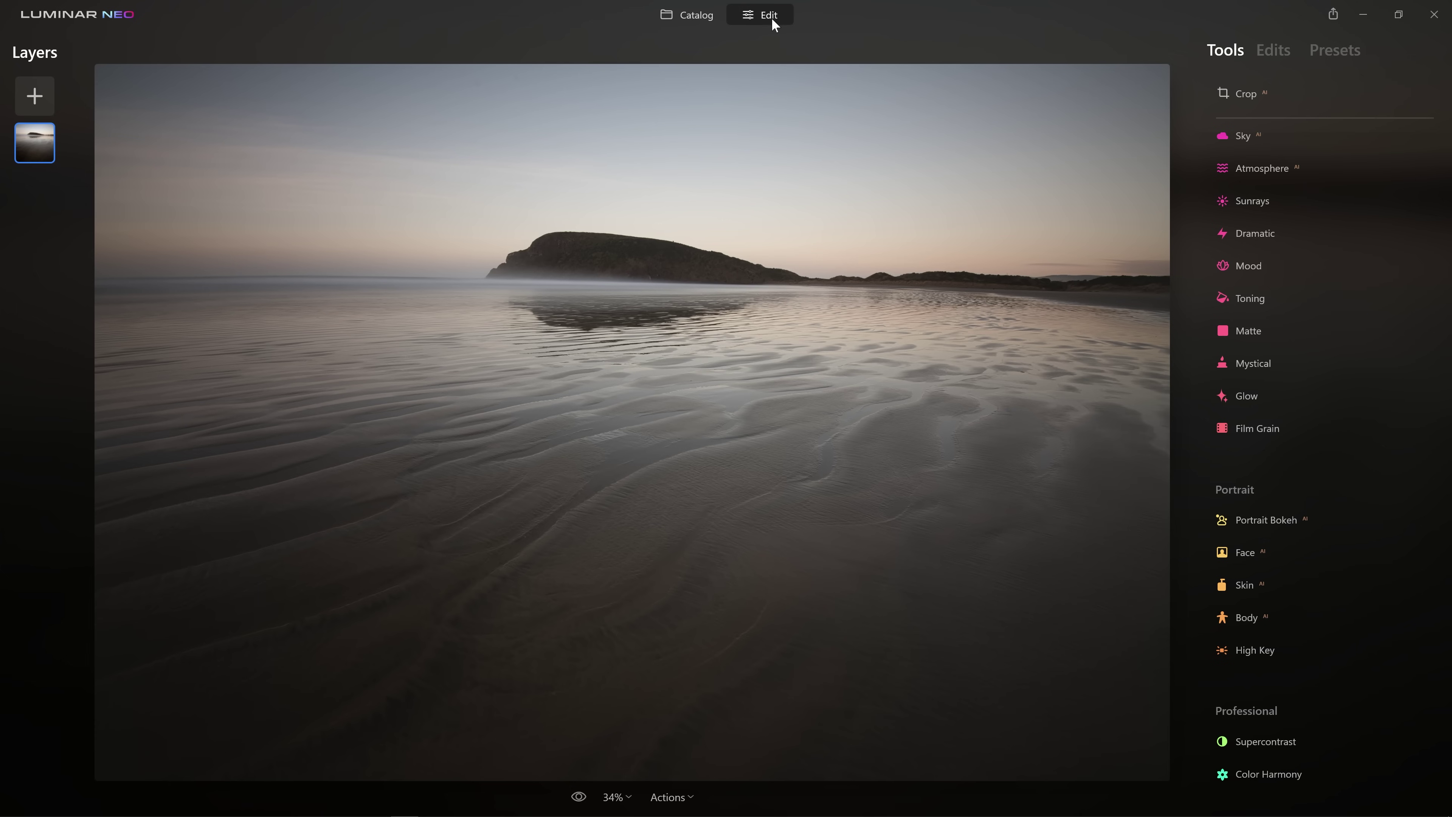
pyautogui.scroll(8, 1422, 324)
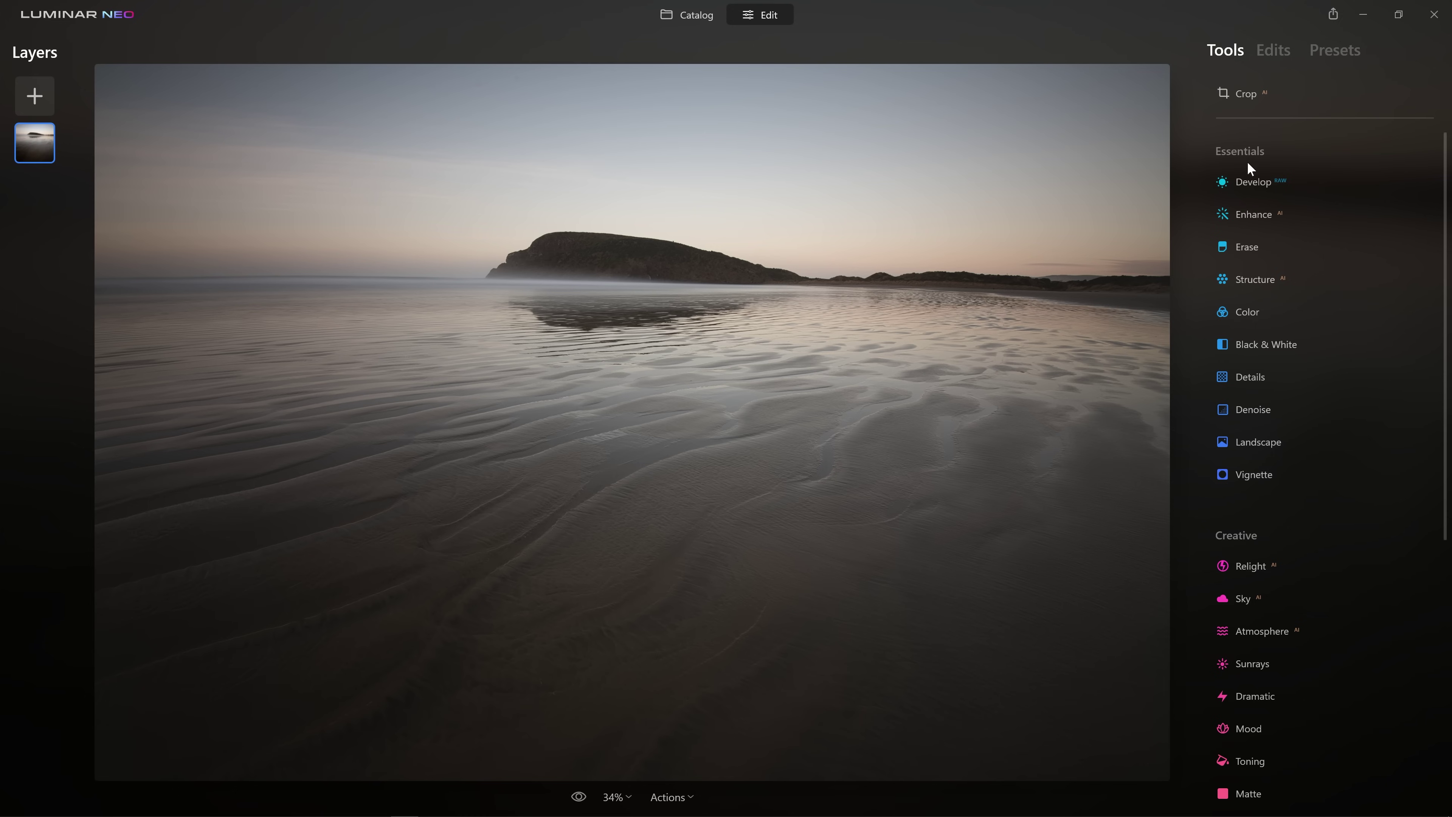
pyautogui.click(1264, 180)
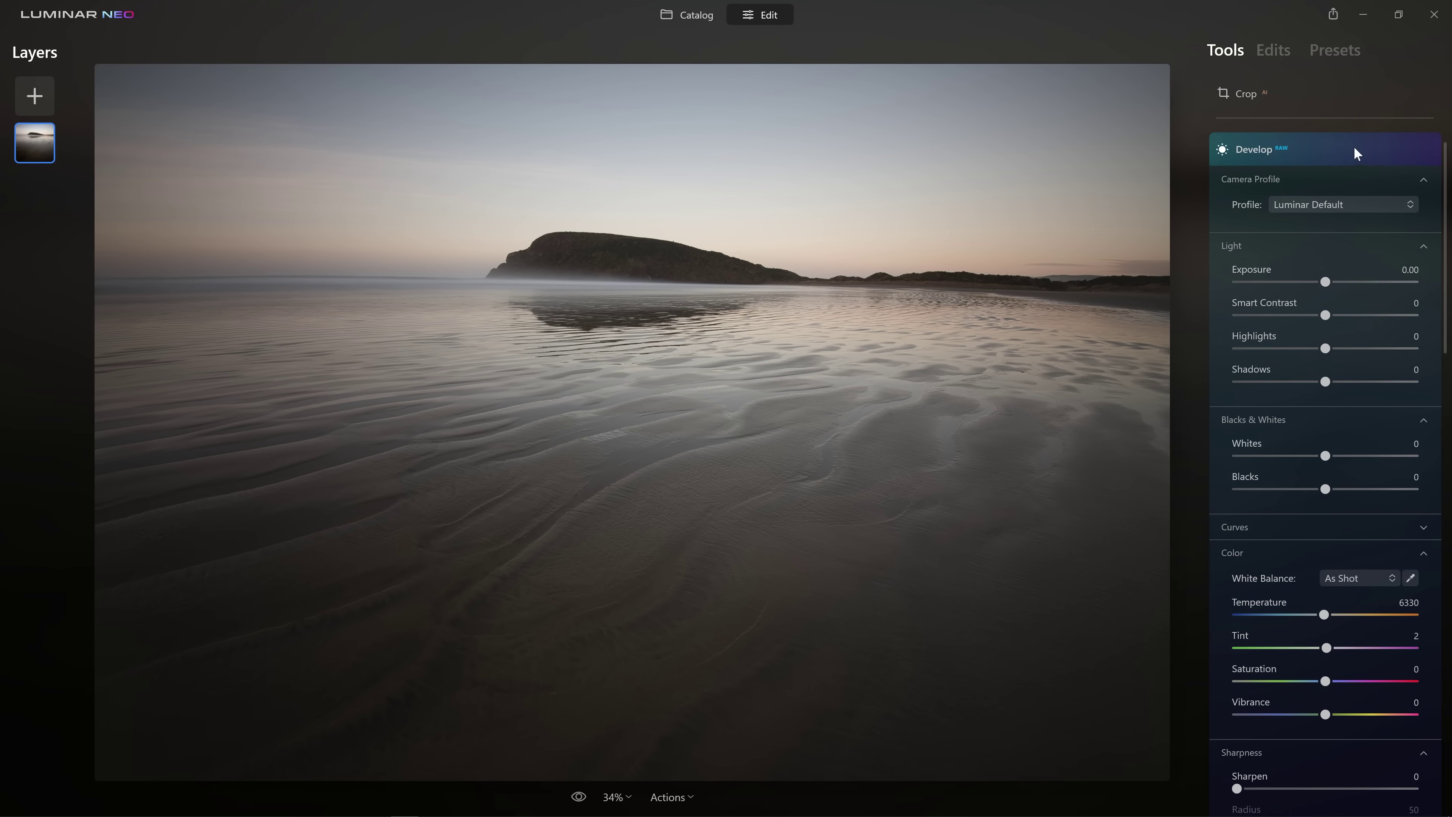
pyautogui.click(1234, 154)
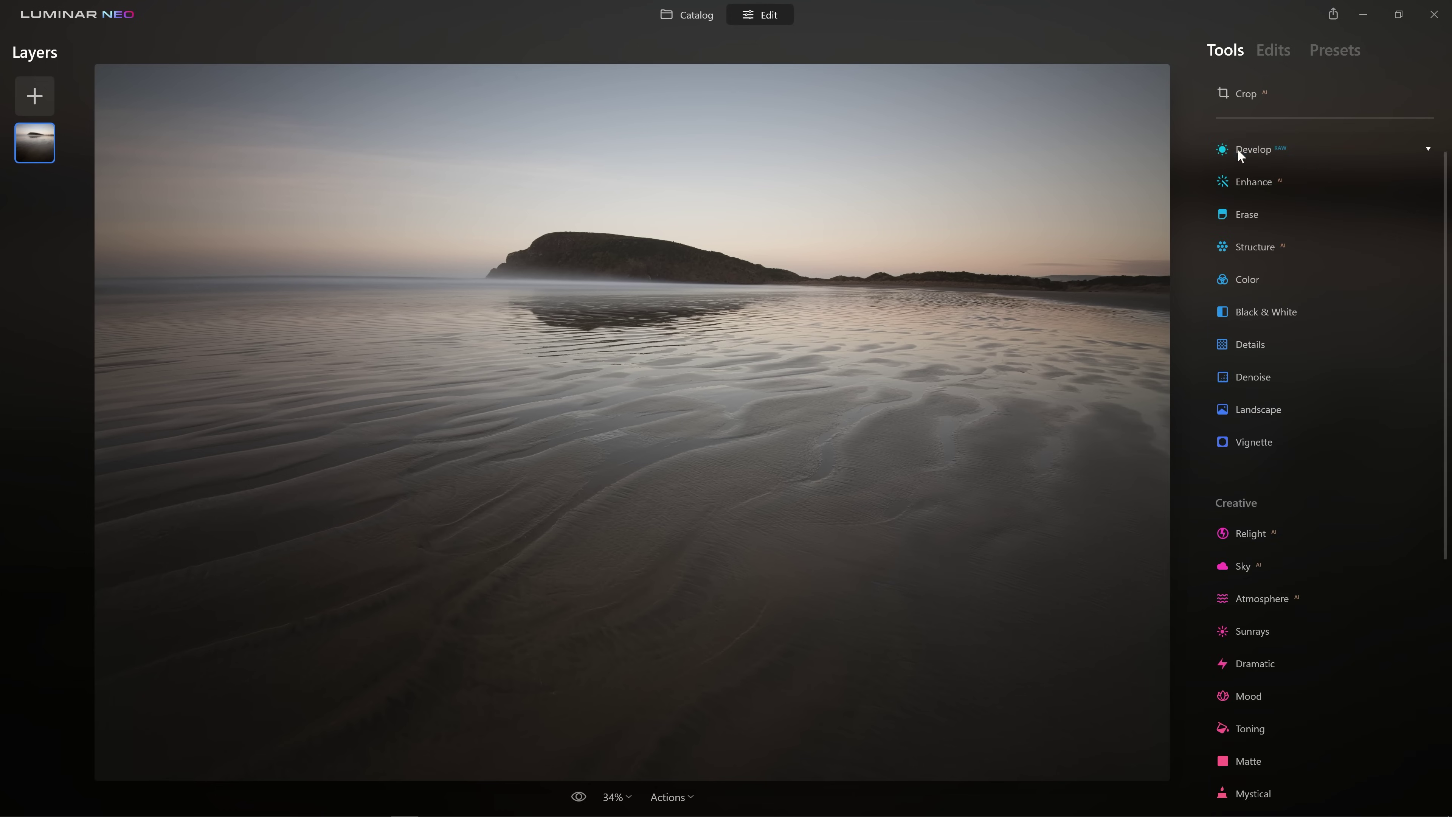
pyautogui.click(1271, 186)
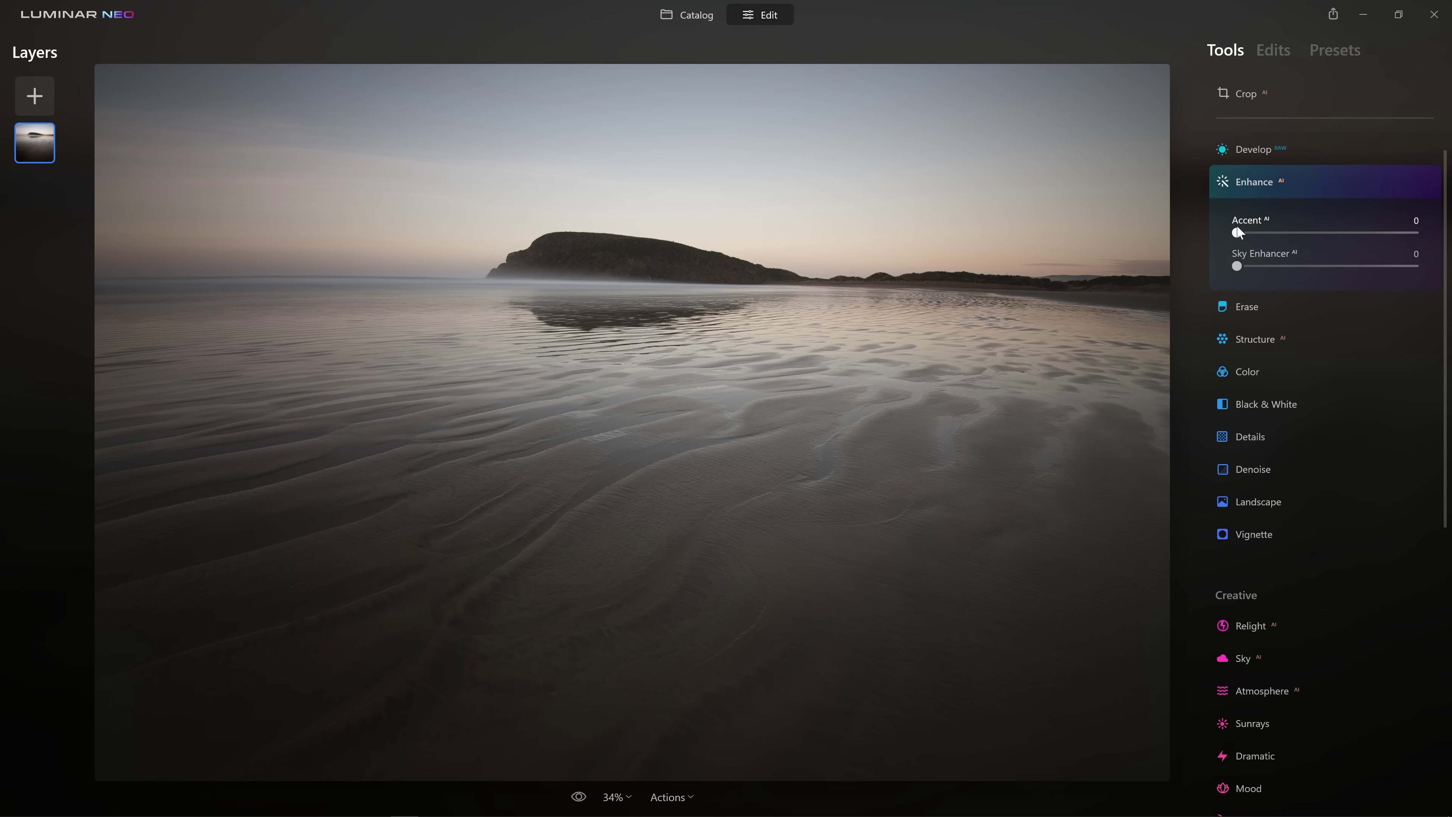
pyautogui.moveTo(1236, 233); pyautogui.dragTo(1412, 232)
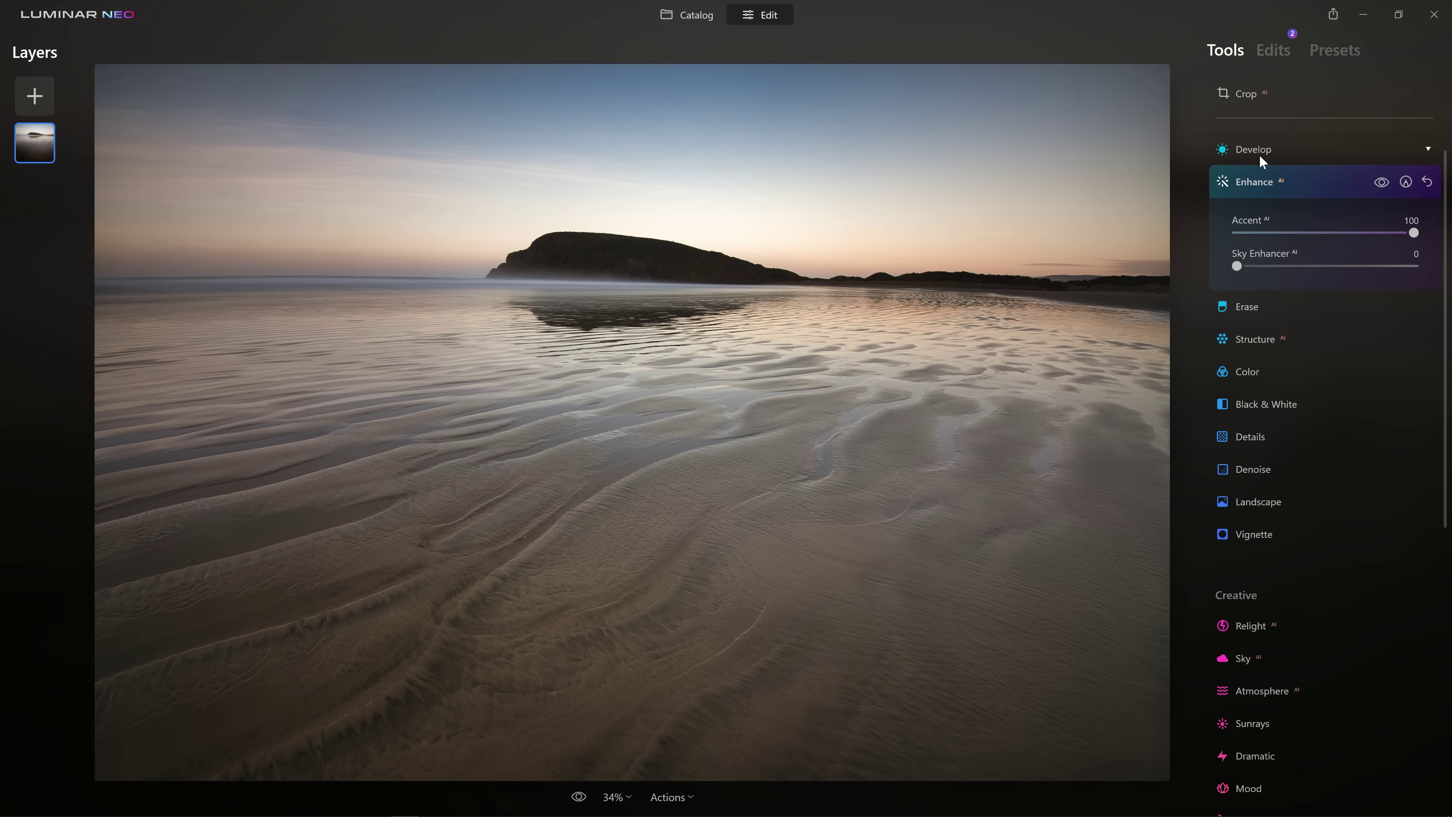
pyautogui.click(1289, 154)
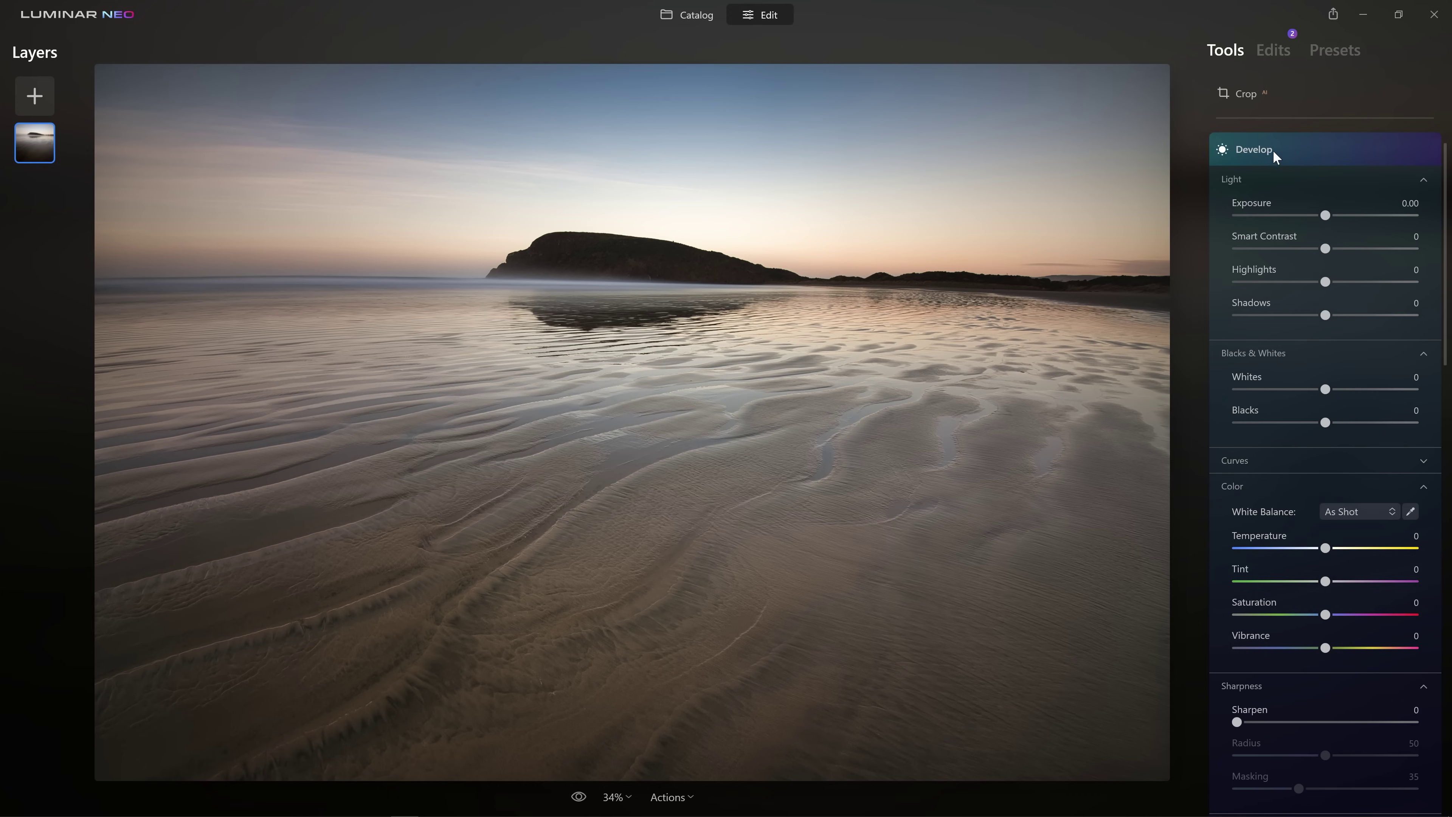
# - Revert the beach photo via Adjustments > Revert to Original, discarding the Accent boost
pyautogui.scroll(1, 1268, 203)
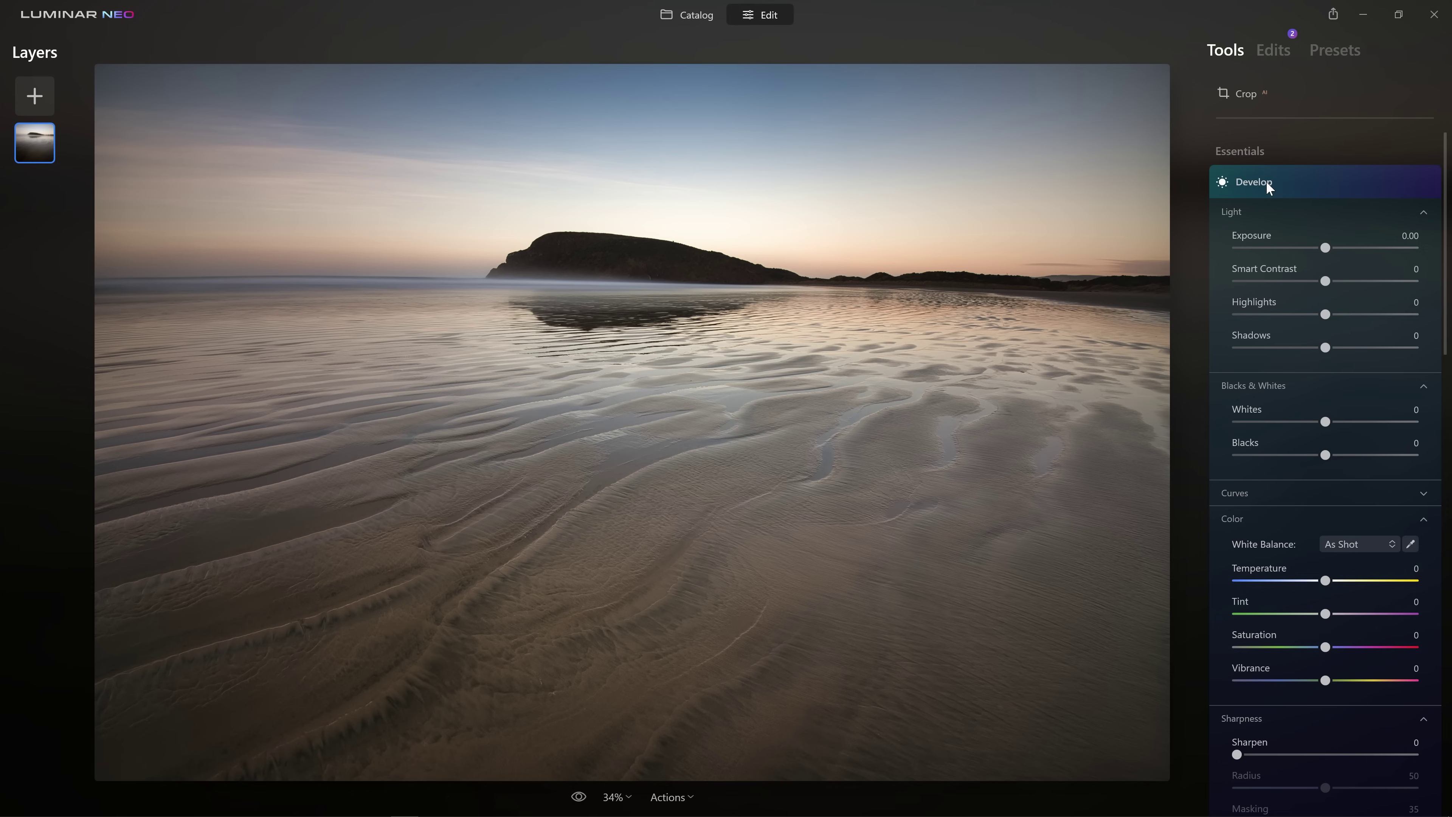
pyautogui.scroll(-1, 1267, 186)
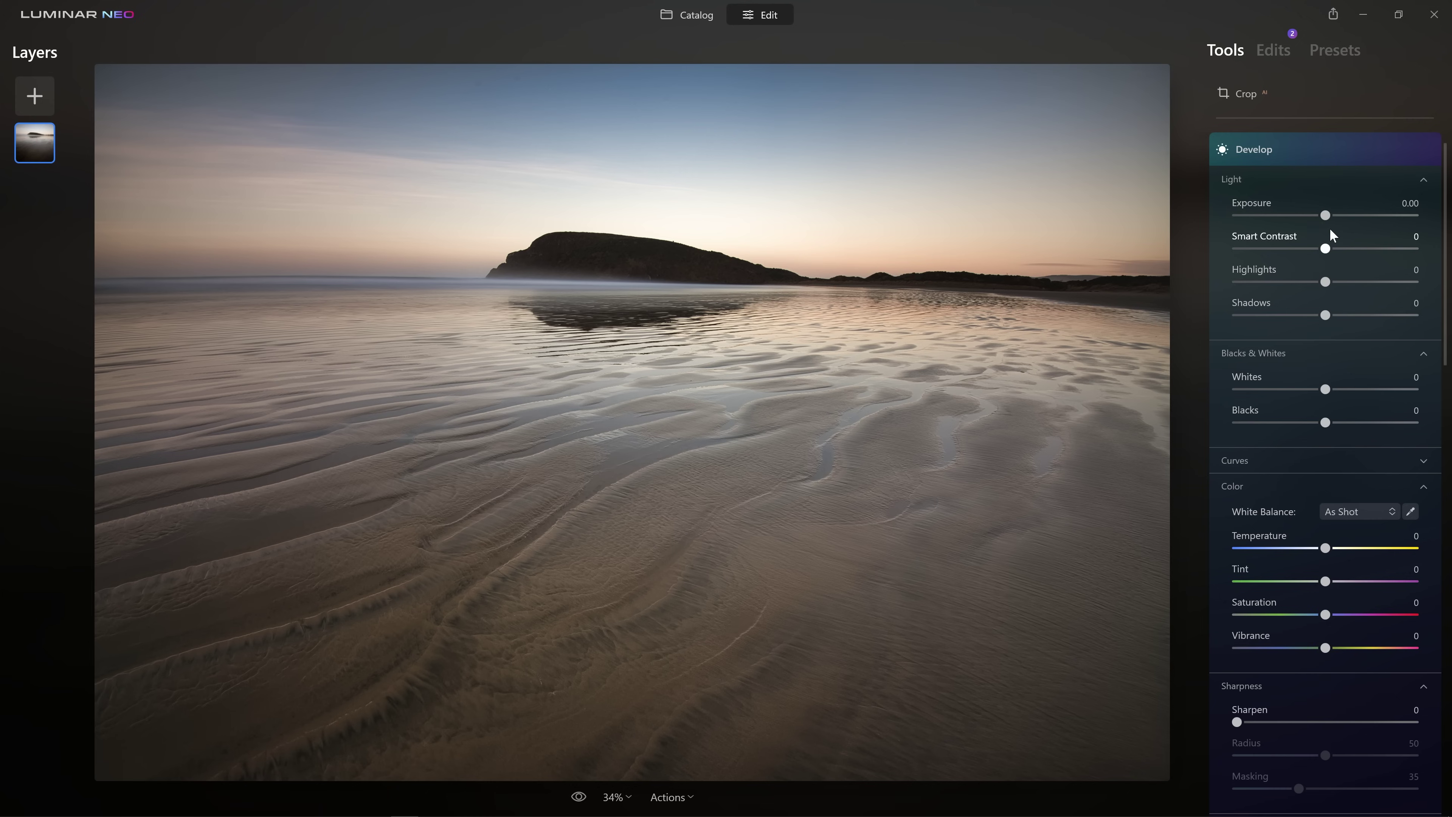
pyautogui.rightClick(1036, 253)
pyautogui.moveTo(1117, 302)
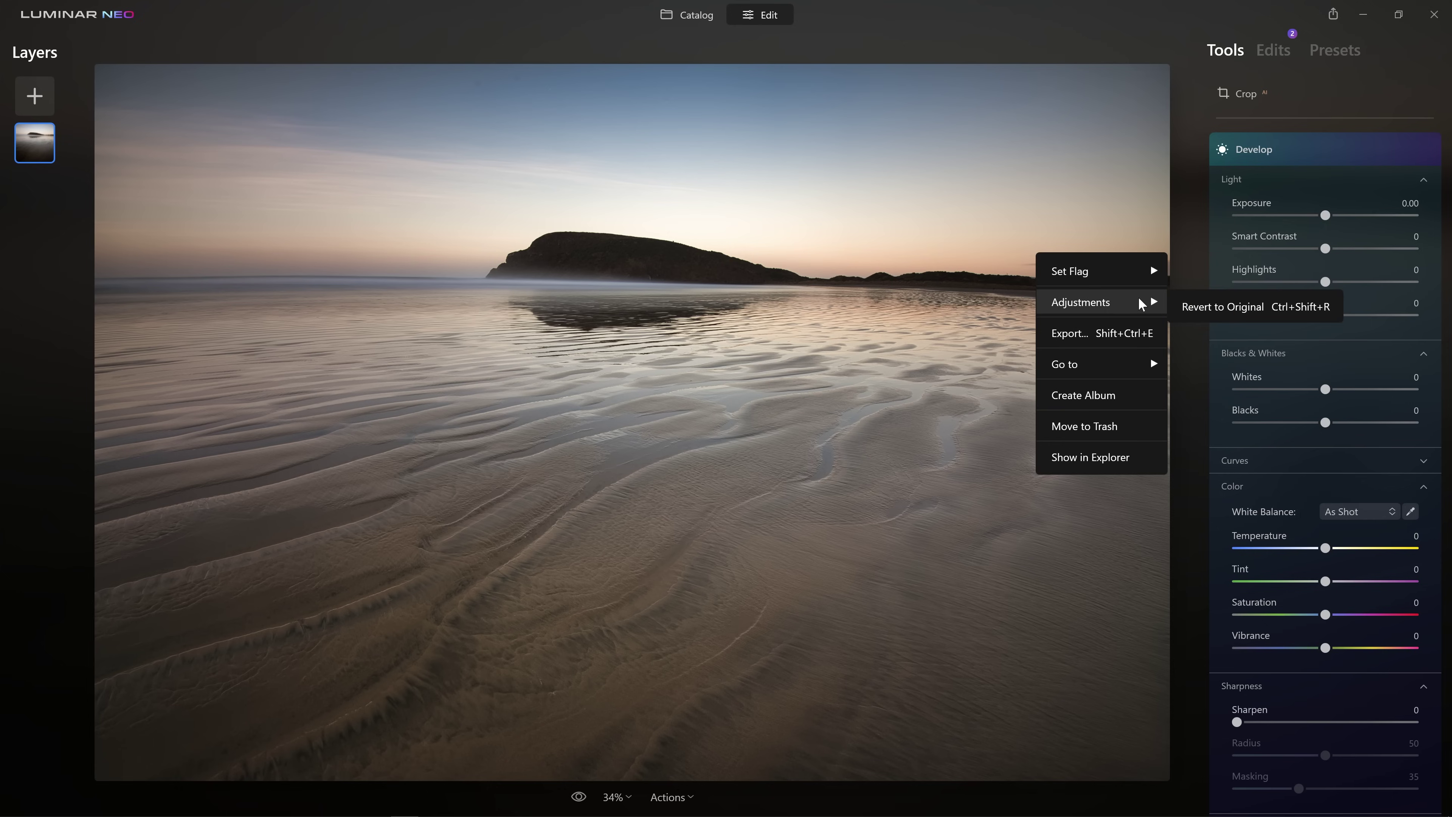
pyautogui.click(1207, 307)
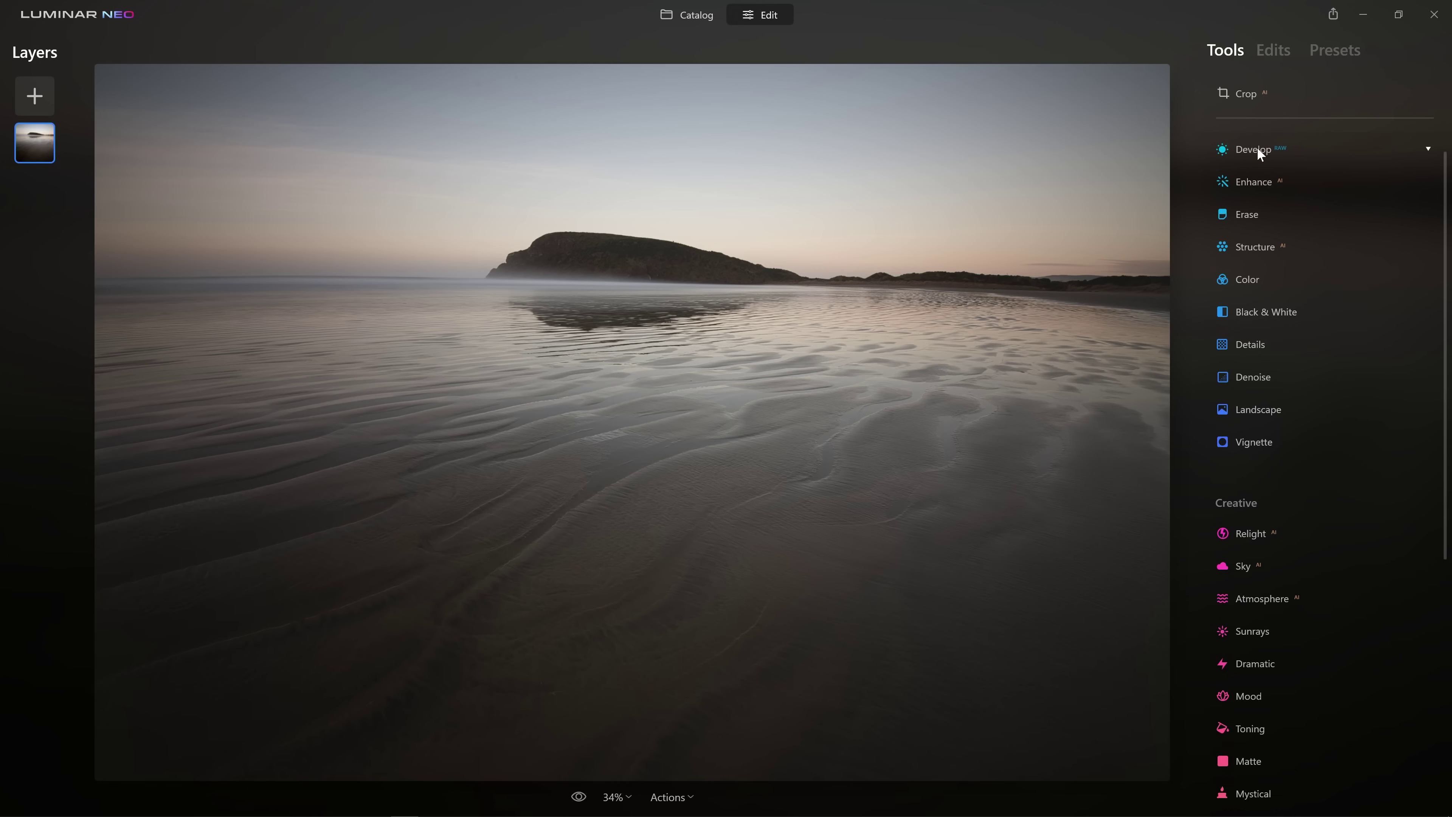
# - Expand Develop's Camera Profile and try the Camera Standard and Camera Vivid profiles
pyautogui.click(1260, 153)
pyautogui.click(1252, 154)
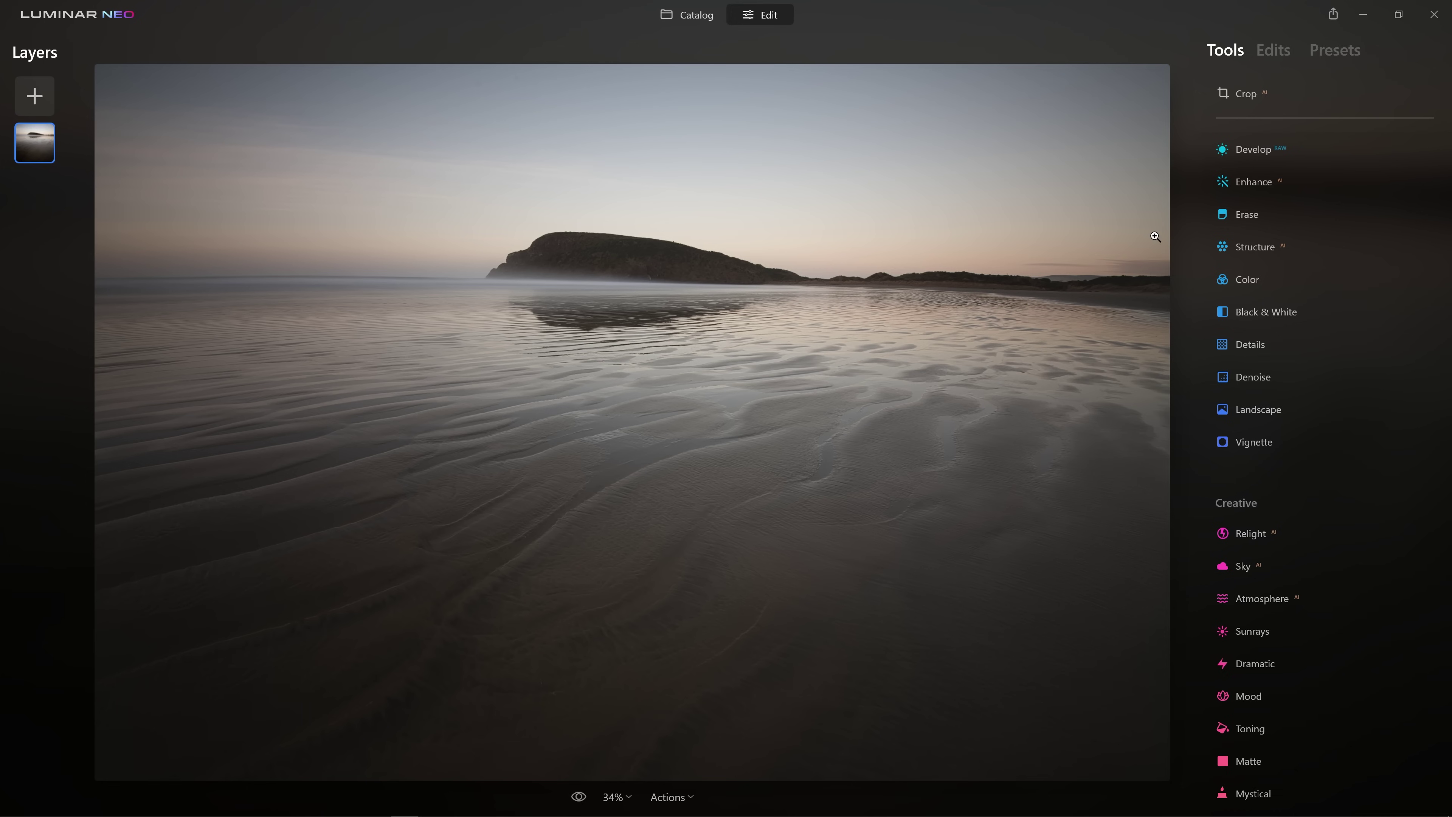
pyautogui.click(1257, 153)
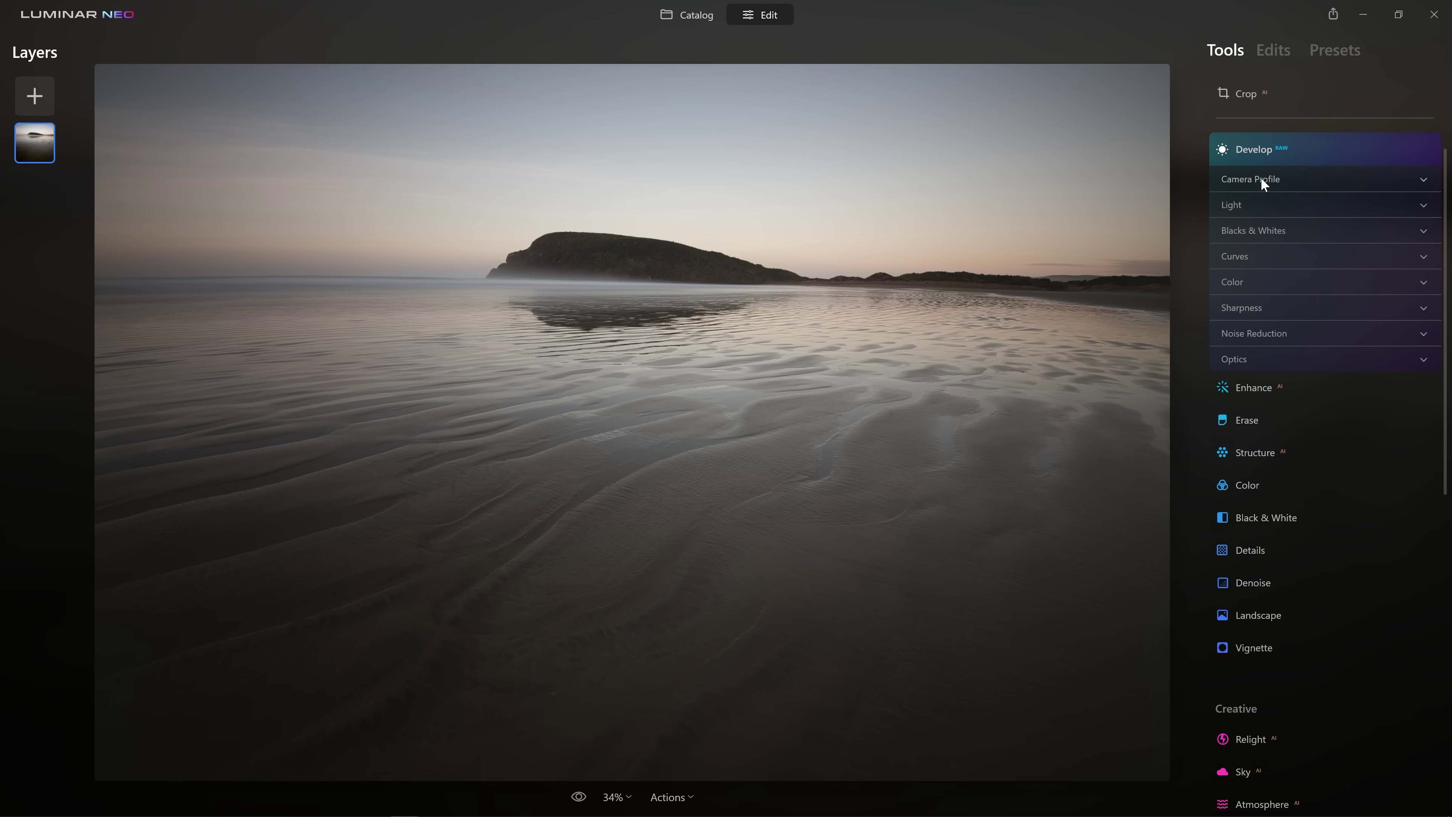
pyautogui.click(1237, 181)
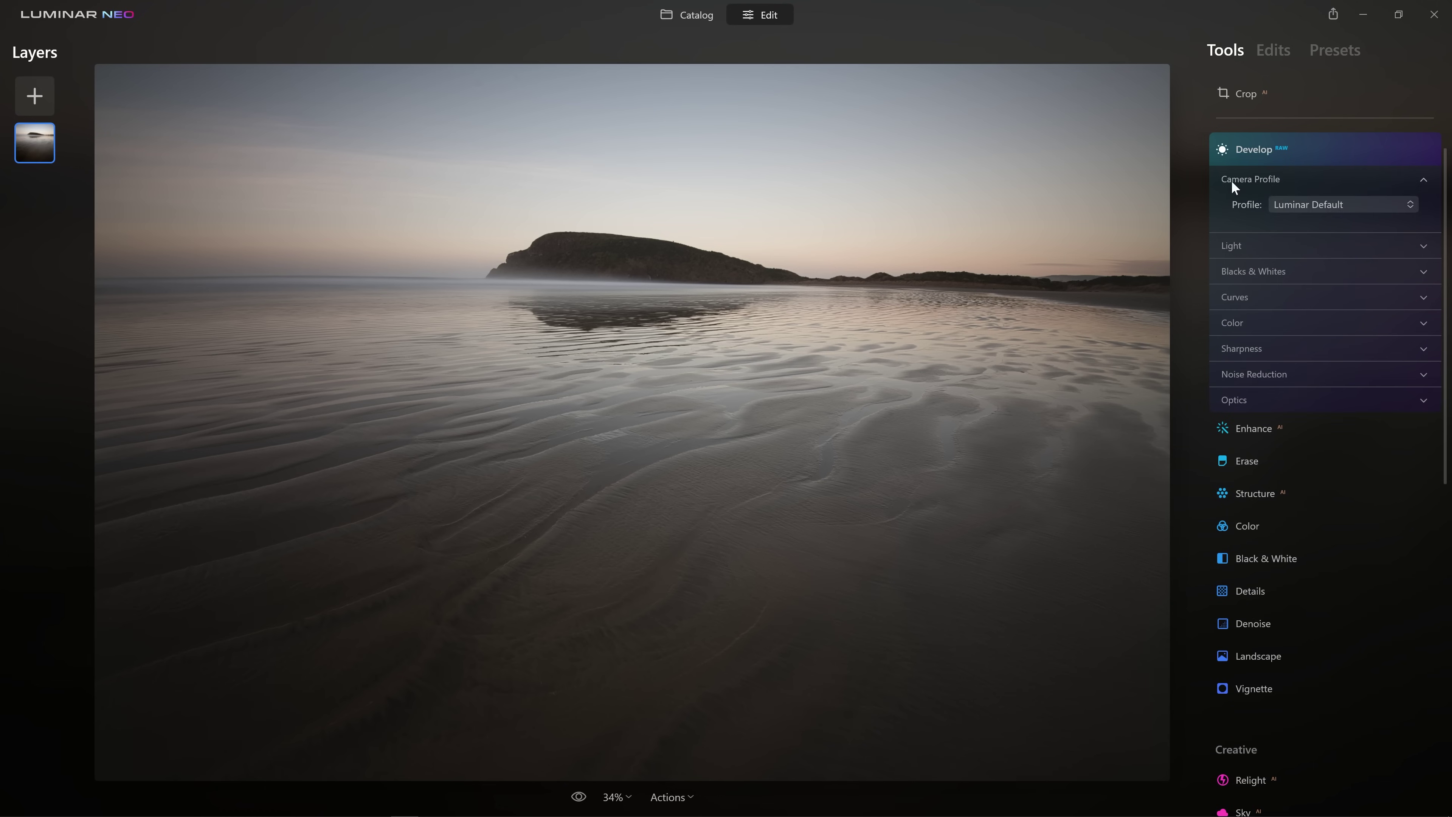
pyautogui.click(1330, 203)
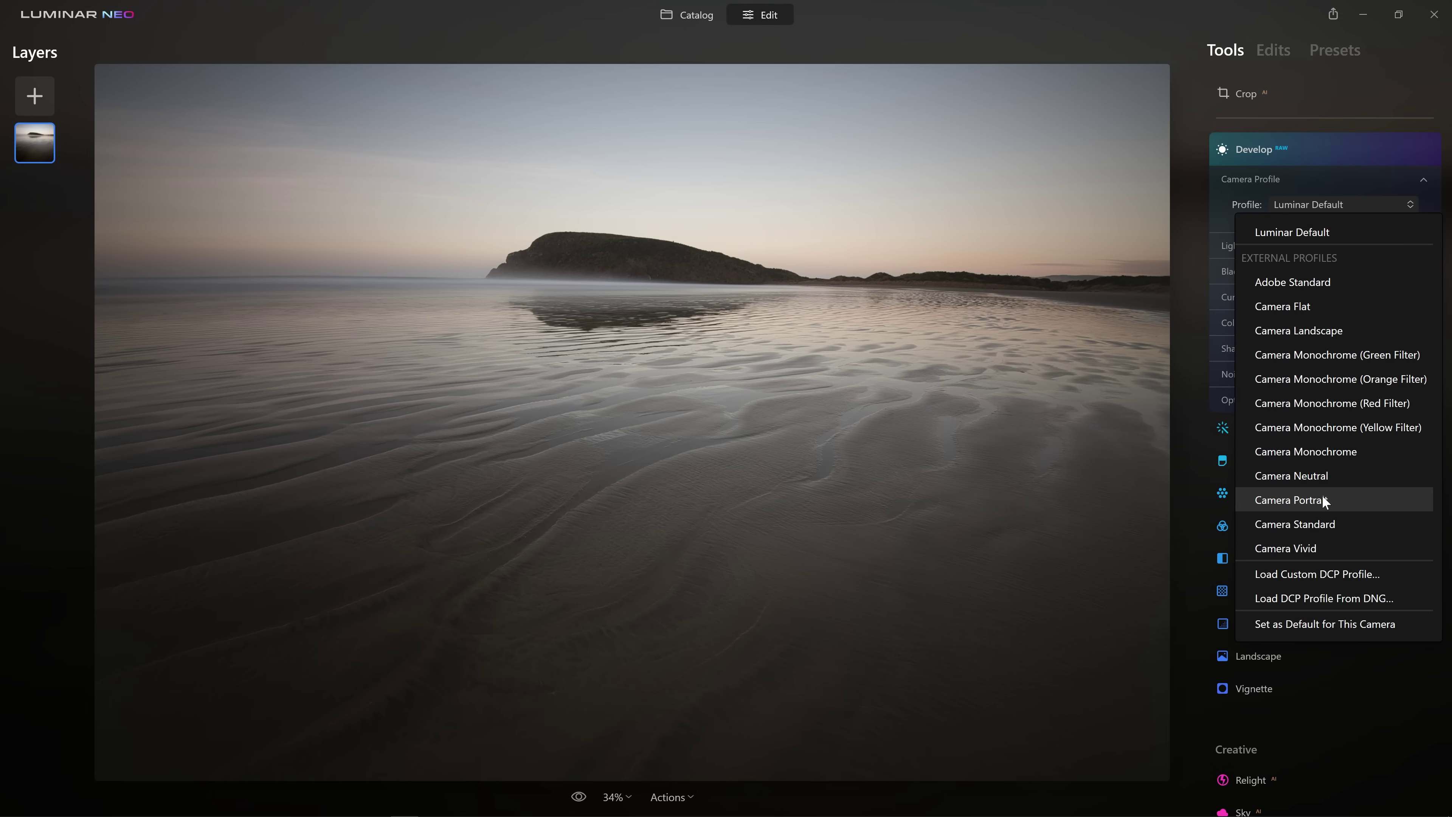
pyautogui.click(1317, 521)
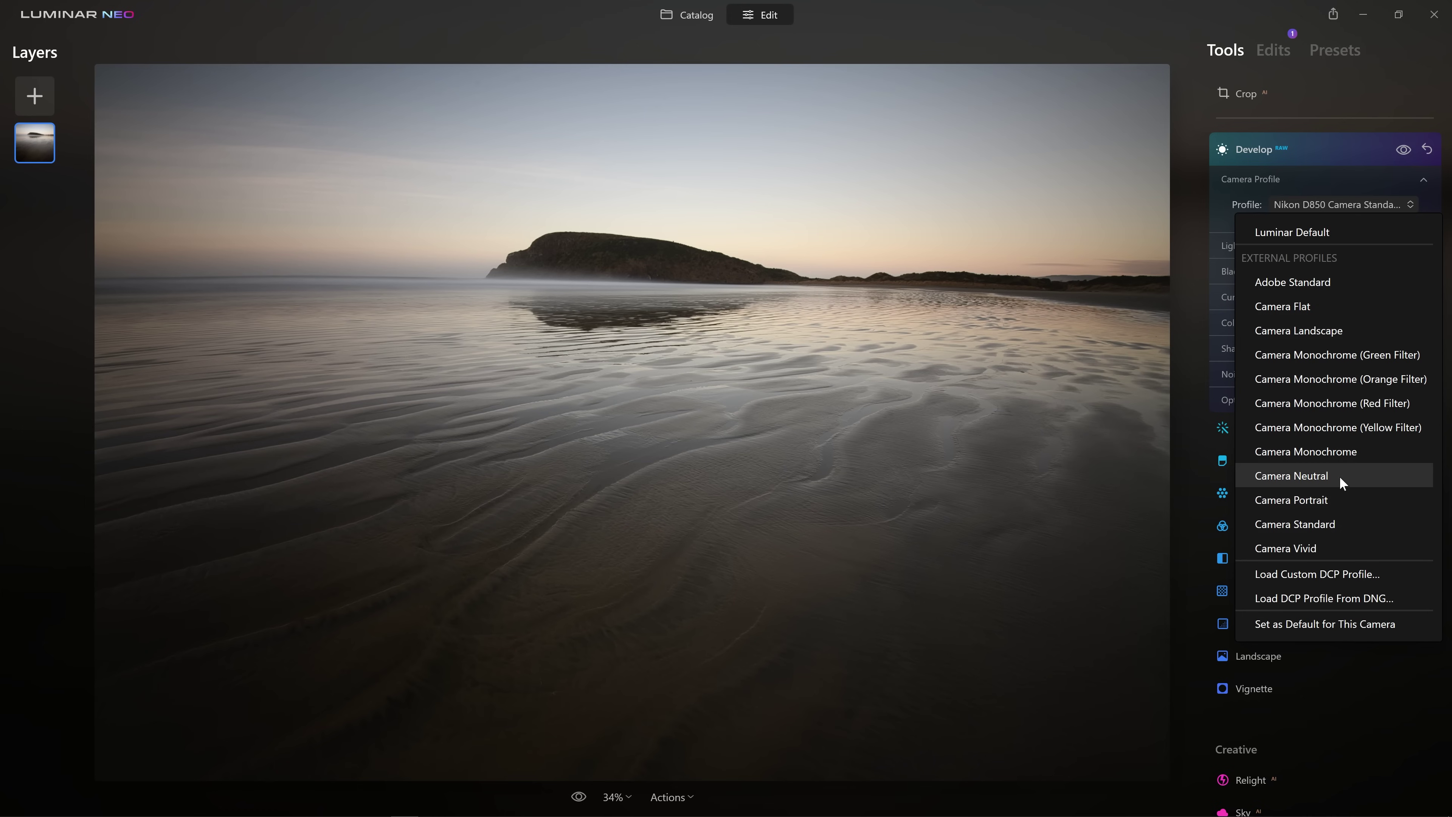
pyautogui.click(1336, 550)
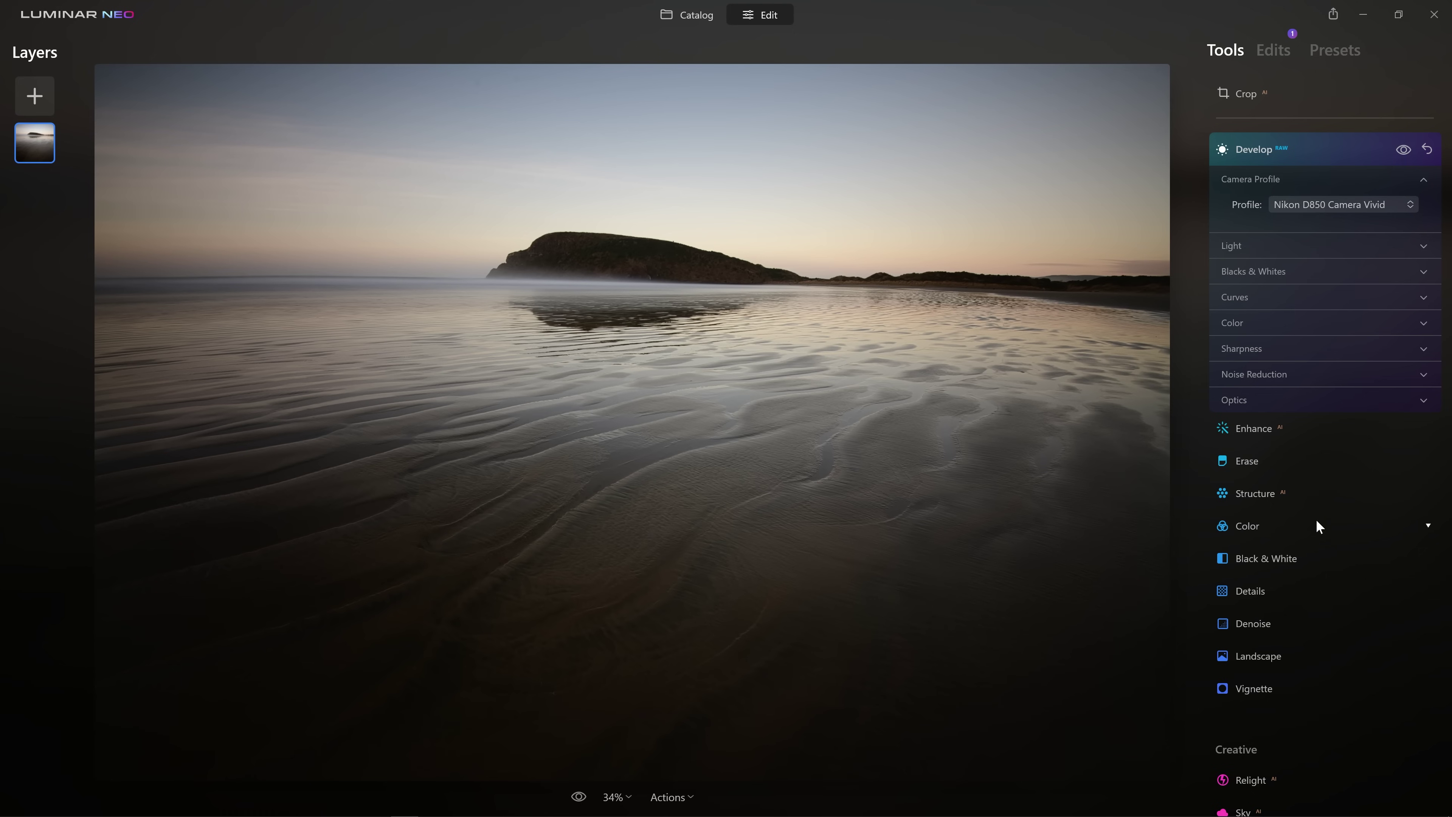
# - Compare Camera Neutral against Vivid and settle on the Nikon D850 Camera Neutral profile
pyautogui.click(1349, 210)
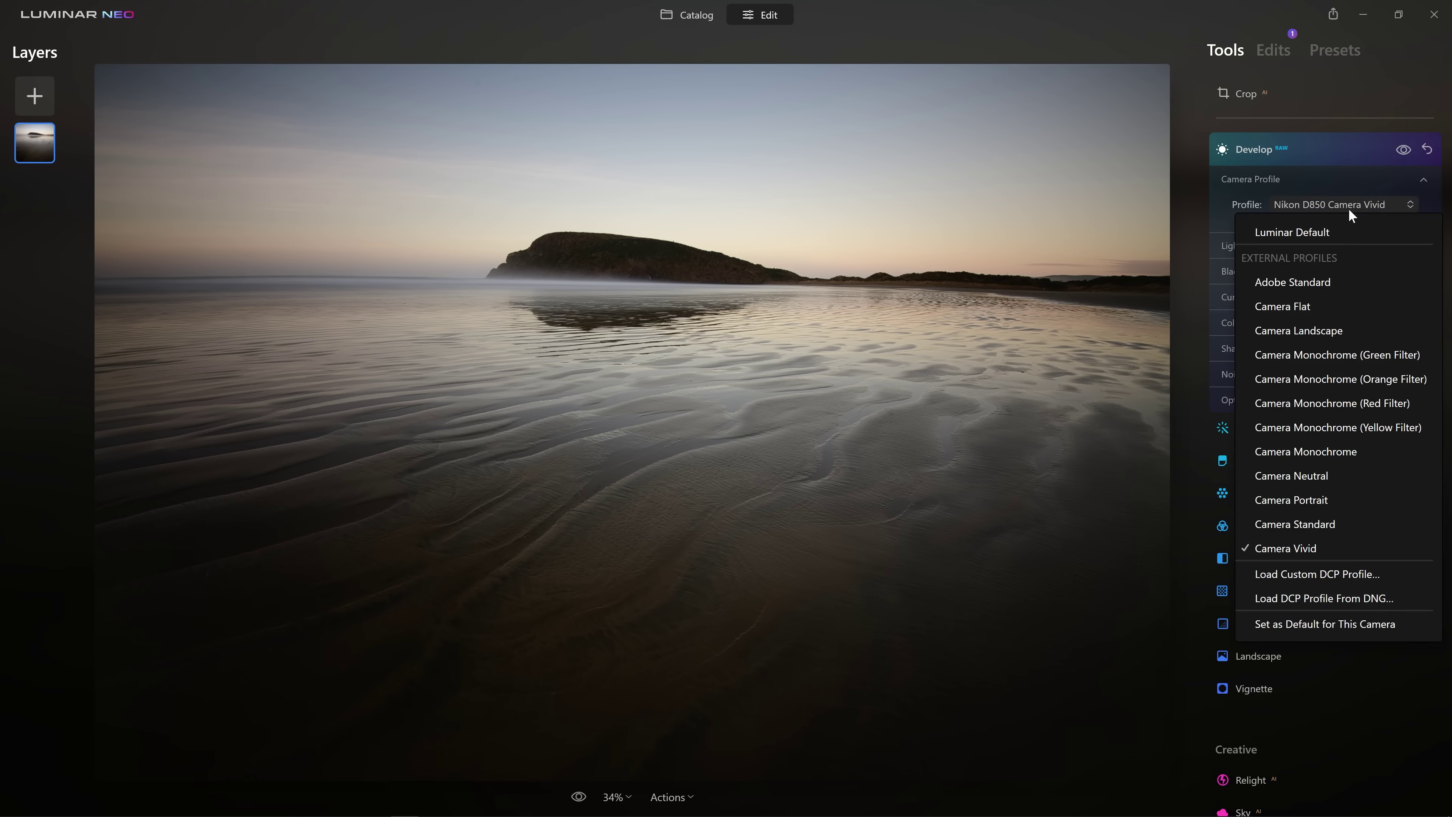
pyautogui.click(1311, 475)
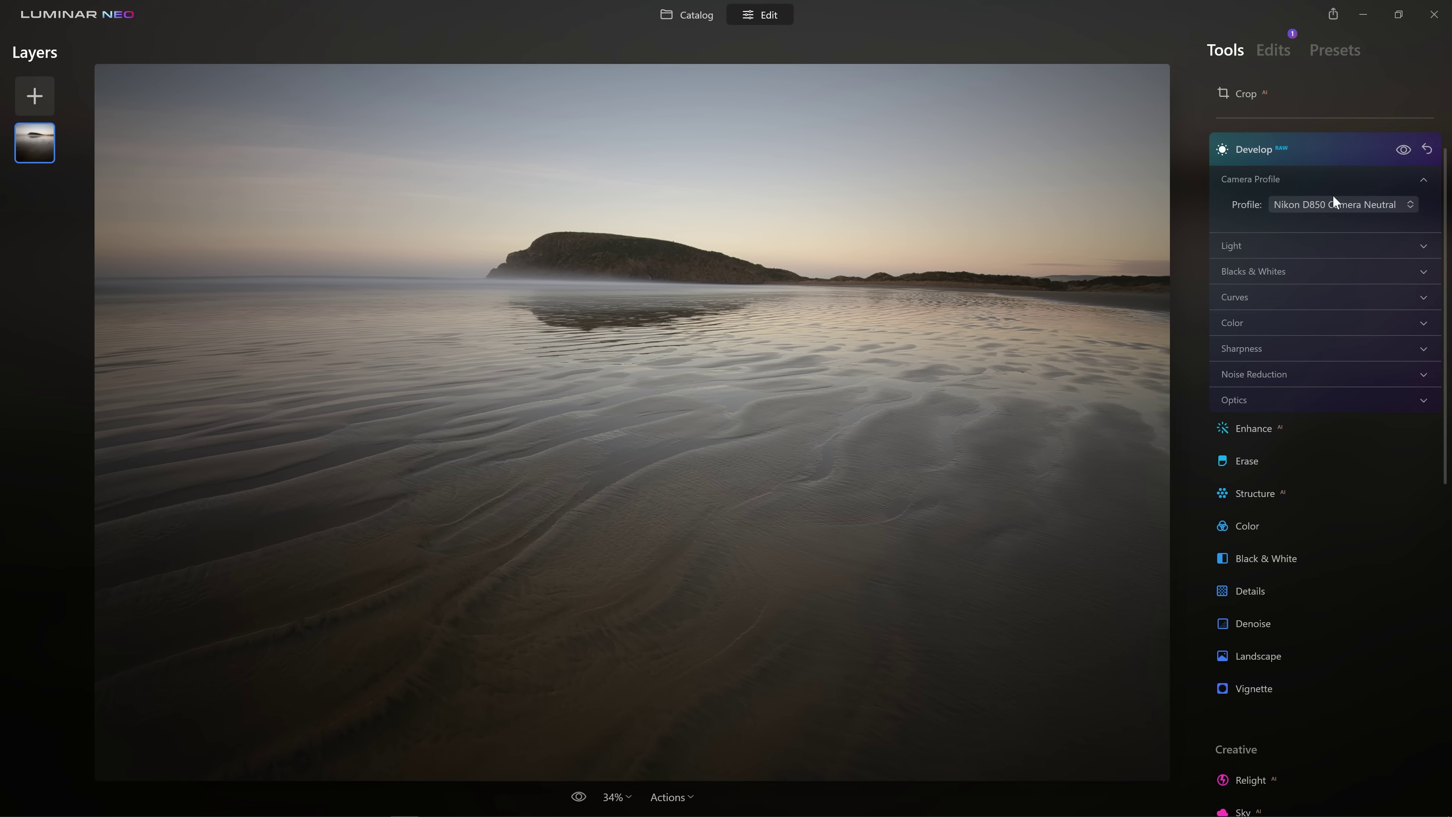
pyautogui.click(1337, 204)
pyautogui.click(1322, 546)
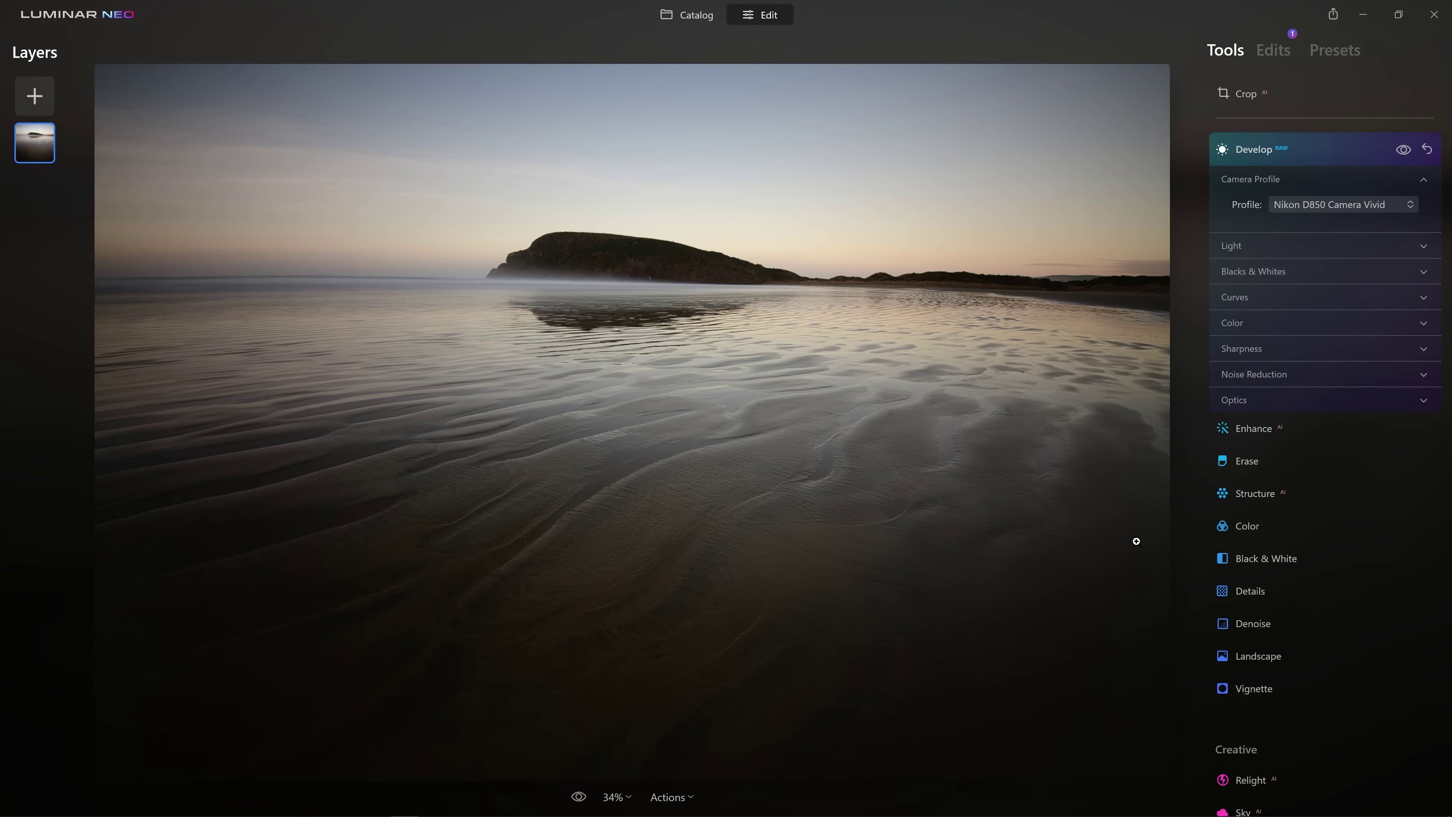
pyautogui.click(1279, 207)
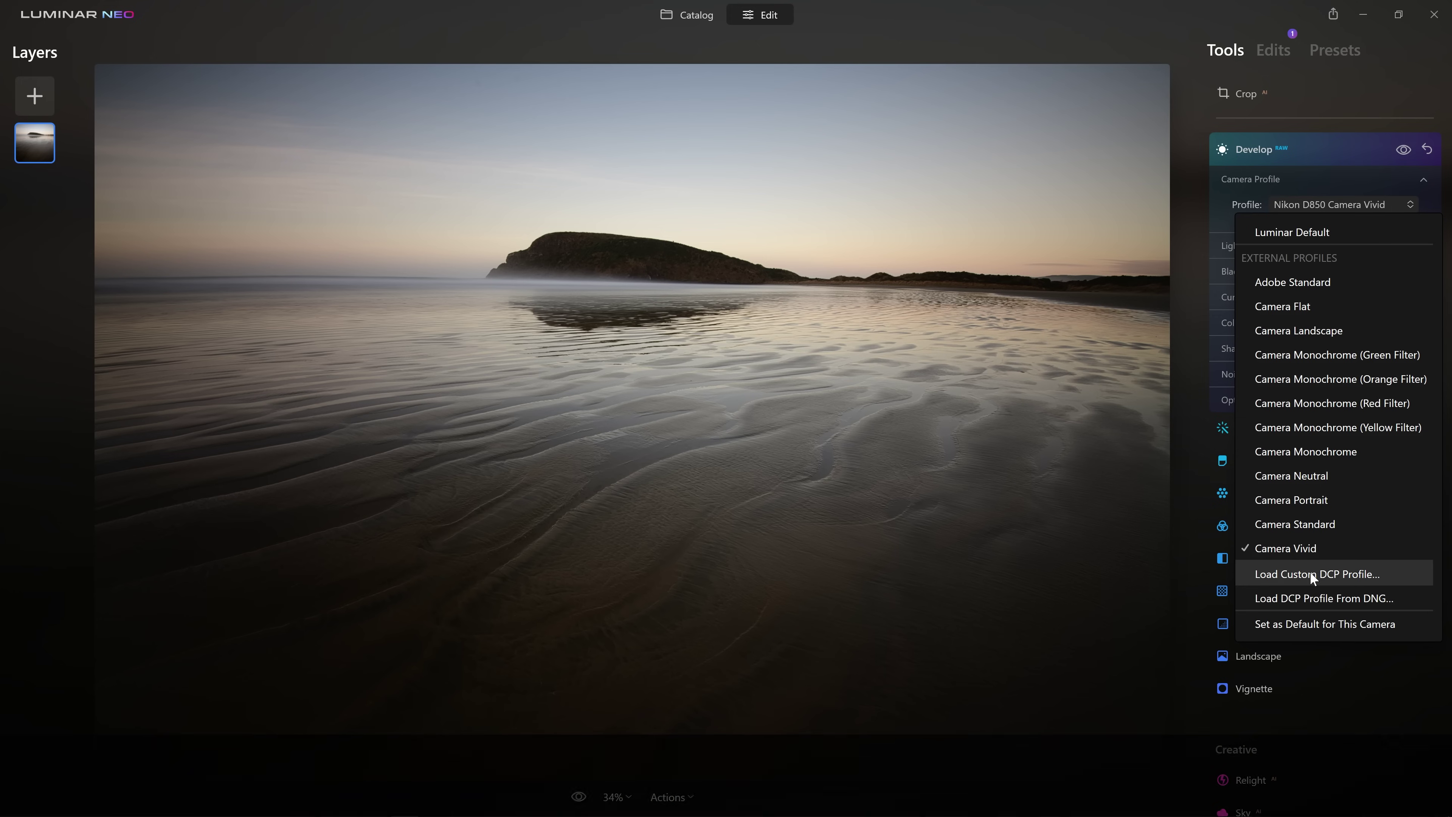
pyautogui.click(1298, 475)
# - In Develop Light, set Smart Contrast to -20 and Shadows to 20, keeping Exposure and Highlights at 0
pyautogui.click(1297, 242)
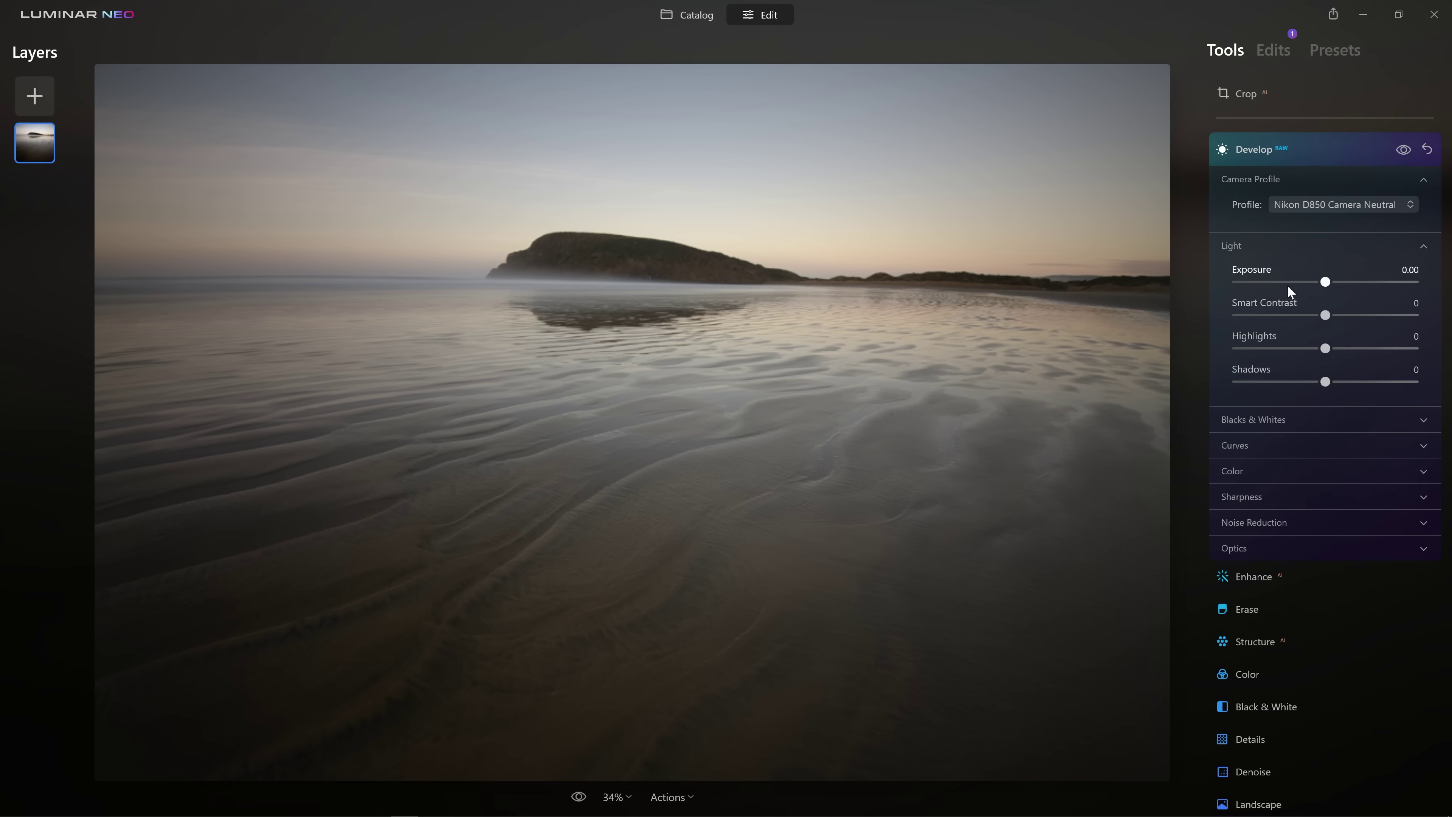
pyautogui.moveTo(1326, 283)
pyautogui.mouseDown()
pyautogui.moveTo(1342, 289)
pyautogui.moveTo(1308, 284)
pyautogui.mouseUp()
pyautogui.doubleClick(1308, 282)
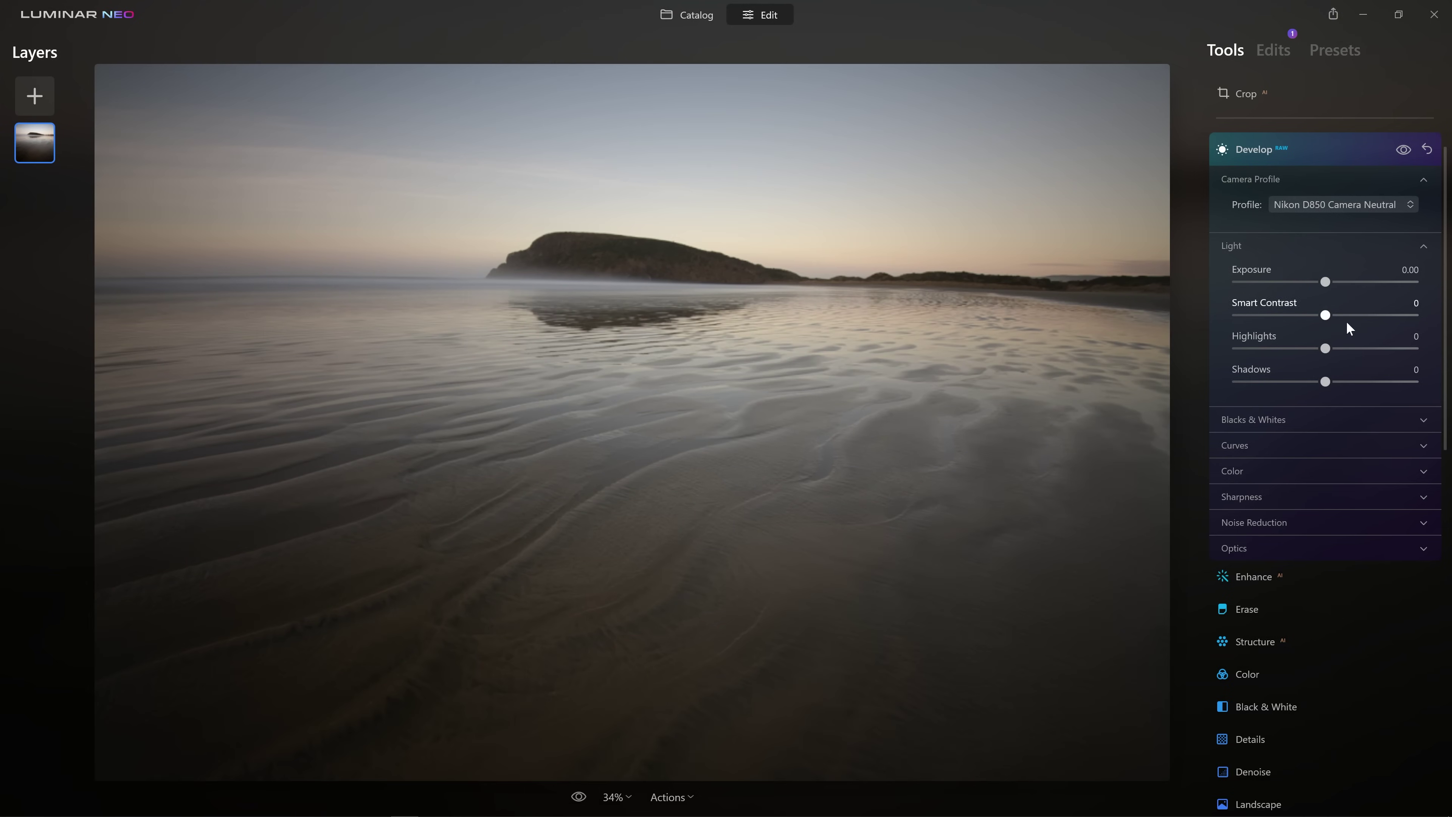
pyautogui.moveTo(1325, 315); pyautogui.dragTo(1252, 348)
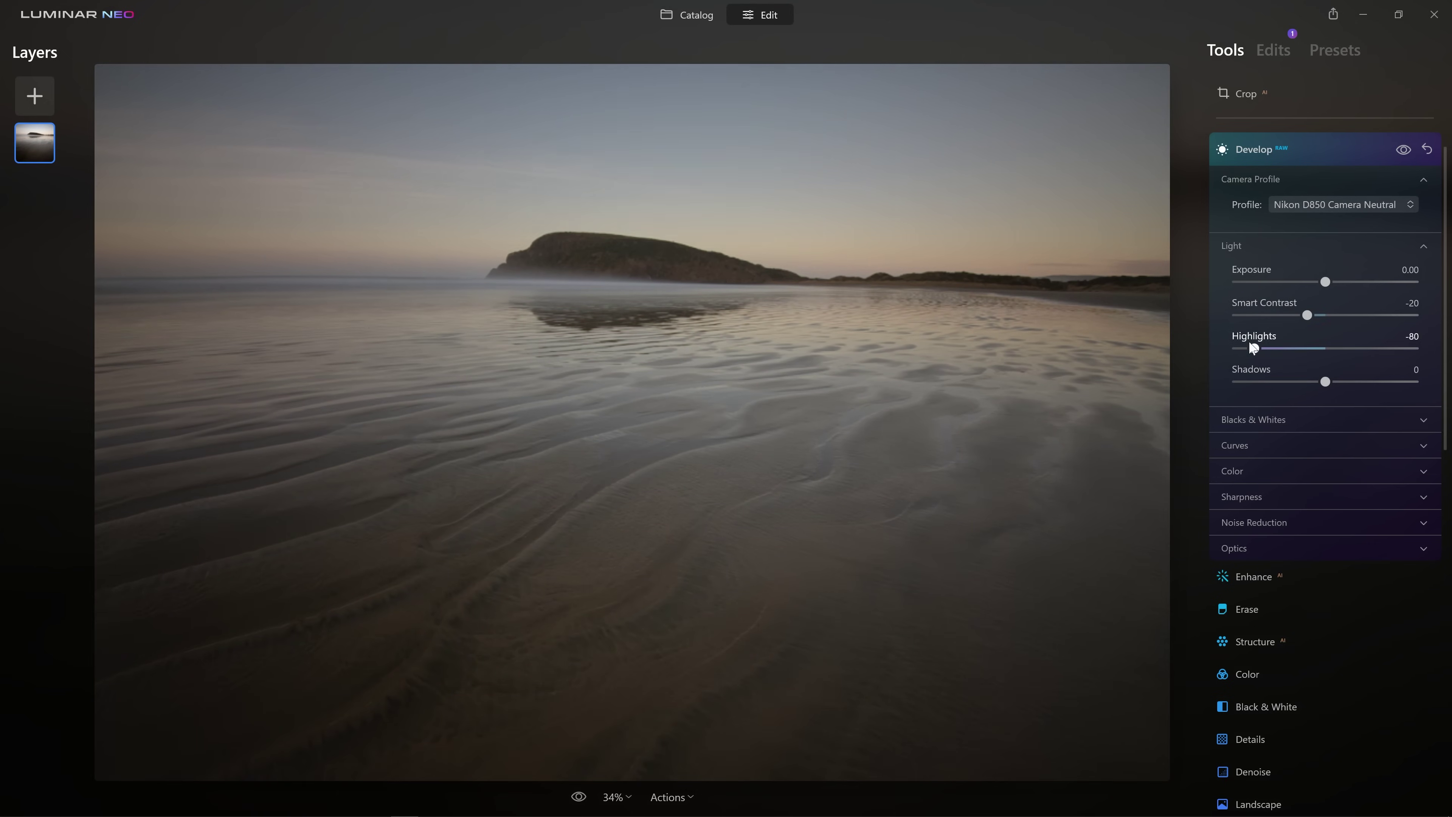
pyautogui.doubleClick(1281, 350)
pyautogui.moveTo(1326, 382); pyautogui.dragTo(1345, 384)
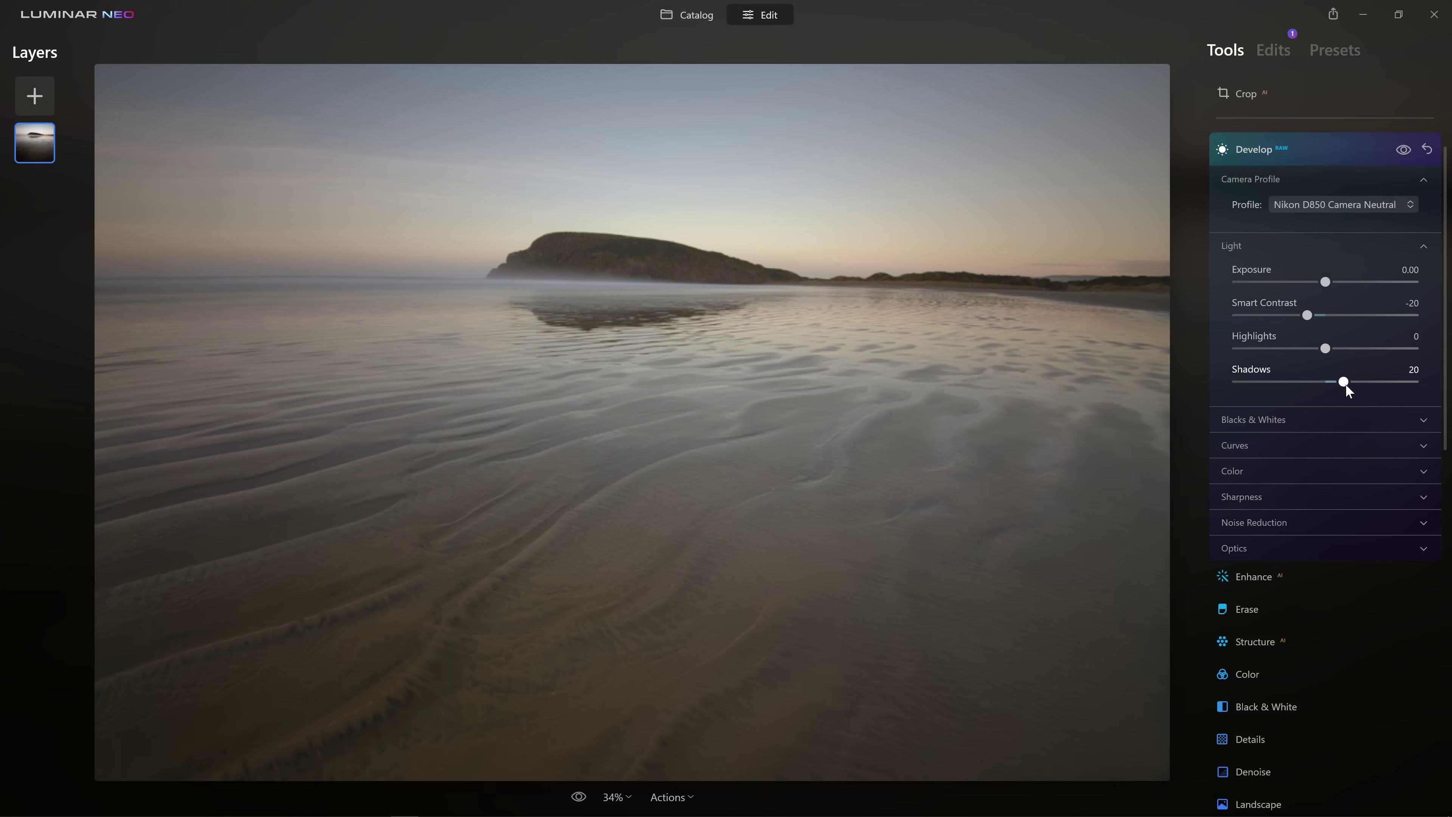
# - Toggle the Develop edits off and on repeatedly to compare before and after
pyautogui.click(1404, 150)
pyautogui.click(1404, 150)
pyautogui.click(1402, 151)
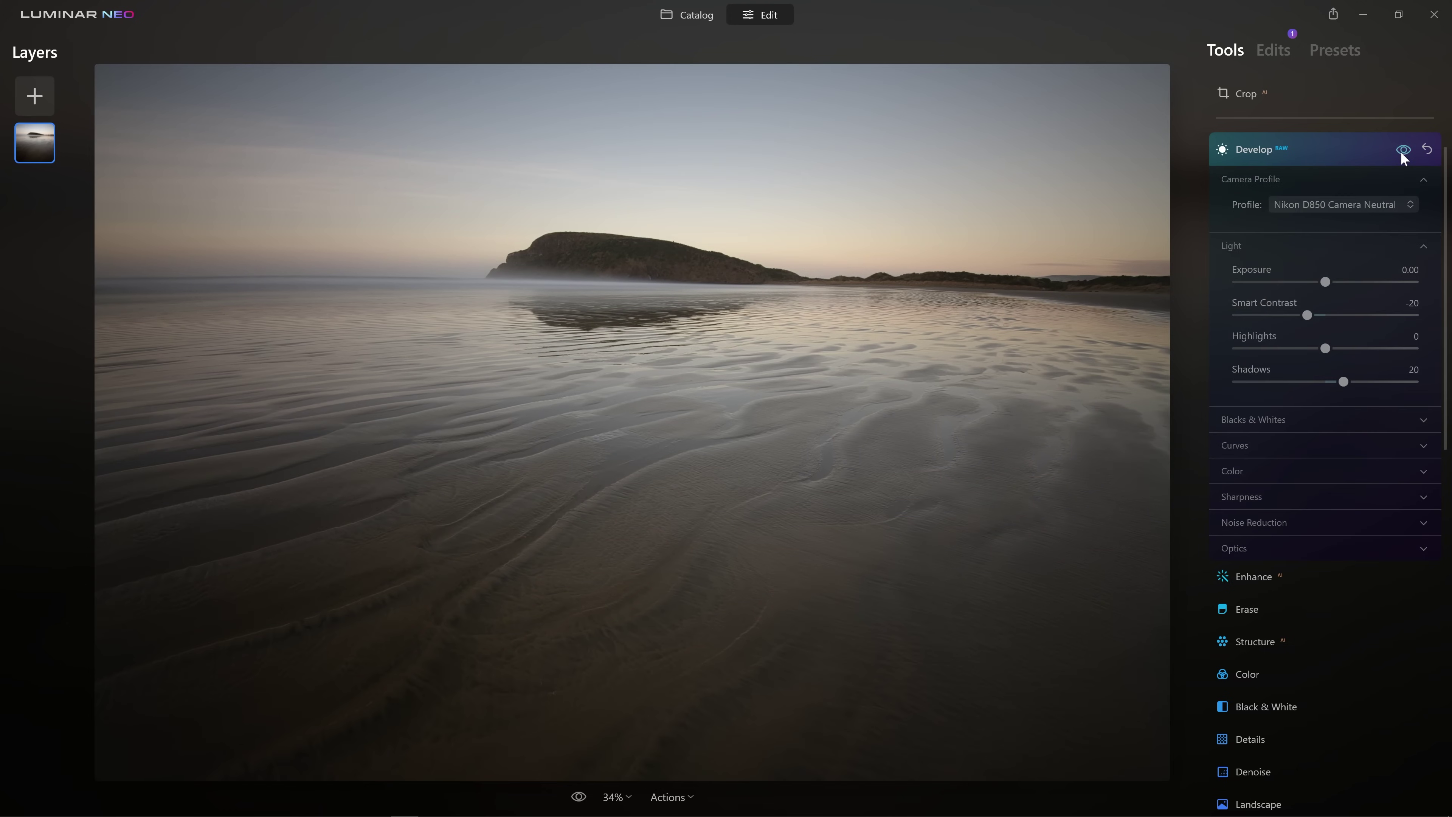
pyautogui.click(1401, 151)
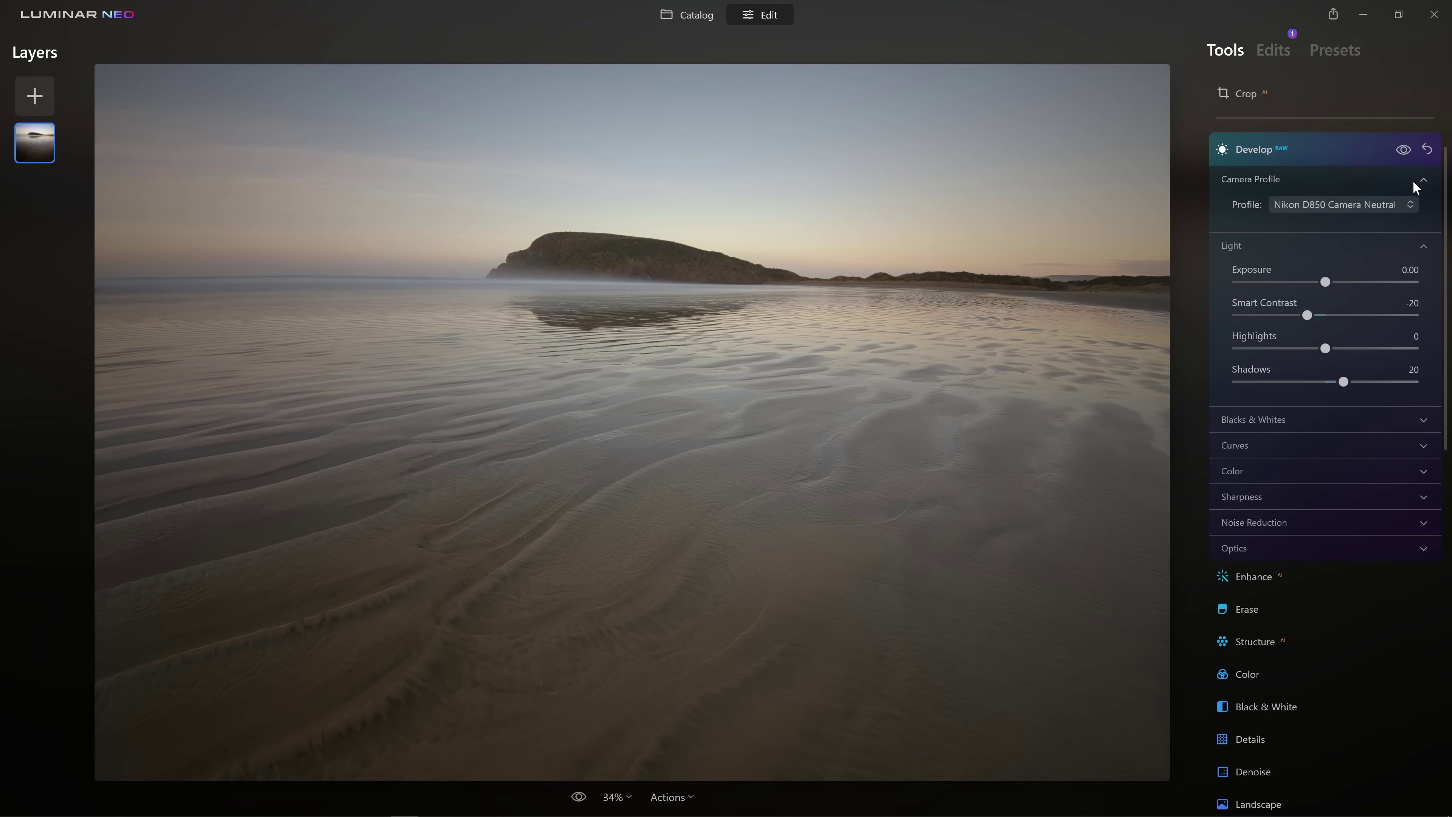
pyautogui.click(1402, 151)
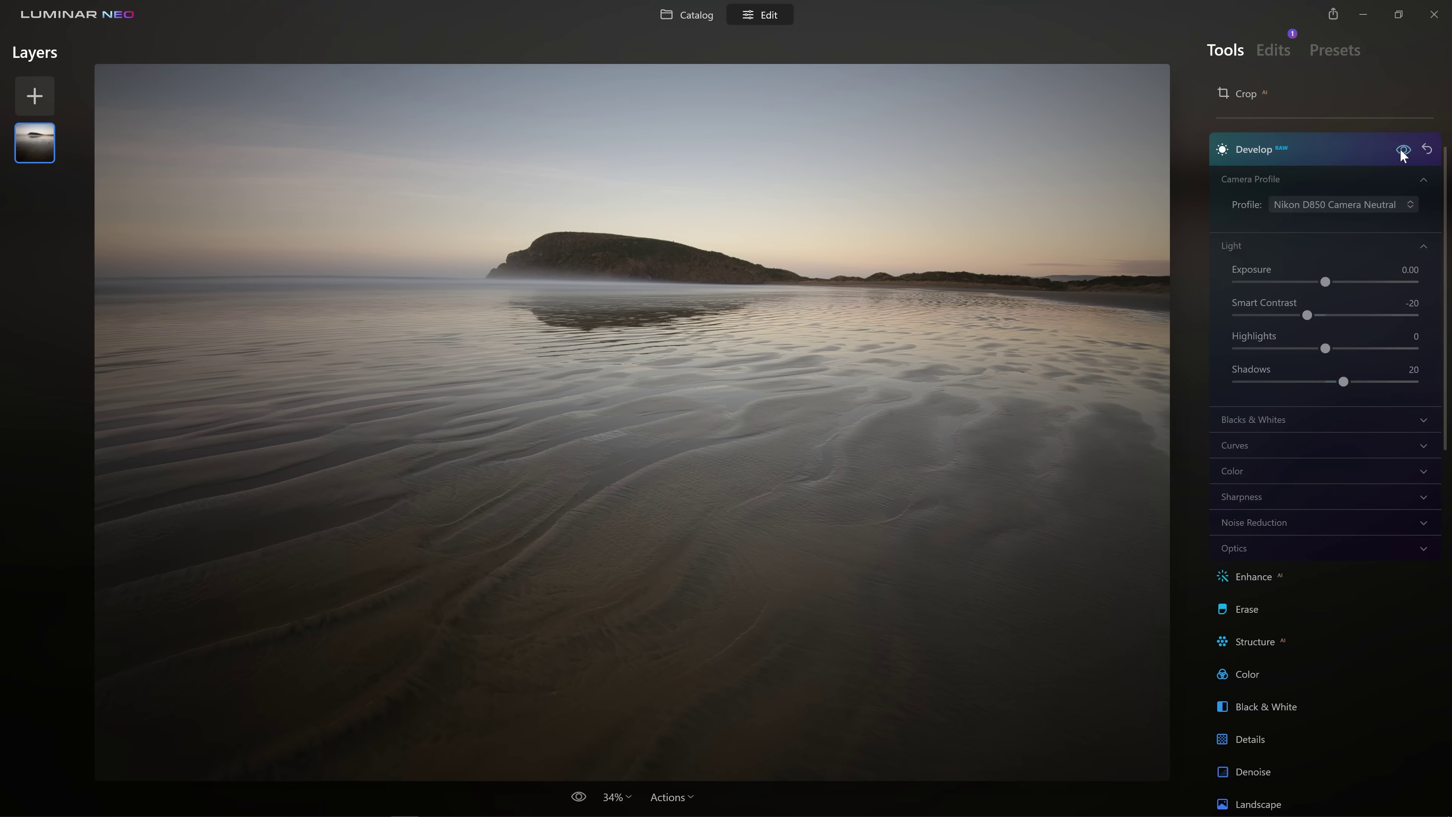
pyautogui.click(1401, 151)
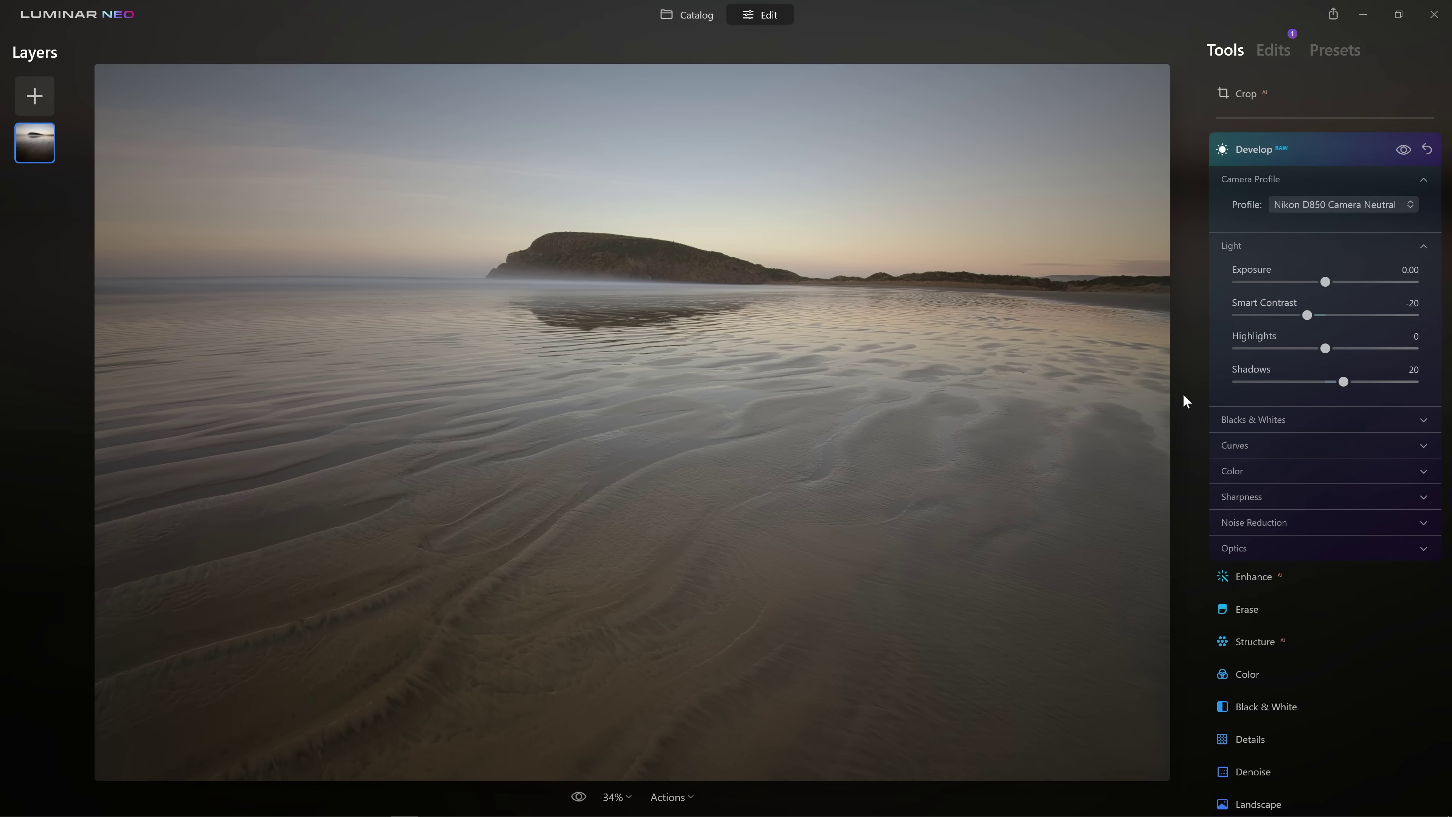
# - In Blacks & Whites, set Whites to 34 and Blacks to -32
pyautogui.click(1258, 420)
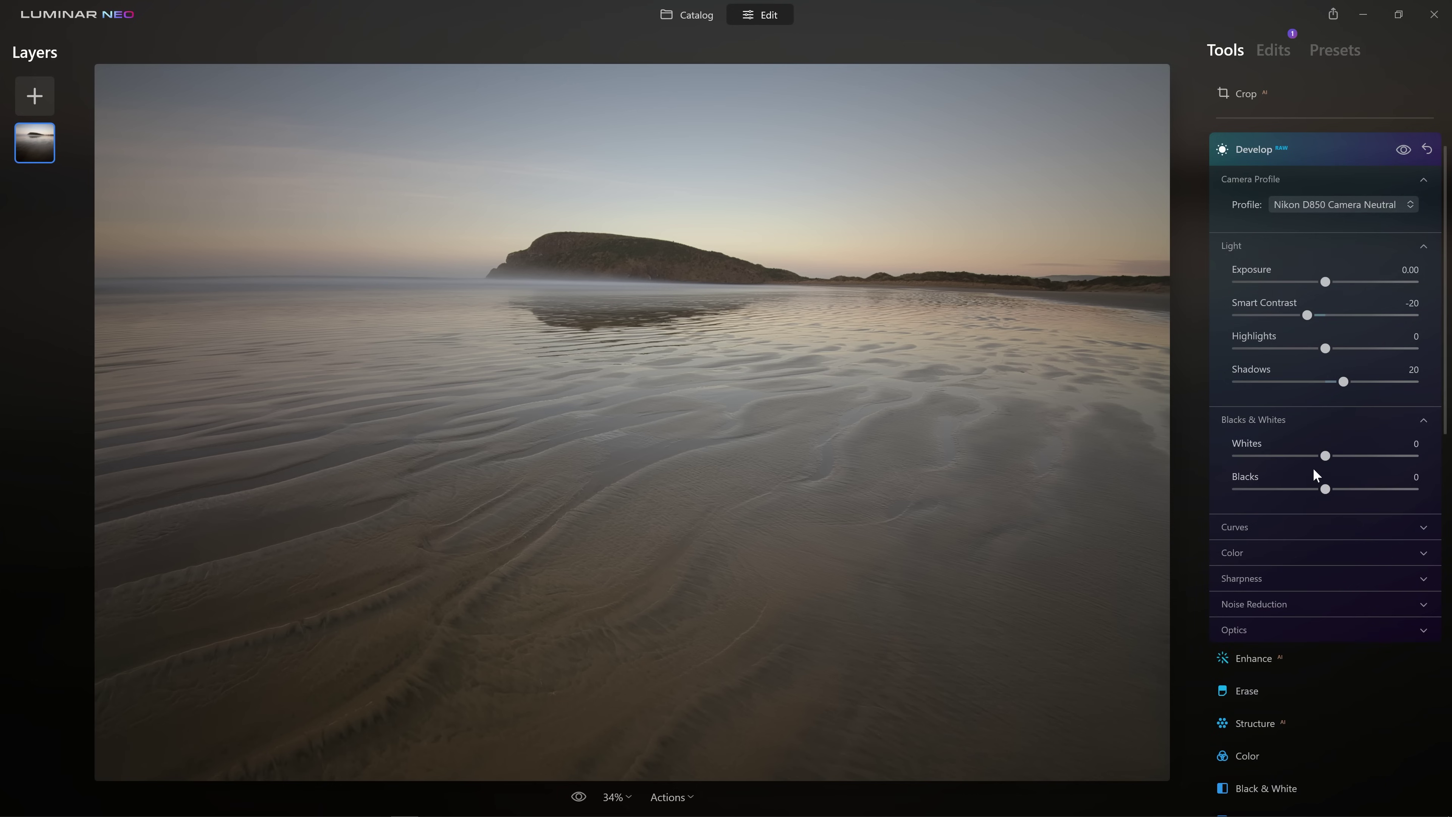
pyautogui.moveTo(1332, 456); pyautogui.dragTo(1439, 466)
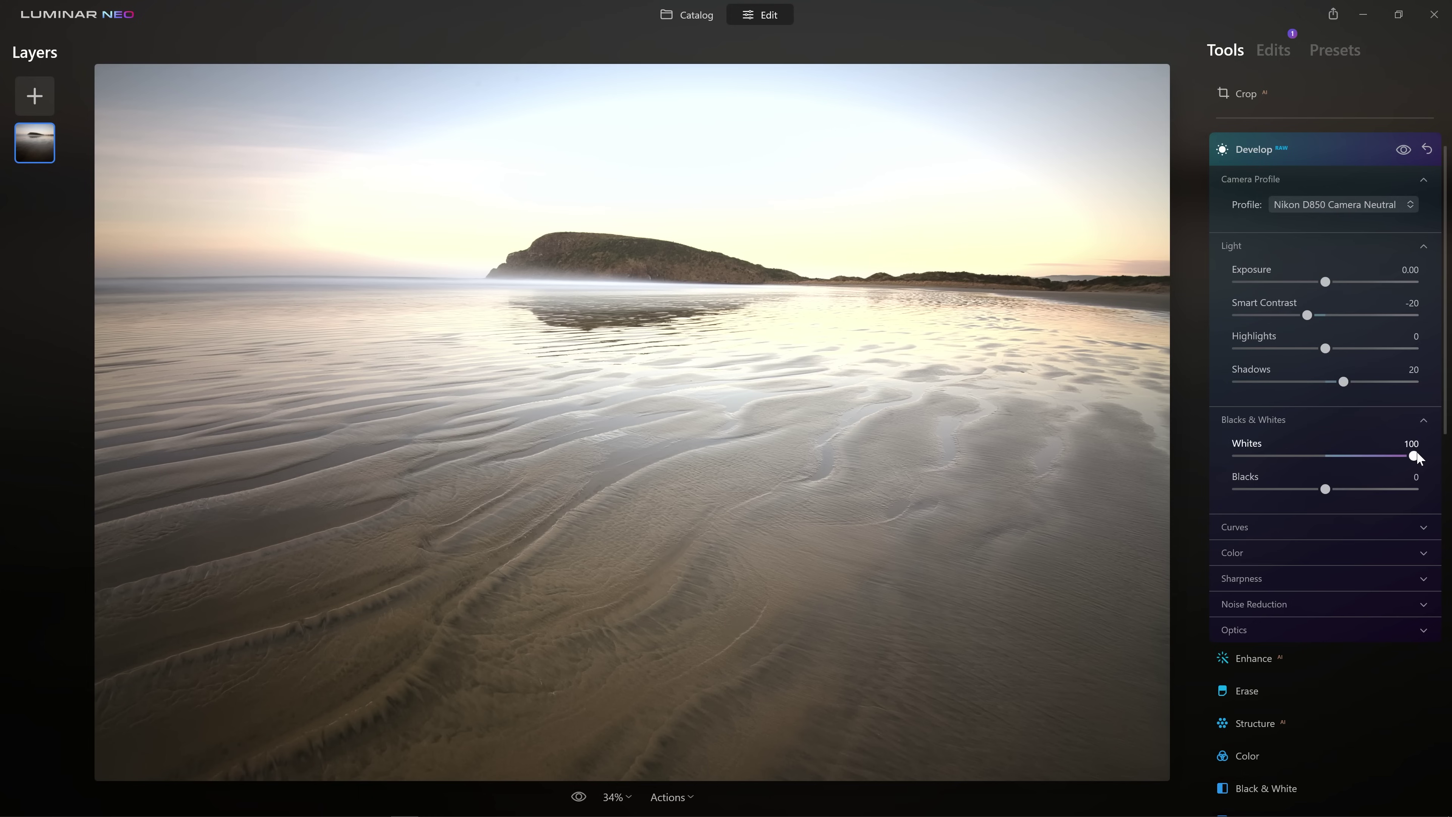
pyautogui.moveTo(1415, 456); pyautogui.dragTo(1330, 440)
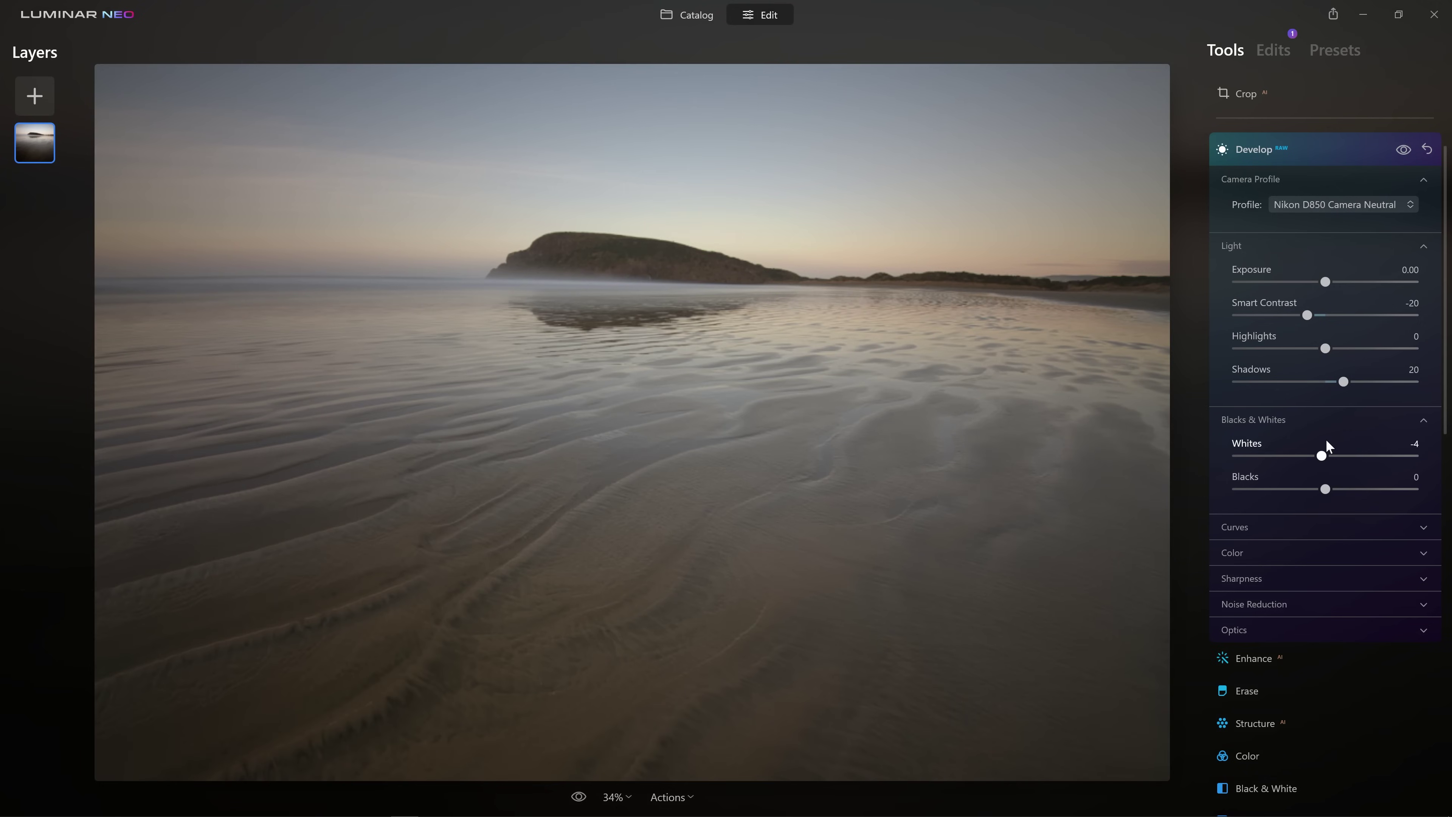
pyautogui.moveTo(1318, 460); pyautogui.dragTo(1328, 459)
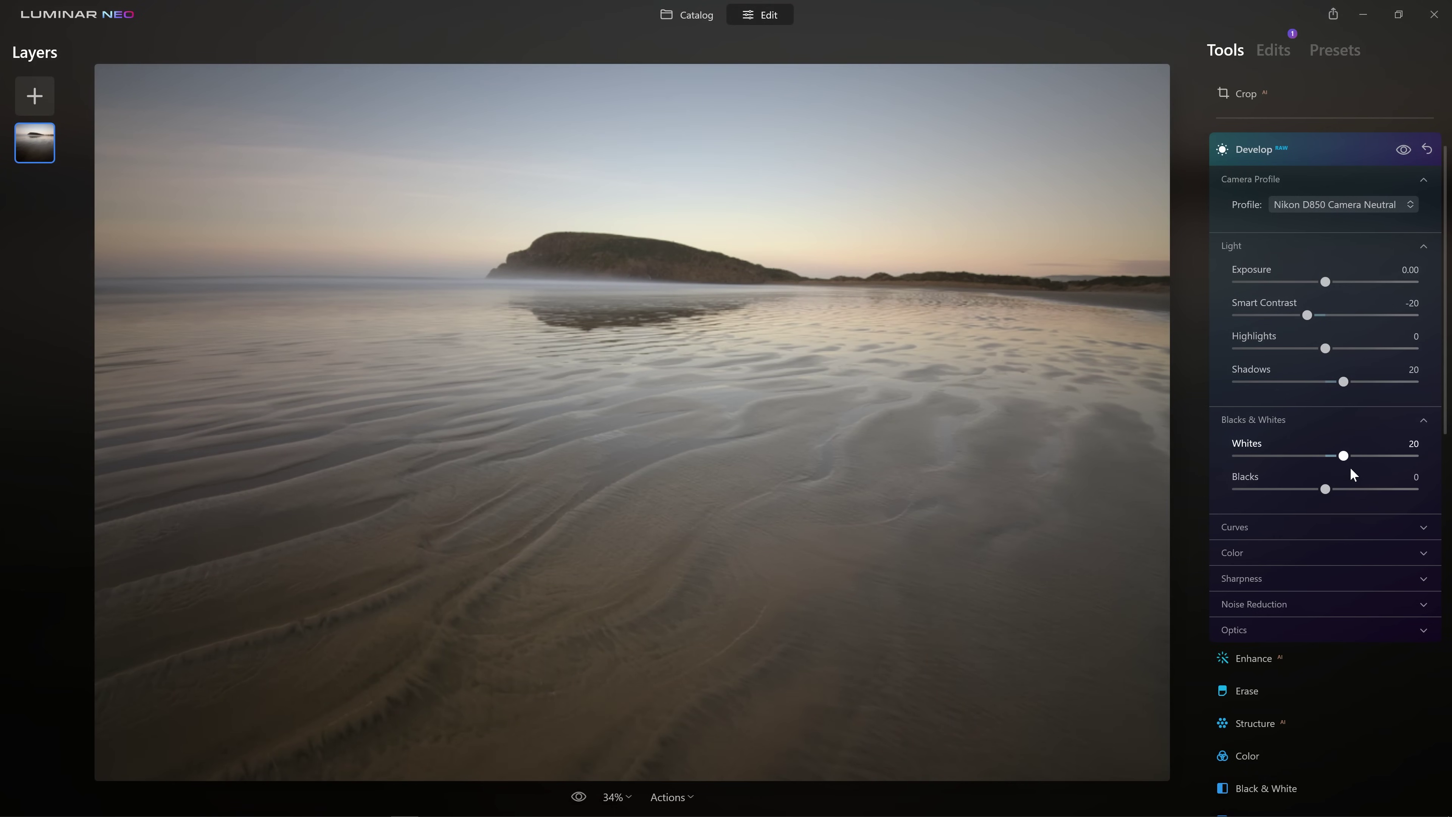
pyautogui.moveTo(1363, 470); pyautogui.dragTo(1381, 450)
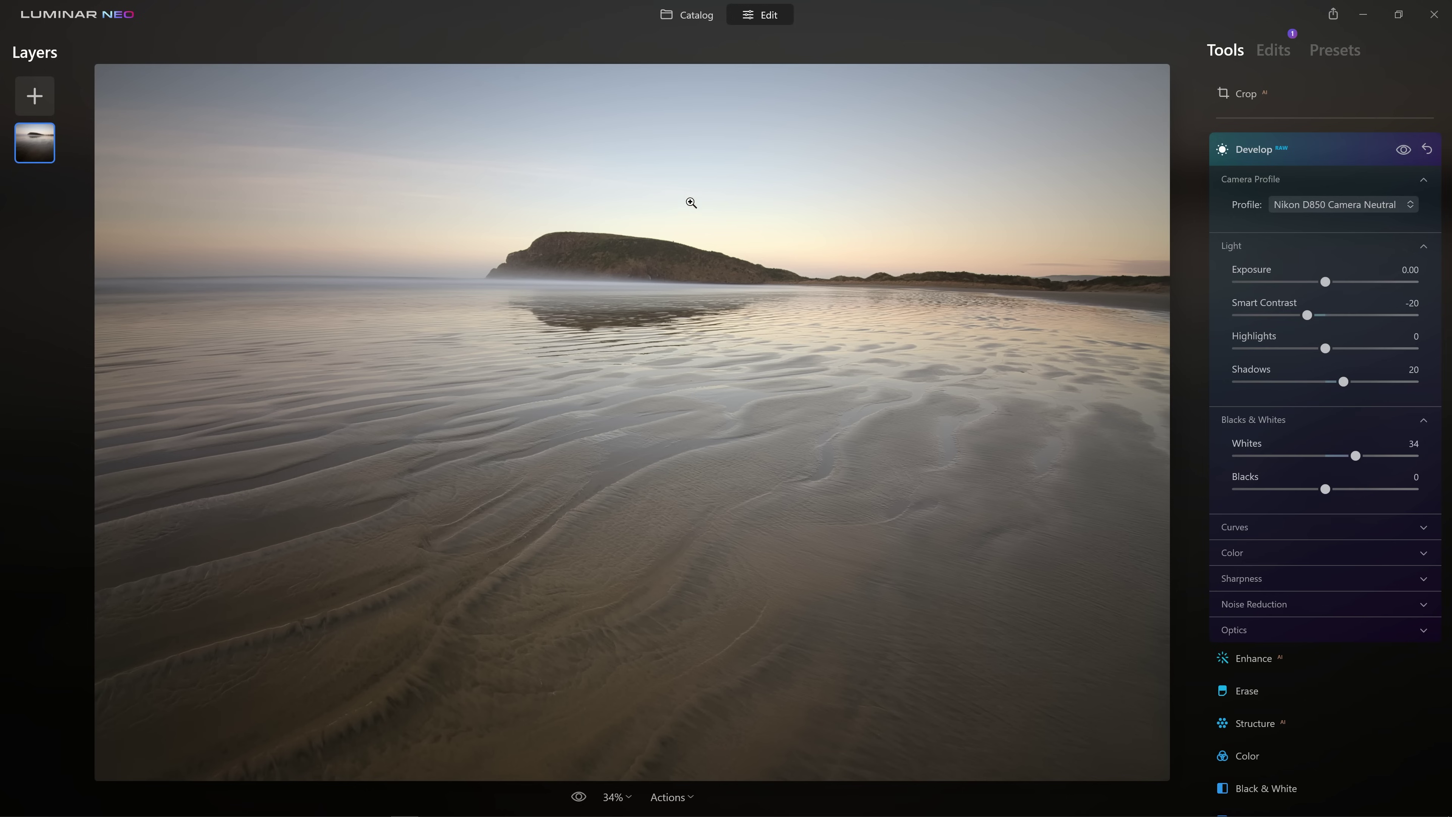
pyautogui.moveTo(1324, 489); pyautogui.dragTo(1295, 490)
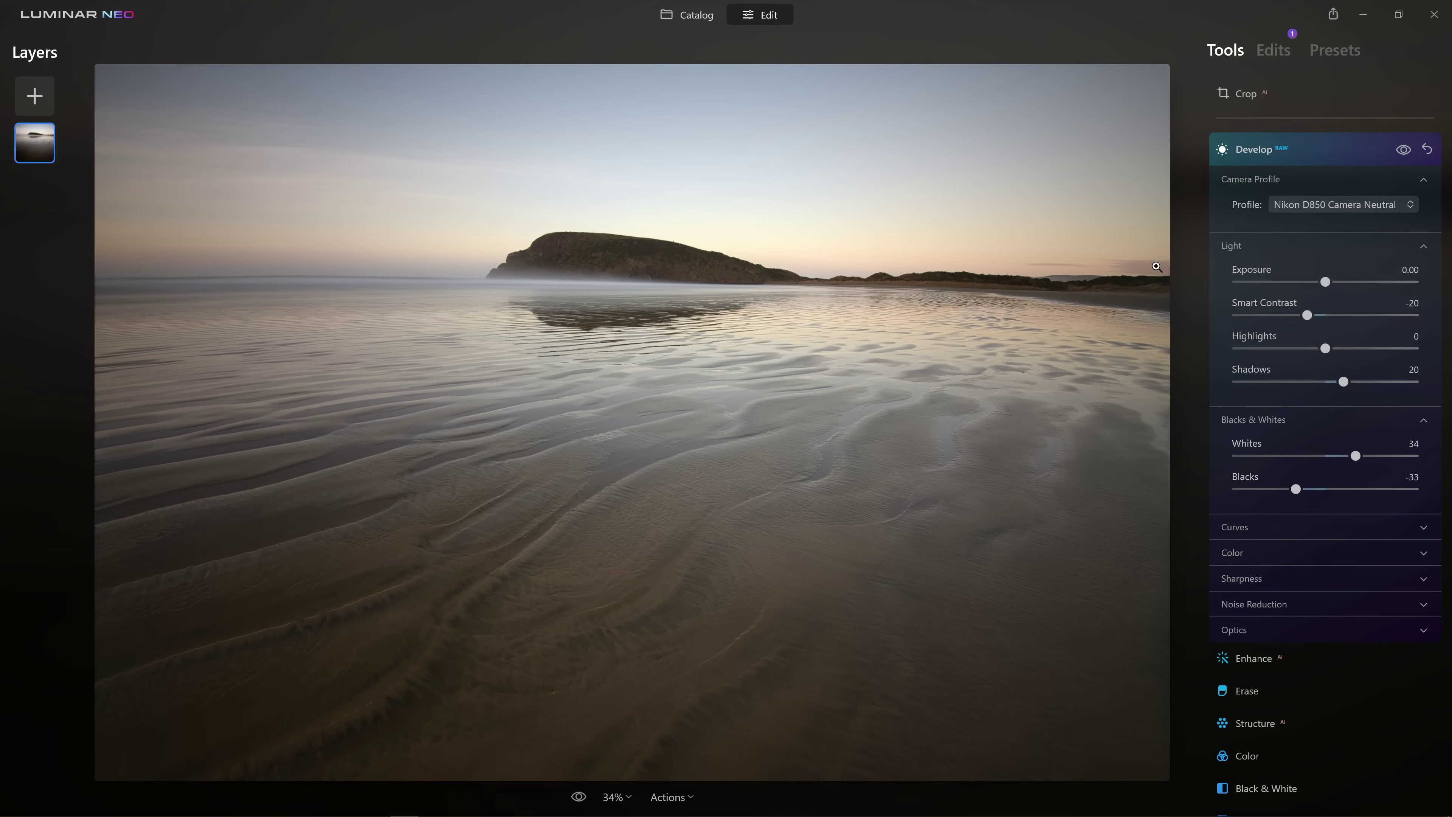
pyautogui.moveTo(1295, 490); pyautogui.dragTo(1294, 489)
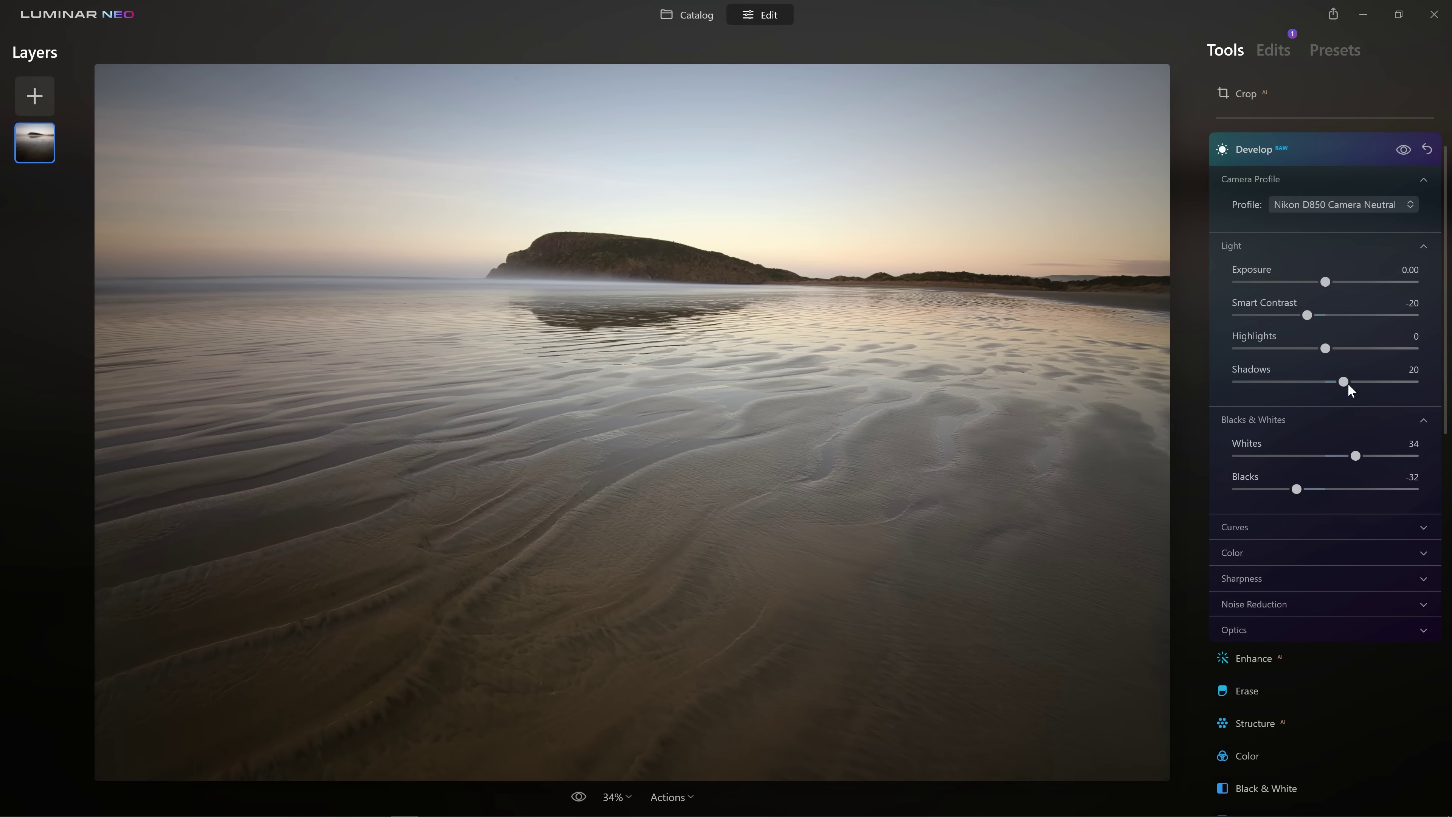
# - Toggle the Develop adjustments off and on to compare, leaving them enabled
pyautogui.click(1400, 153)
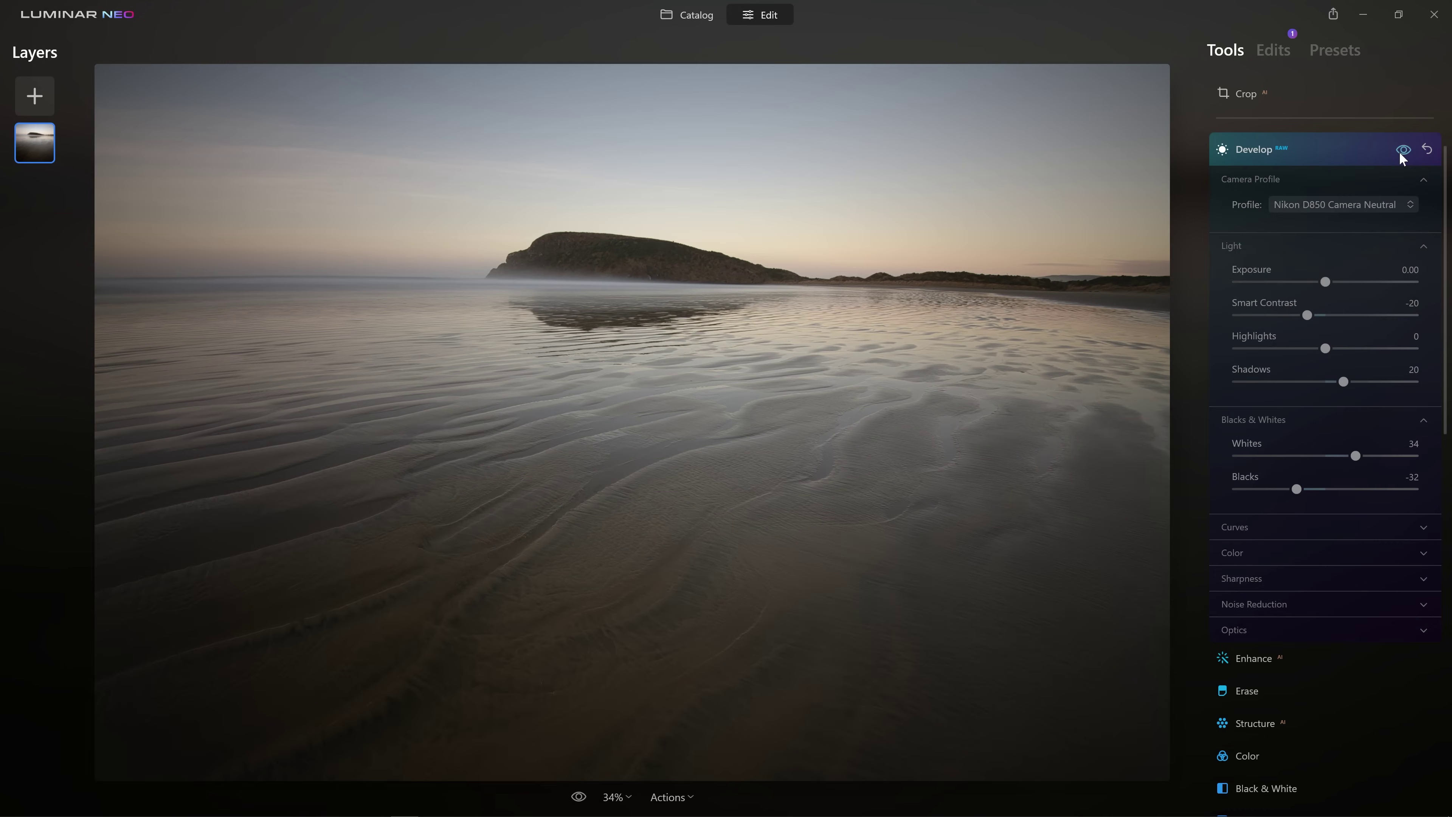
pyautogui.click(1400, 153)
pyautogui.click(1400, 153)
pyautogui.click(1400, 154)
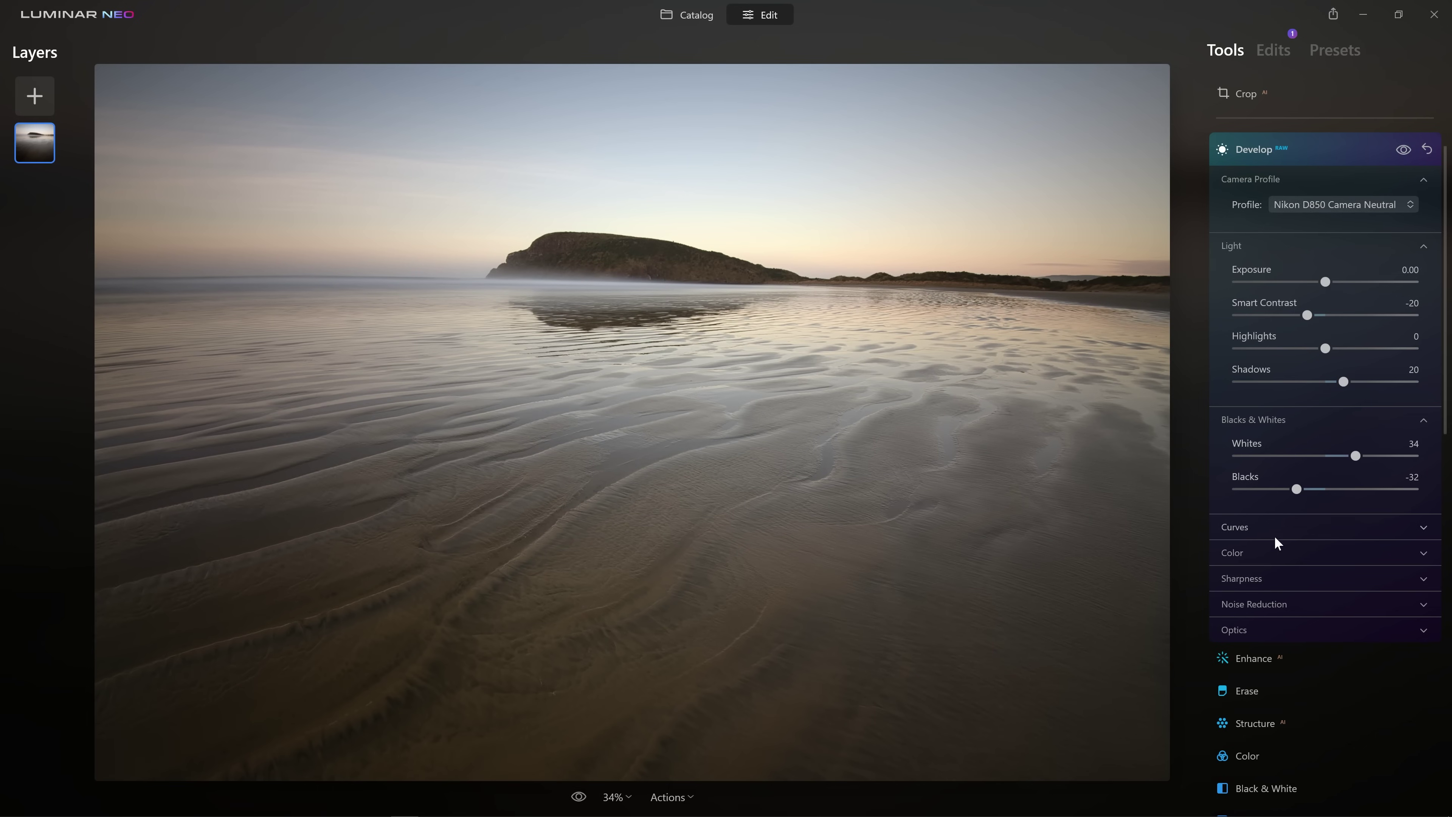
# - Show the applied-edits list, compare Develop on and off, and expand then collapse Curves
pyautogui.click(1263, 526)
pyautogui.click(1273, 50)
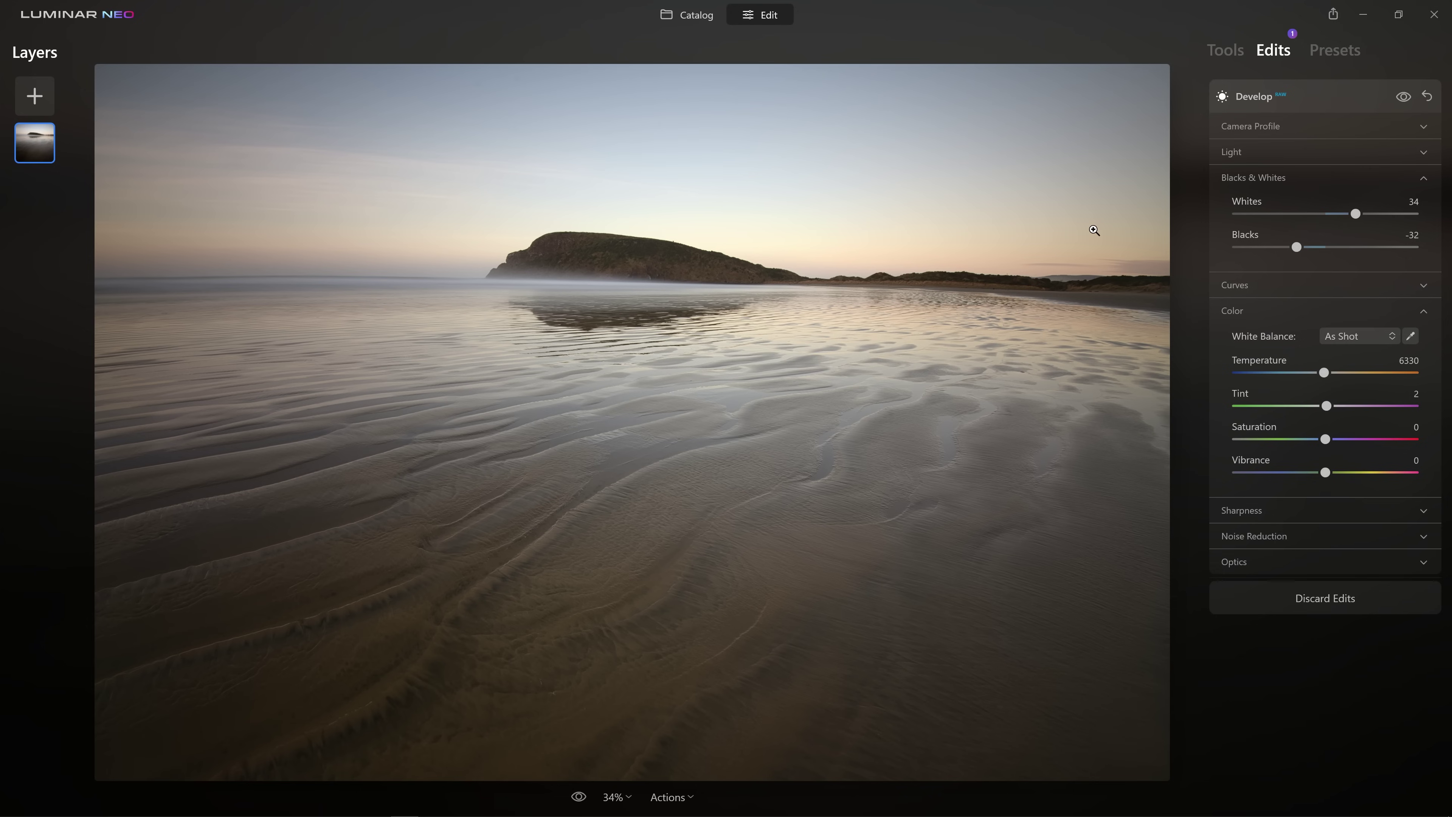
pyautogui.click(1402, 97)
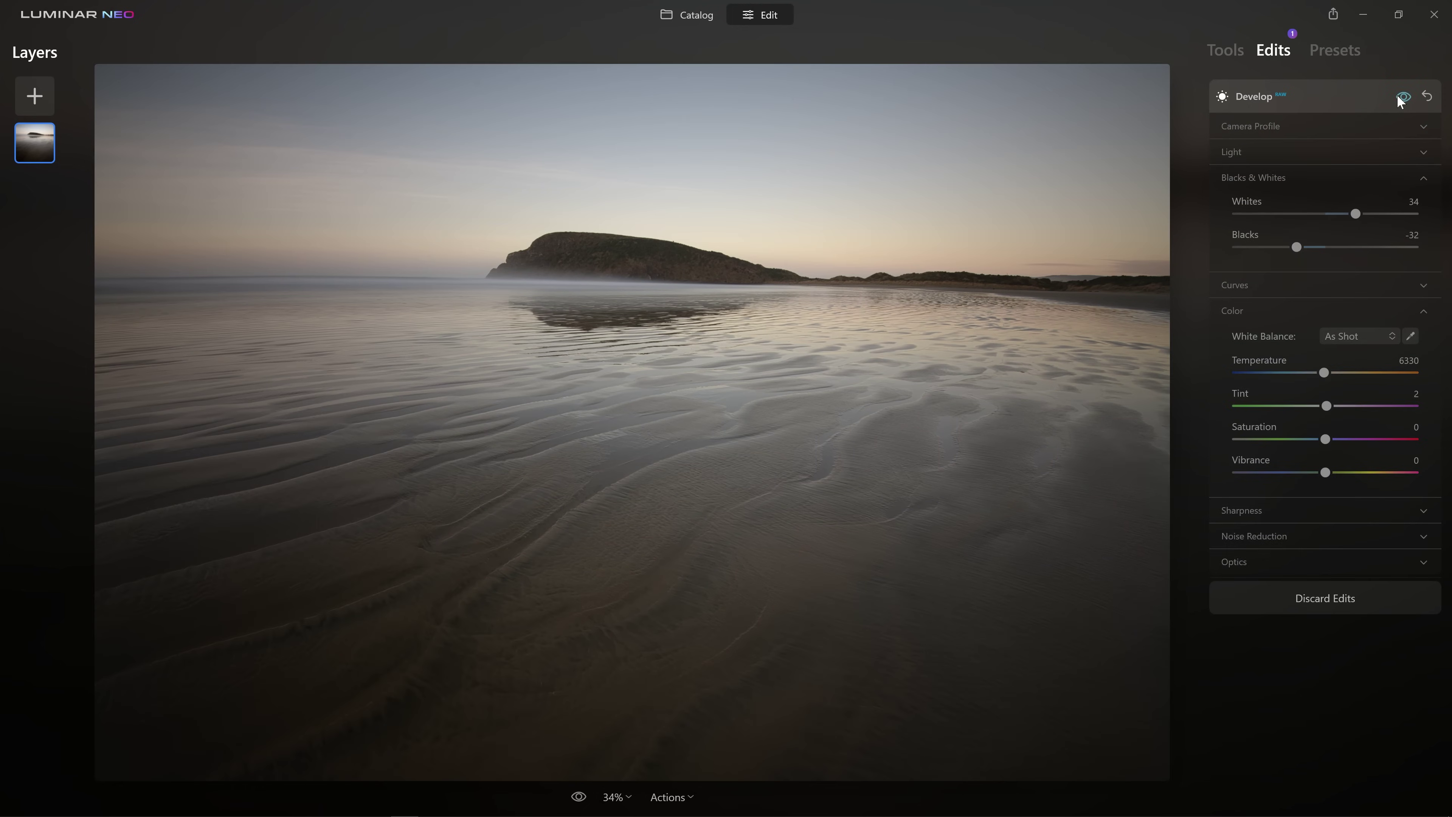
pyautogui.click(1401, 98)
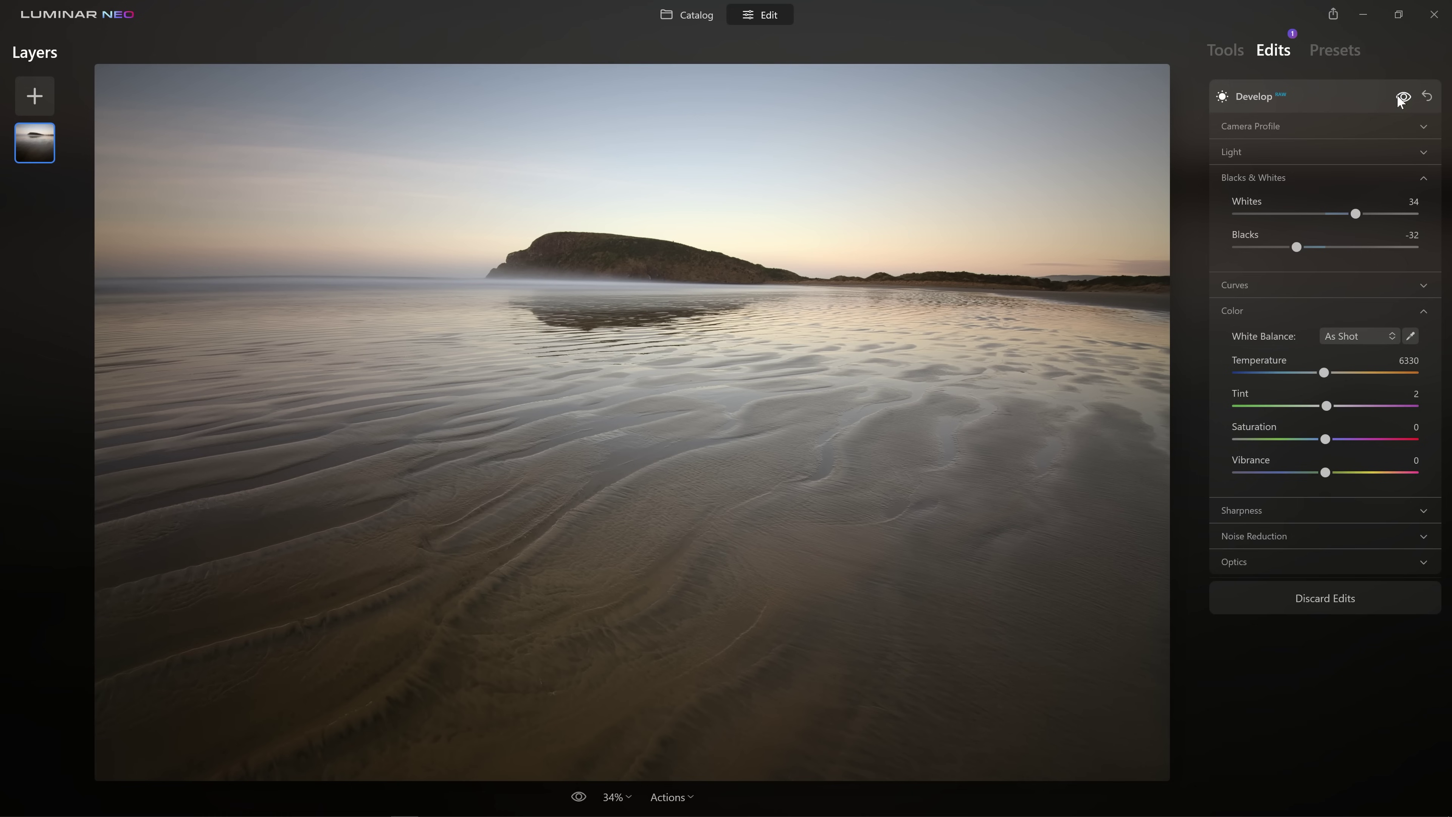
pyautogui.click(1288, 283)
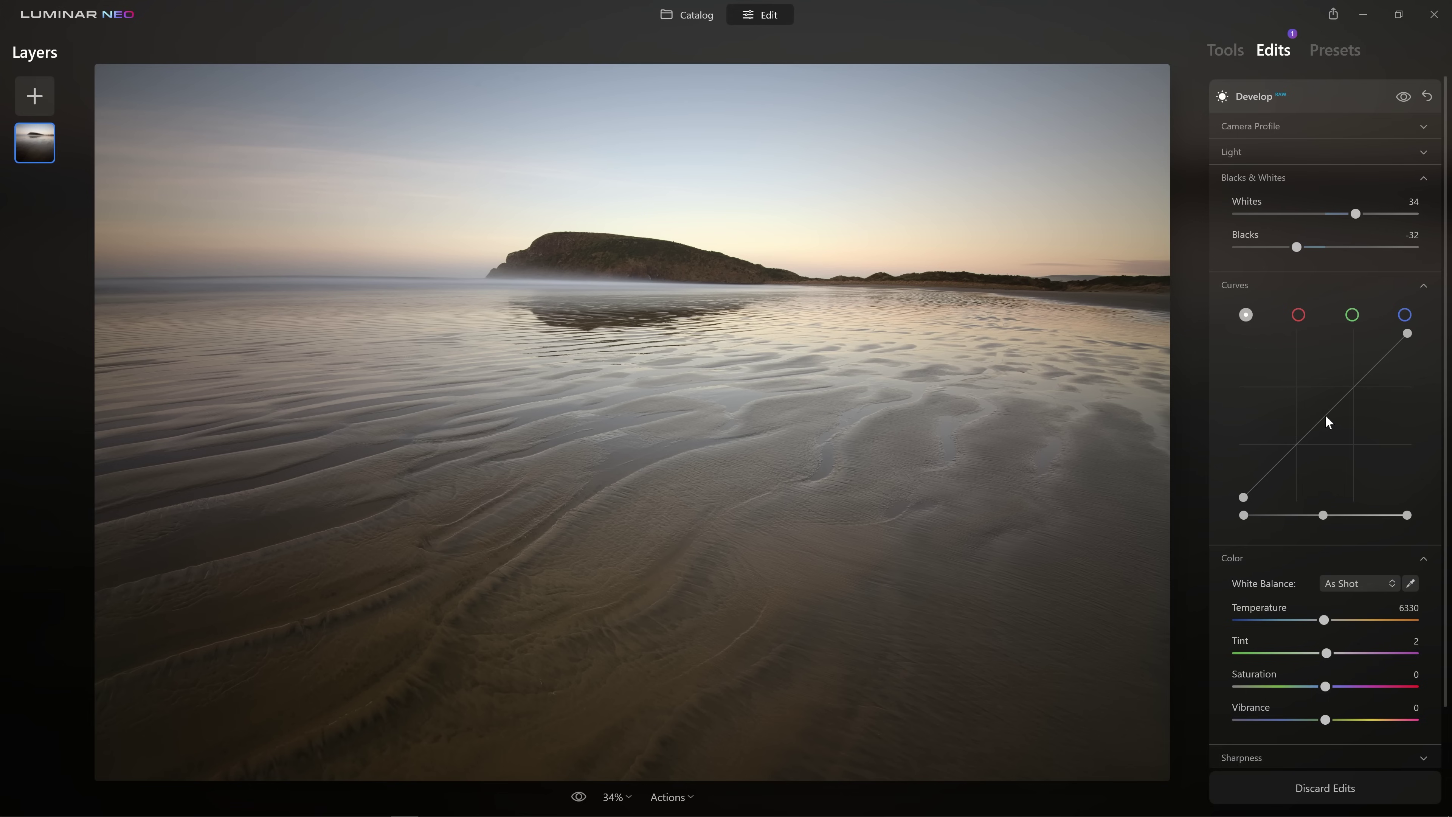
pyautogui.click(1323, 280)
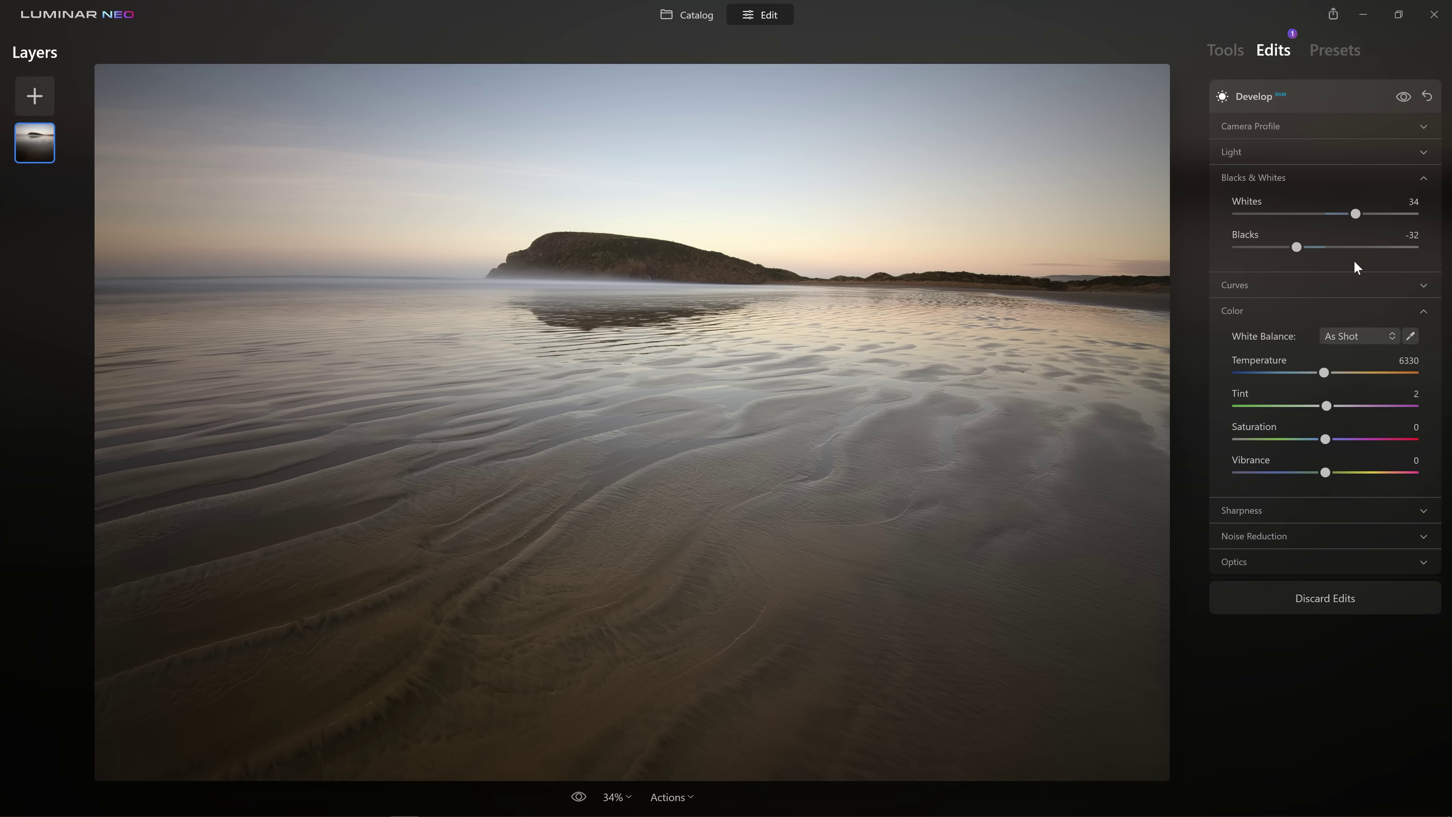
# - Try the White Balance eyedropper, then set Temperature to 7842 and Tint to 8
pyautogui.click(1272, 309)
pyautogui.click(1273, 303)
pyautogui.click(1411, 335)
pyautogui.moveTo(1325, 377)
pyautogui.mouseDown()
pyautogui.moveTo(1274, 373)
pyautogui.moveTo(1378, 377)
pyautogui.moveTo(1318, 377)
pyautogui.mouseUp()
pyautogui.moveTo(1323, 390)
pyautogui.mouseDown()
pyautogui.moveTo(1336, 391)
pyautogui.moveTo(1323, 390)
pyautogui.mouseUp()
pyautogui.click(1410, 336)
pyautogui.moveTo(1330, 371); pyautogui.dragTo(1335, 374)
pyautogui.moveTo(1334, 372); pyautogui.dragTo(1332, 373)
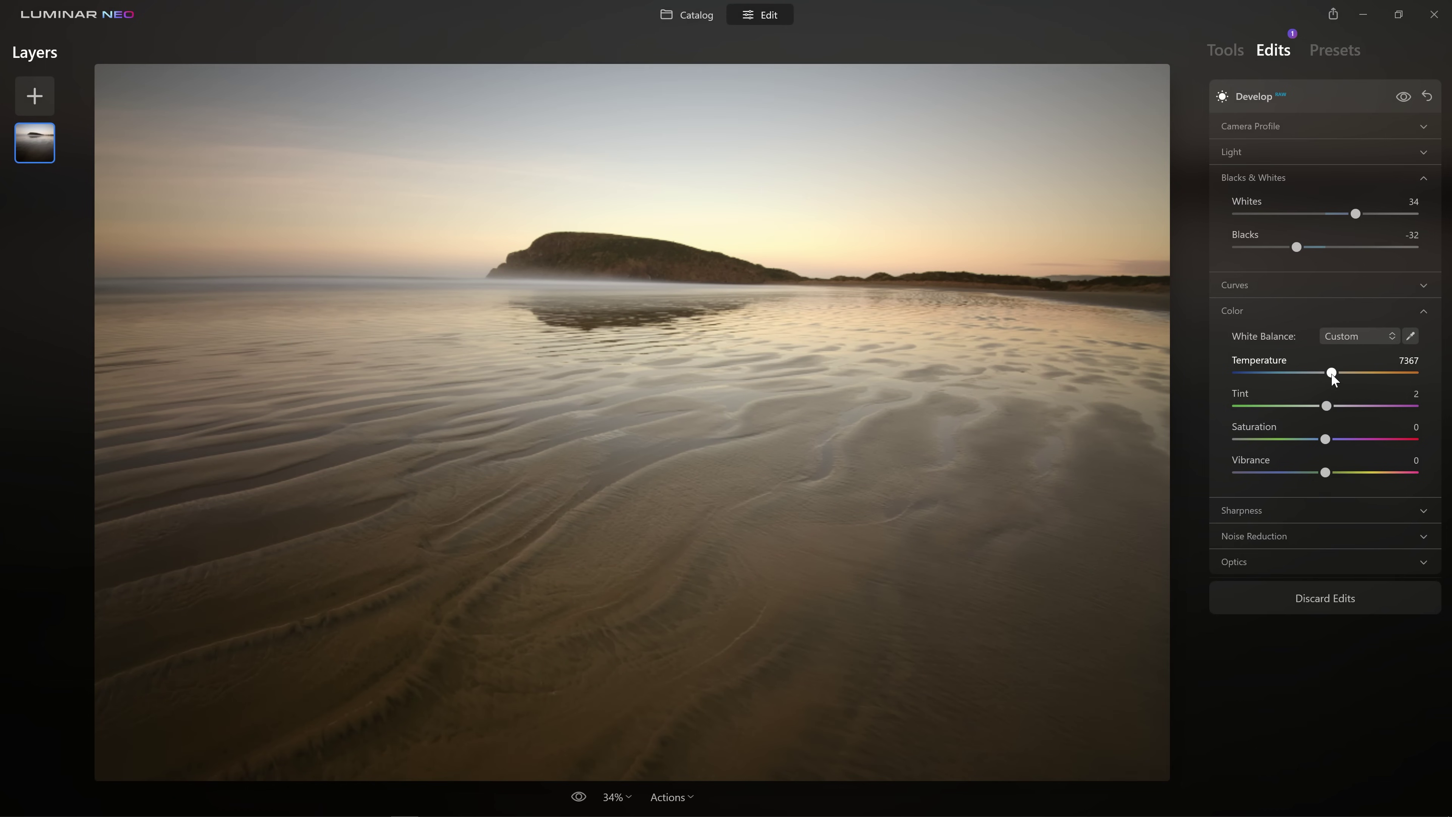
pyautogui.moveTo(1341, 374); pyautogui.dragTo(1396, 374)
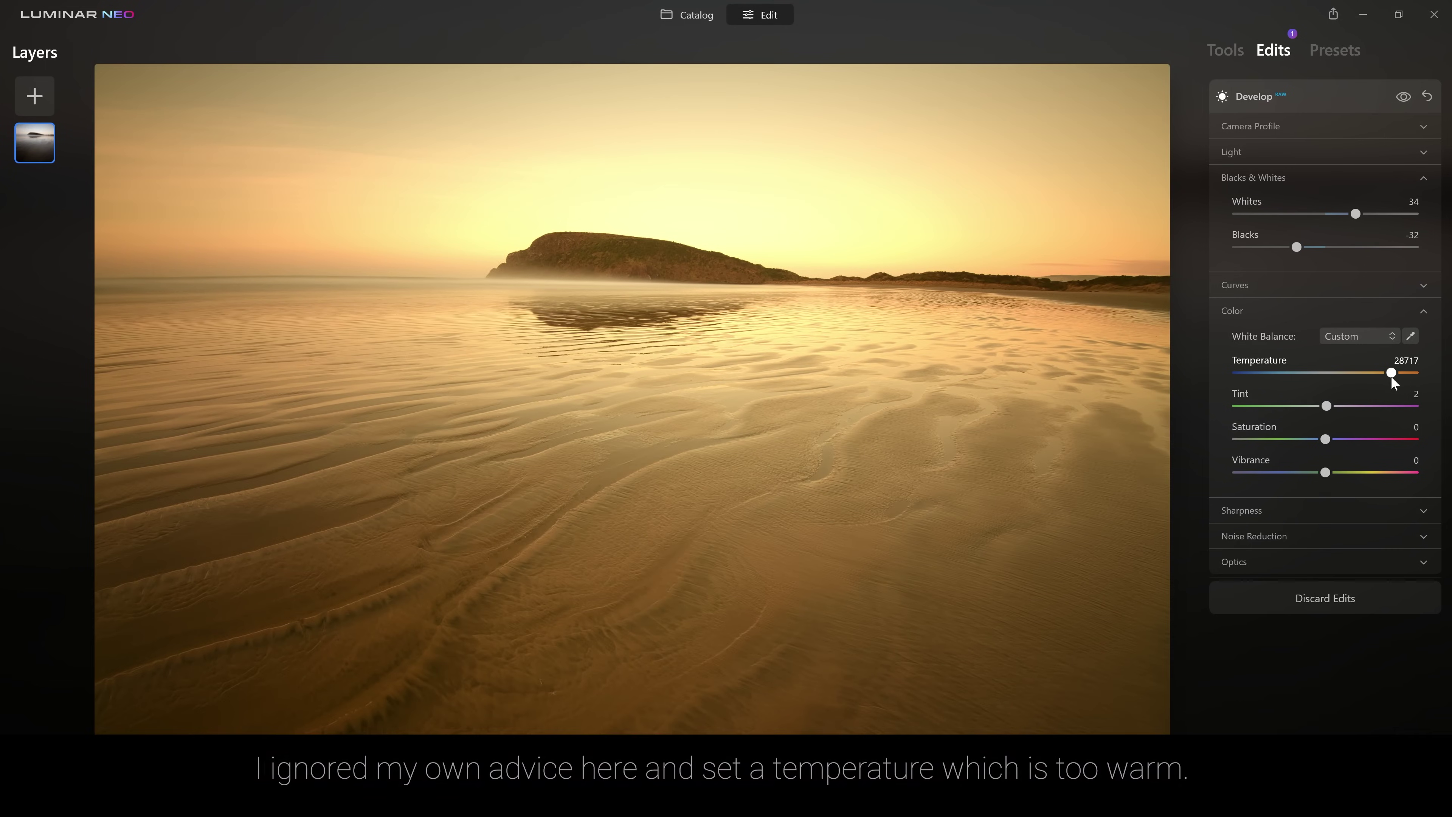
pyautogui.moveTo(1391, 376); pyautogui.dragTo(1329, 410)
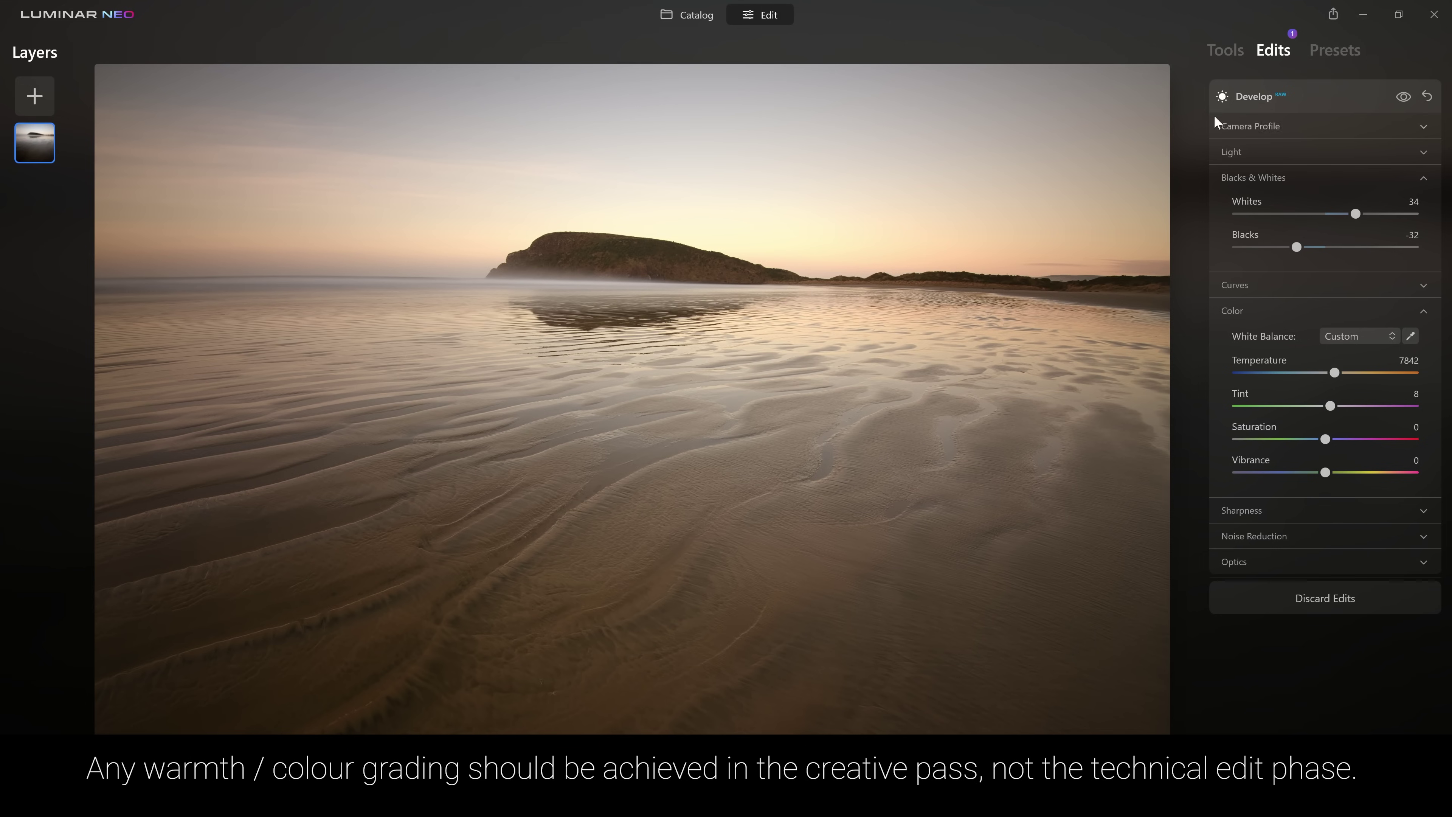
# - Test the Color tool's Saturation at 42 and HSL choices, then reset the tool to 0
pyautogui.click(1225, 50)
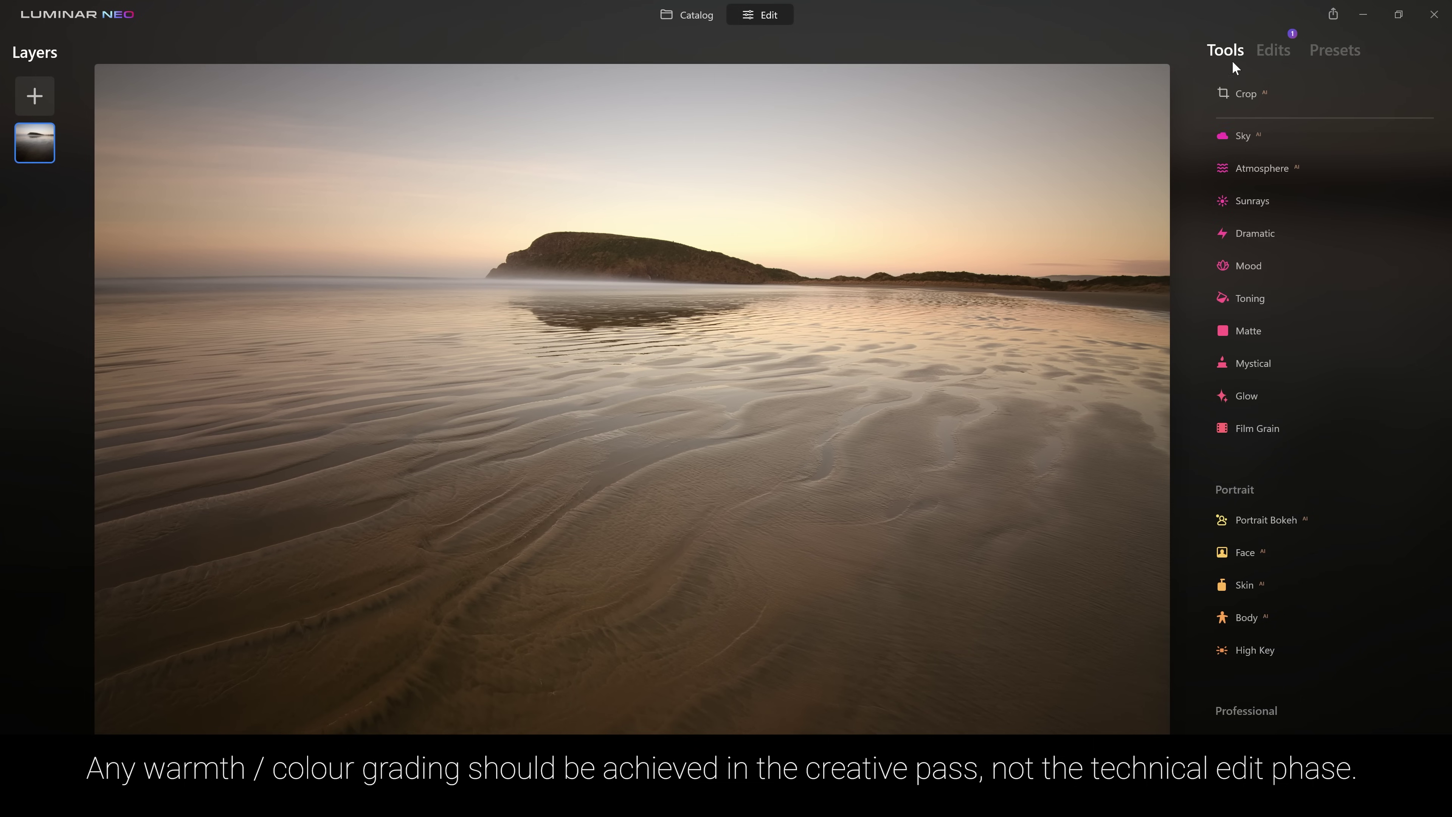
pyautogui.scroll(3, 1306, 340)
pyautogui.scroll(5, 1305, 340)
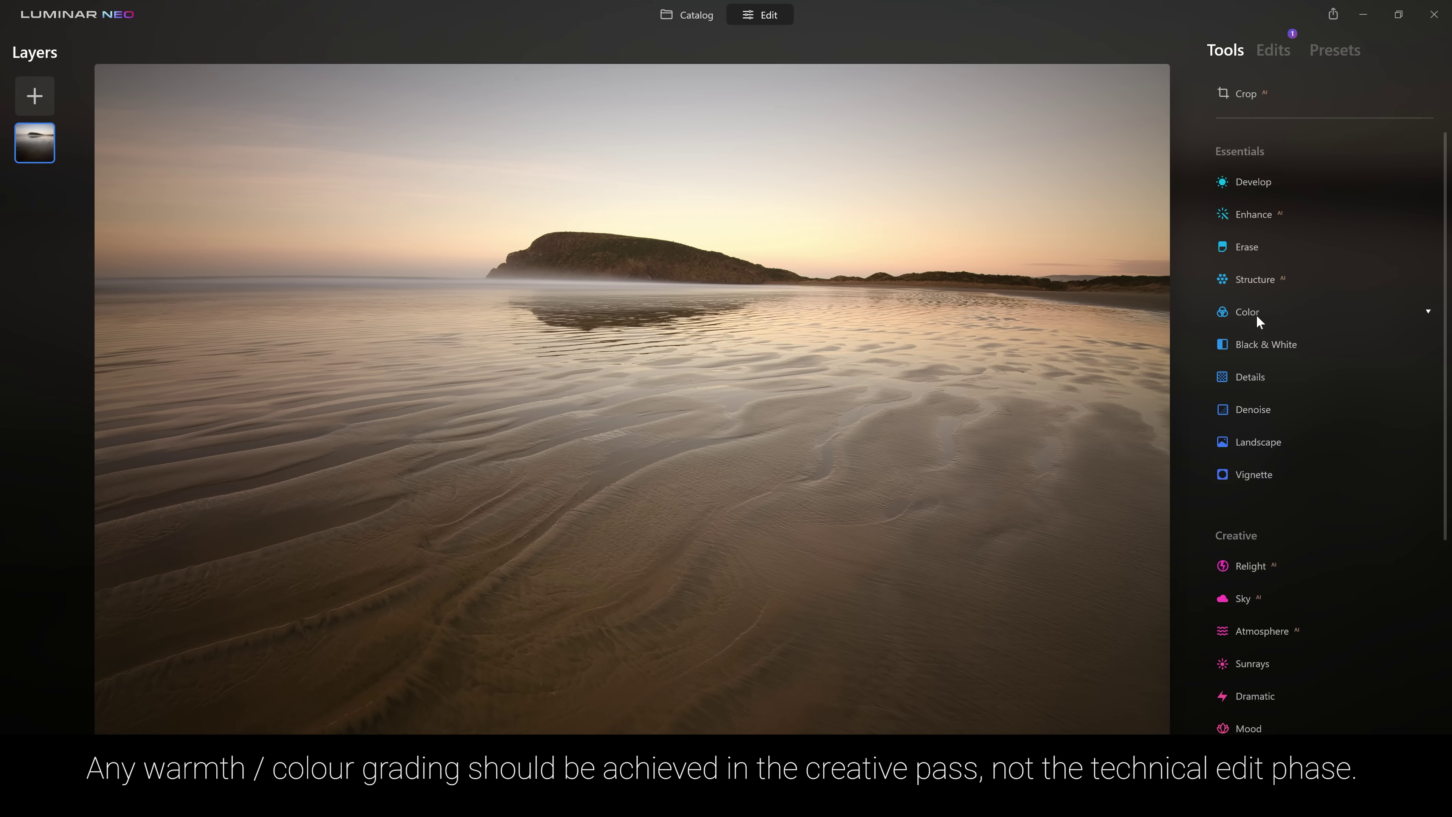
pyautogui.click(1304, 300)
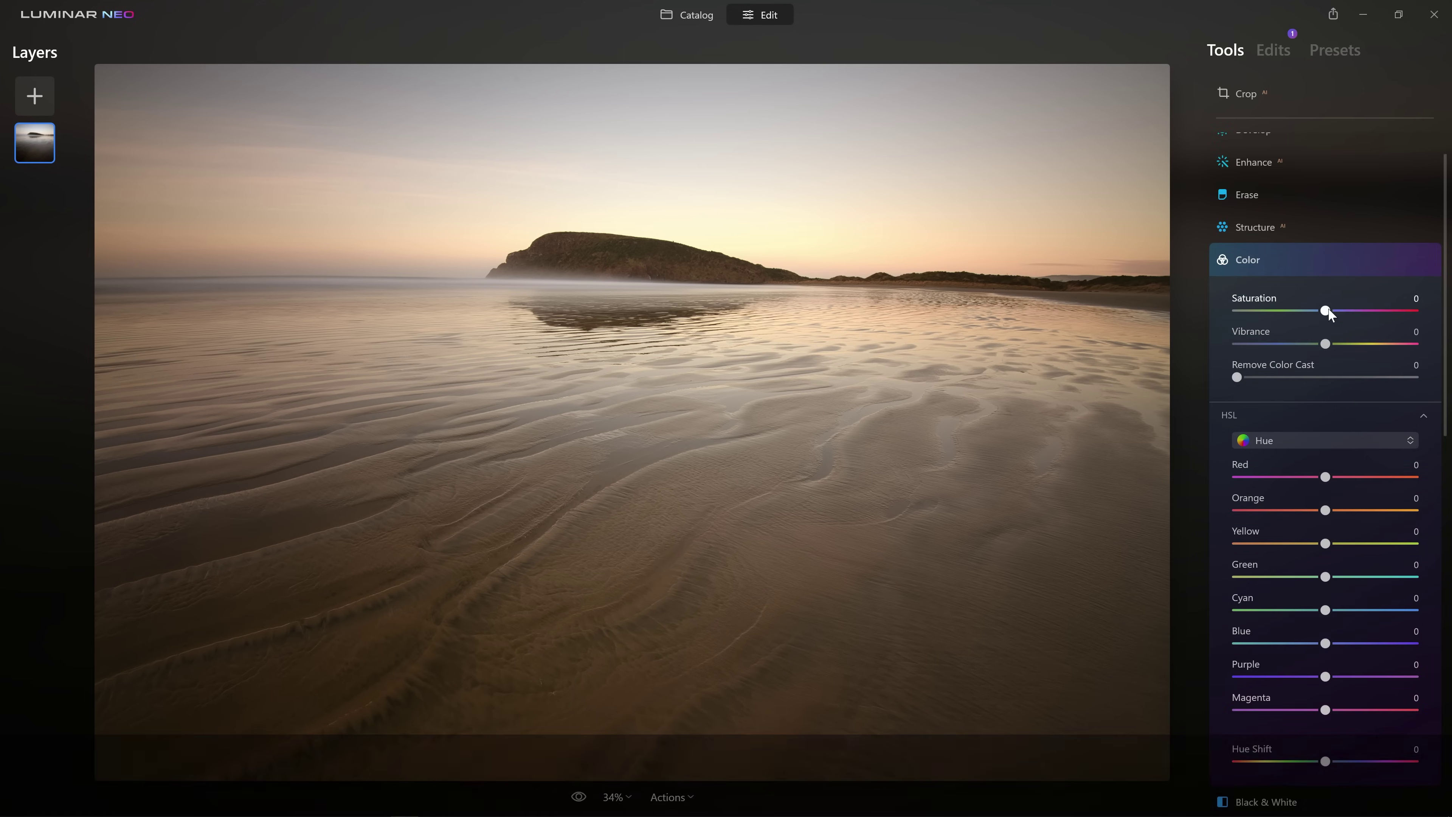
pyautogui.moveTo(1326, 309); pyautogui.dragTo(1378, 345)
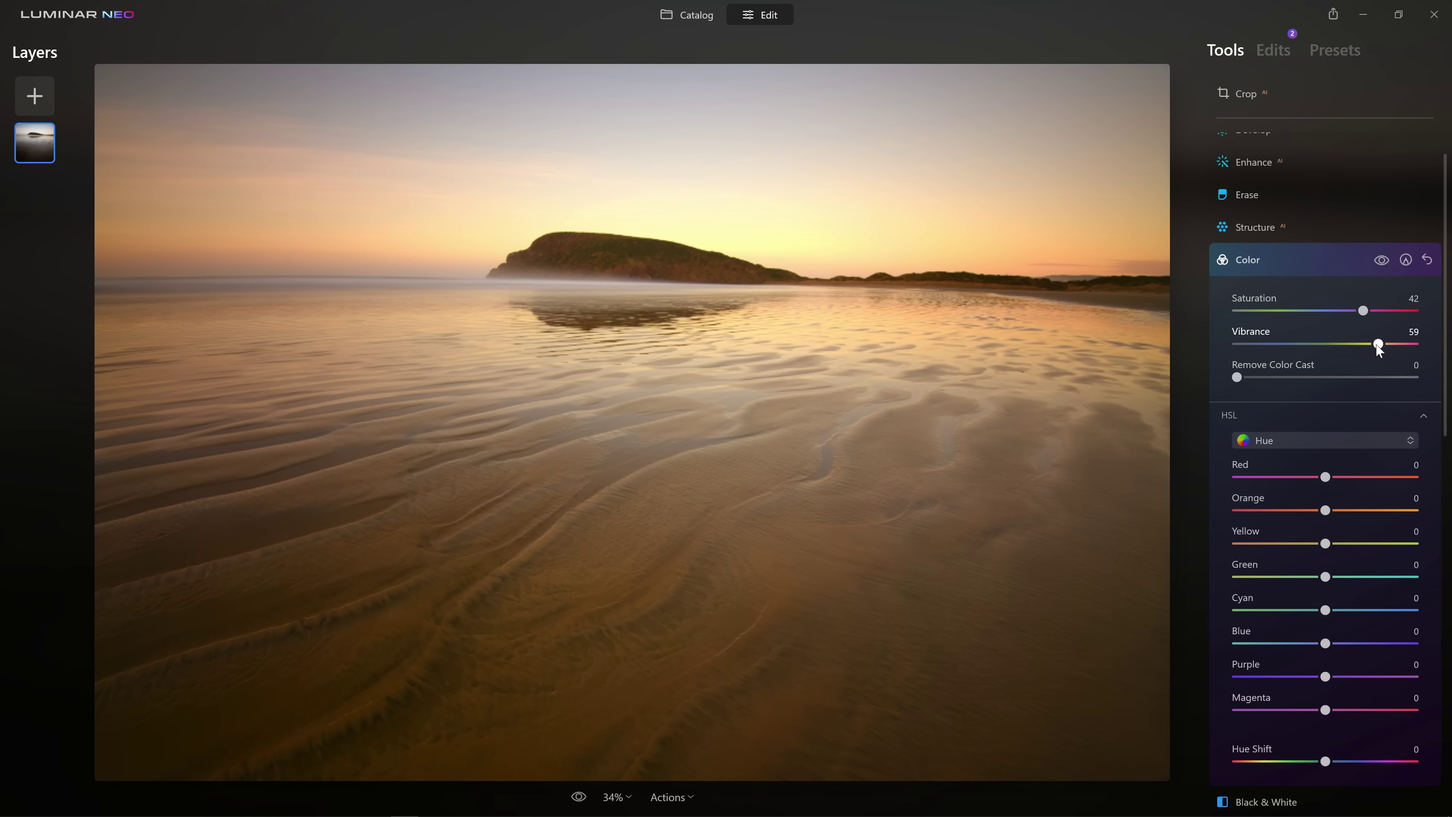
pyautogui.click(1314, 440)
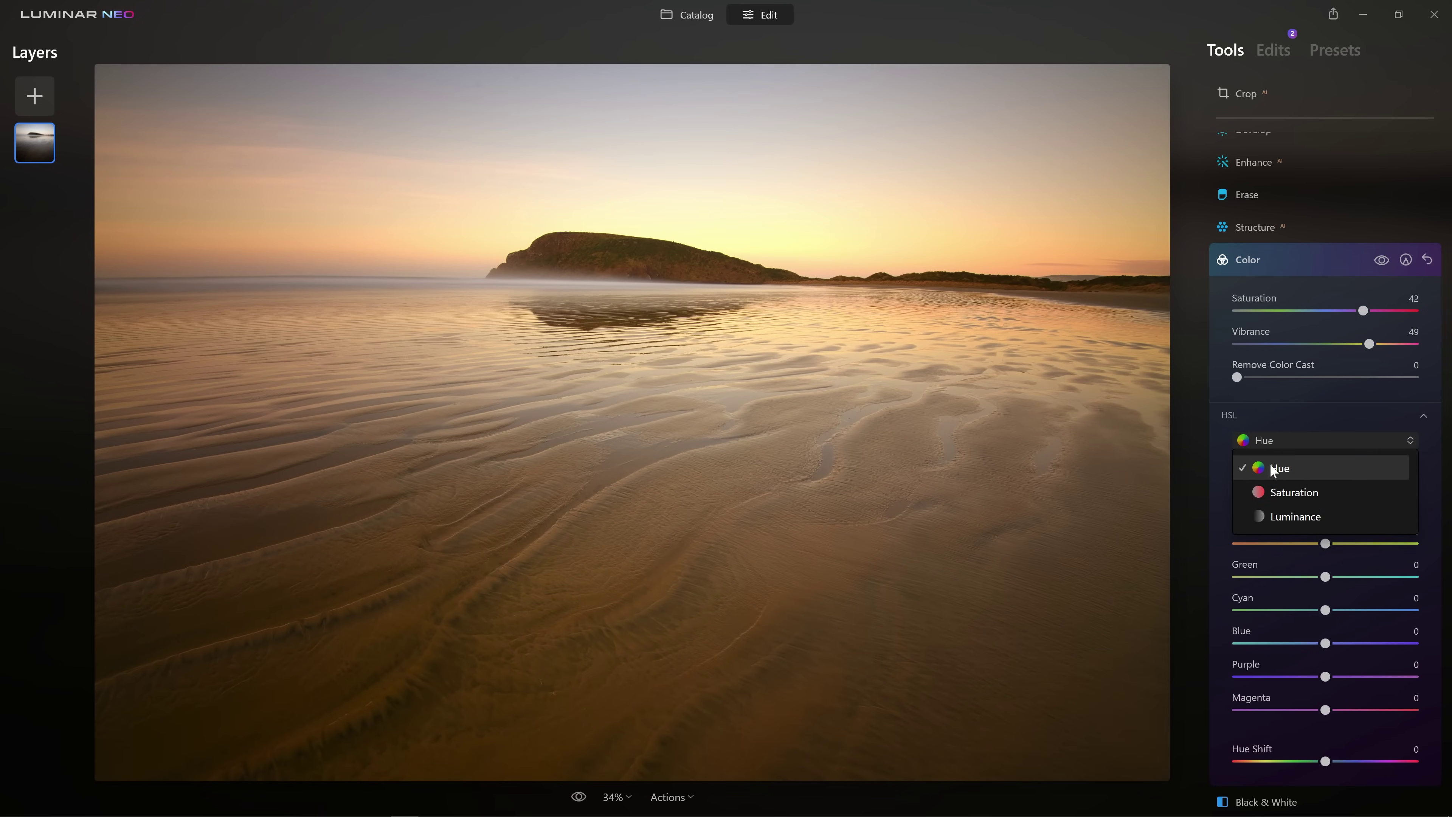
pyautogui.click(1214, 462)
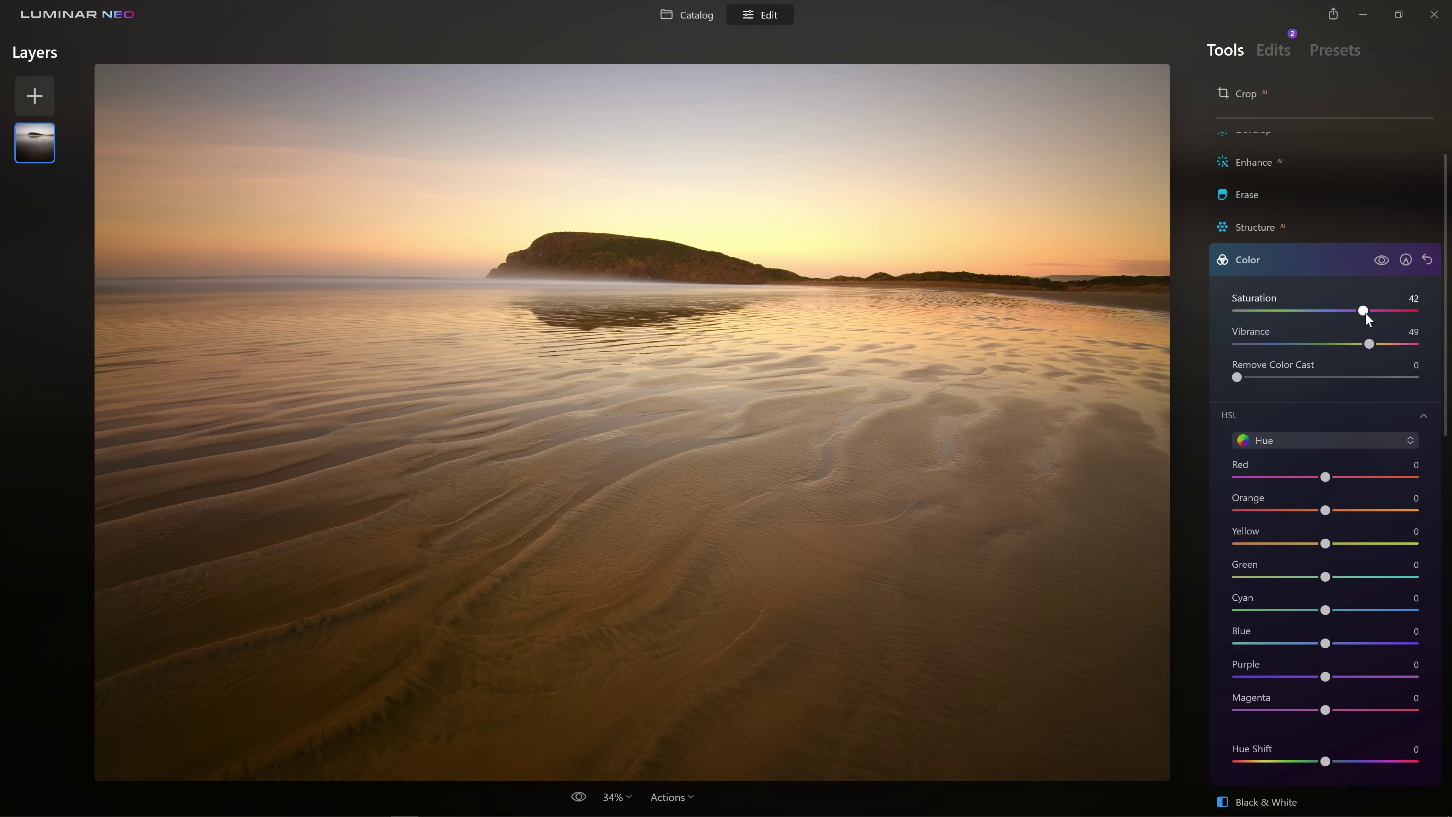
pyautogui.click(1427, 260)
pyautogui.click(1331, 258)
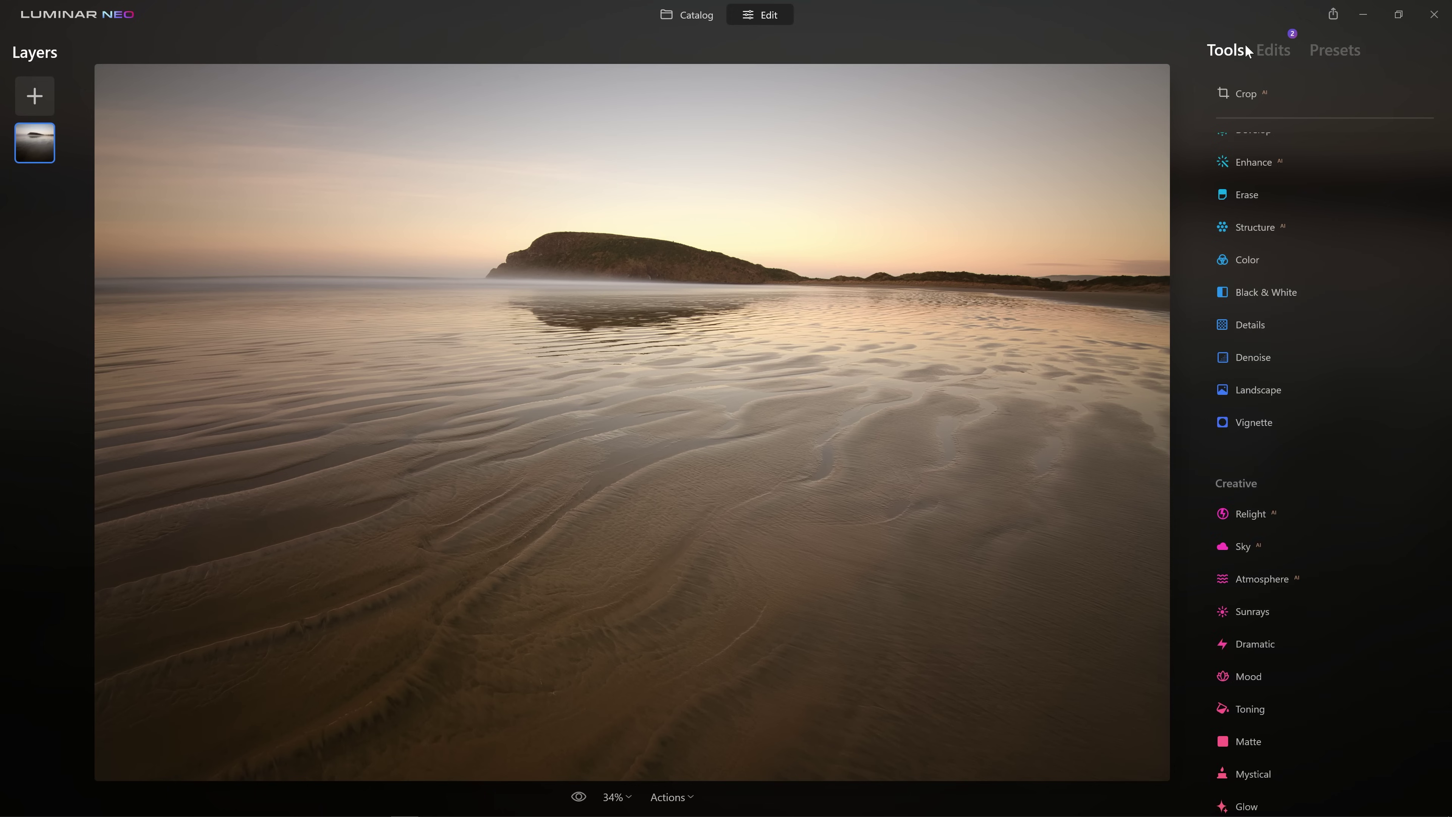
# - Set Develop Saturation and Vibrance to 23 each, checking the effect at 100% zoom
pyautogui.click(1265, 48)
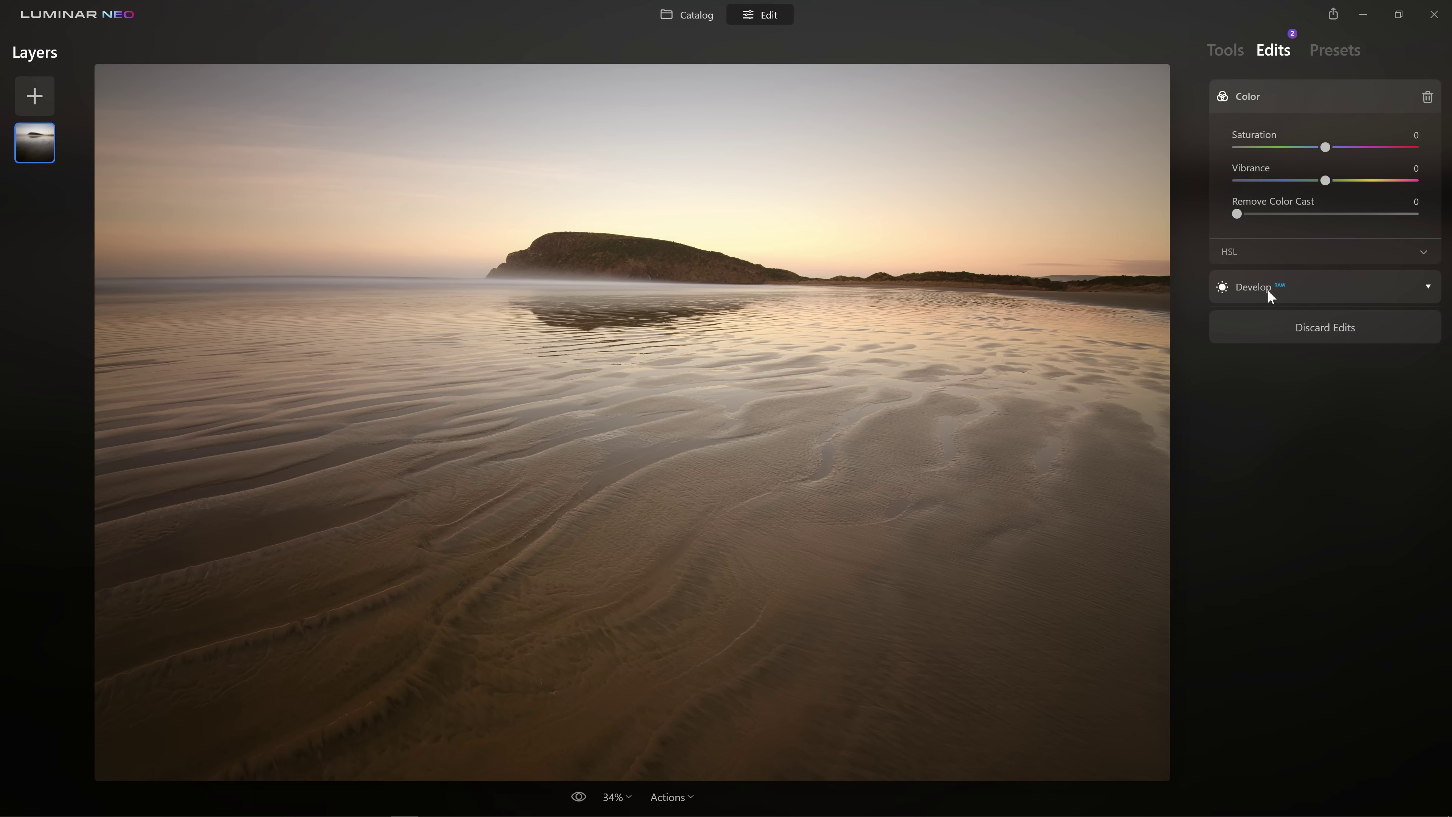
pyautogui.click(1267, 289)
pyautogui.moveTo(1325, 547); pyautogui.dragTo(1339, 550)
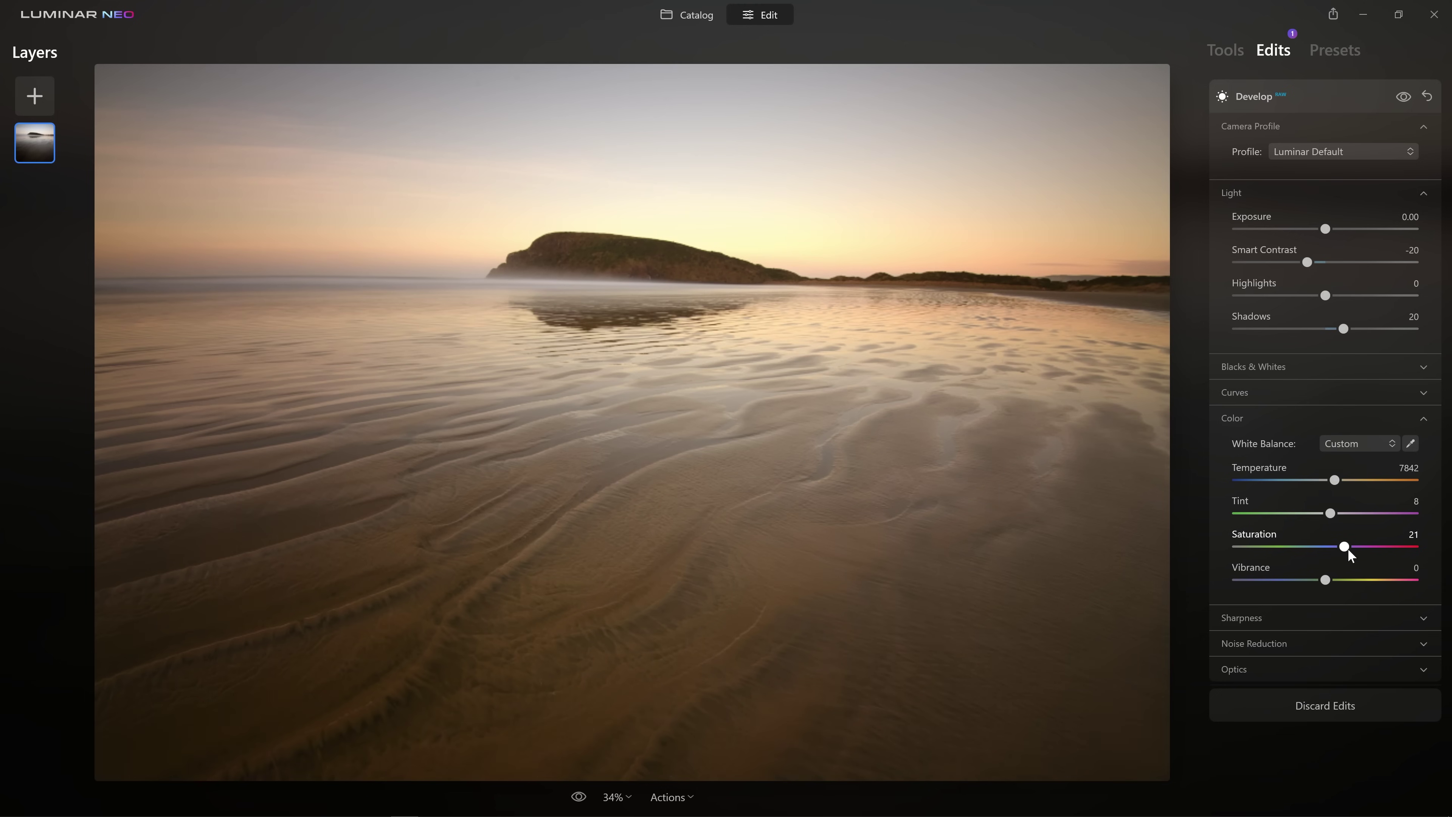
pyautogui.moveTo(1324, 580)
pyautogui.mouseDown()
pyautogui.moveTo(1351, 548)
pyautogui.moveTo(1348, 582)
pyautogui.mouseUp()
pyautogui.click(817, 224)
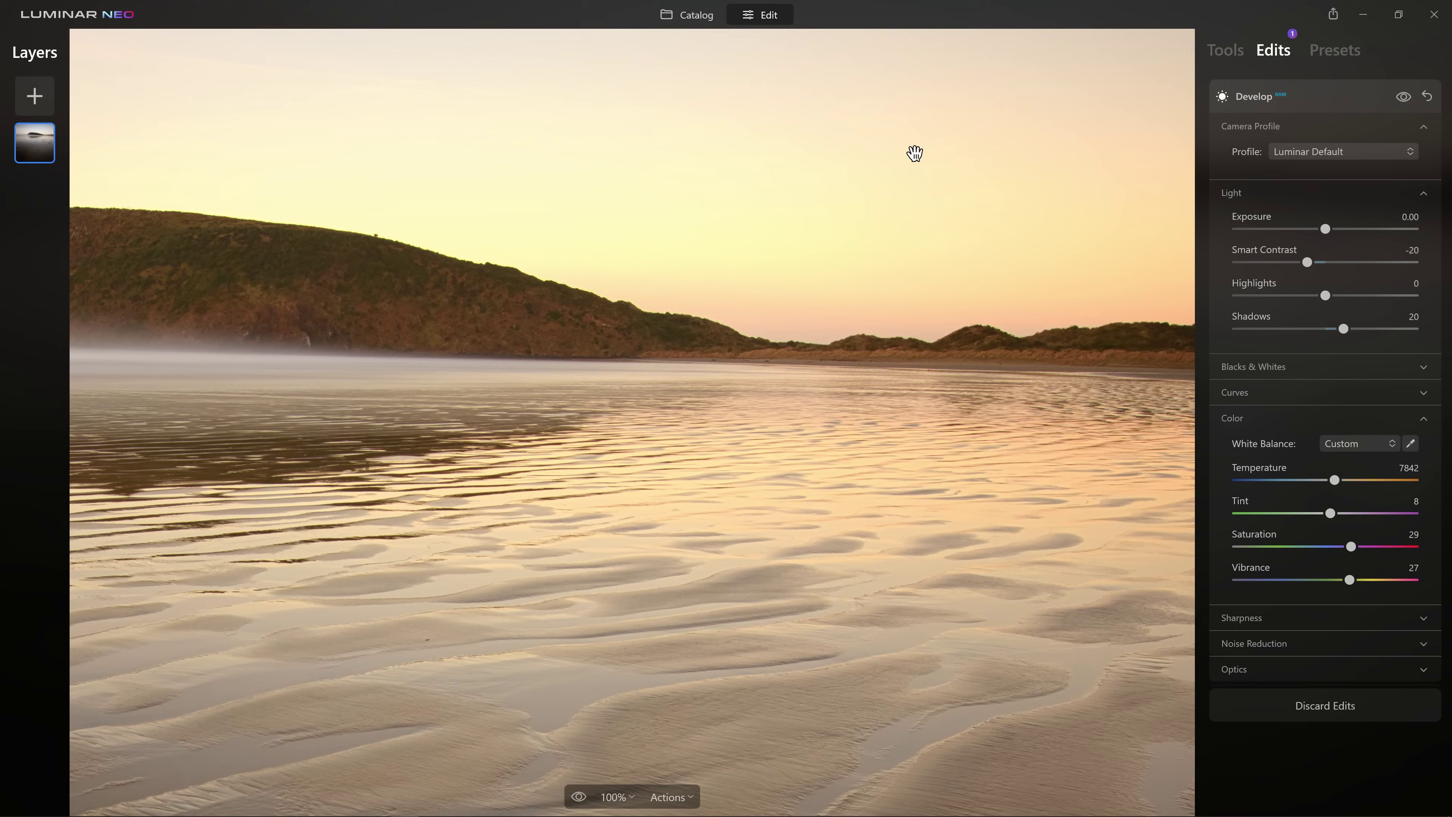
pyautogui.moveTo(915, 153); pyautogui.dragTo(897, 291)
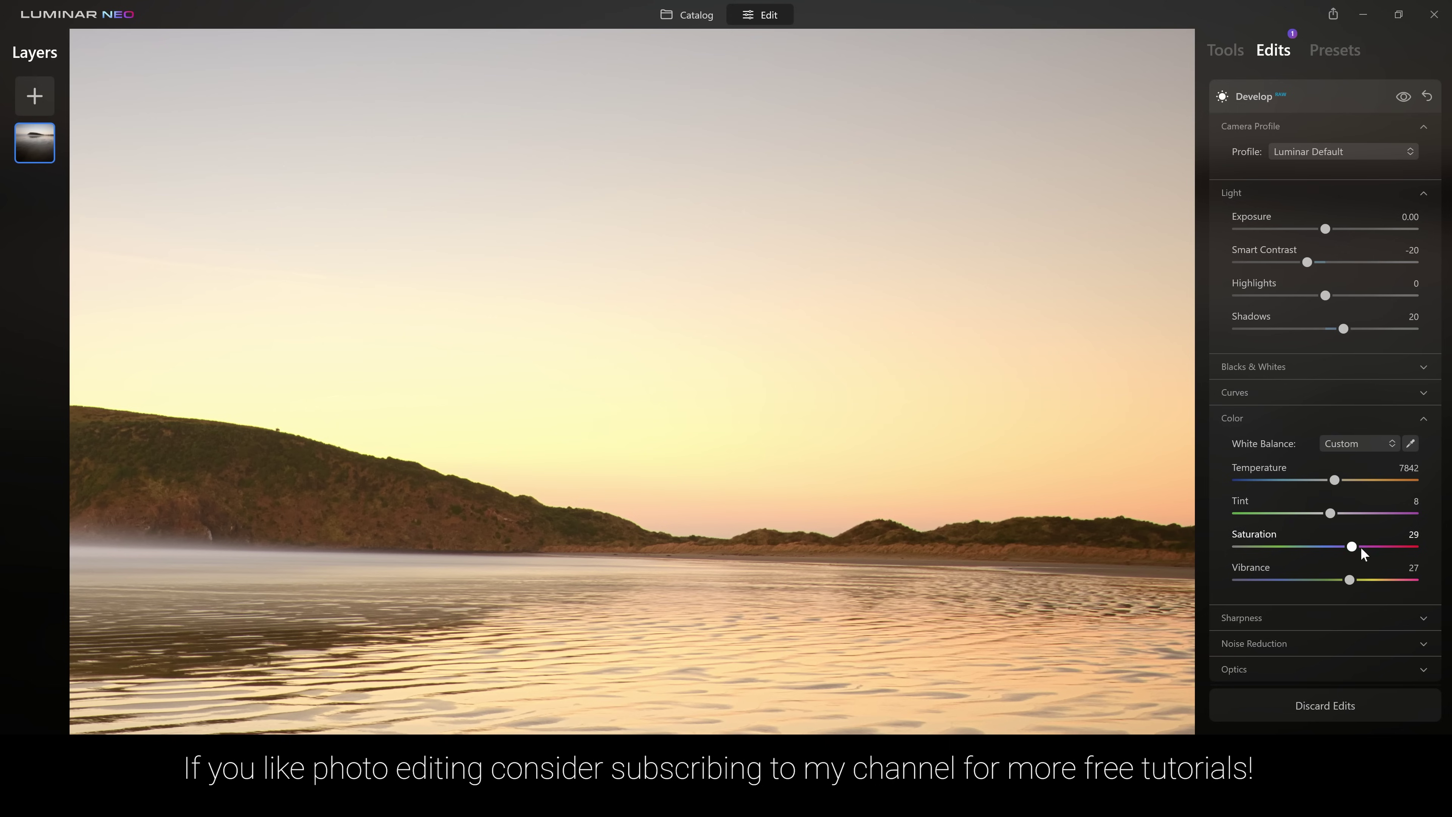
pyautogui.moveTo(1361, 547); pyautogui.dragTo(1419, 547)
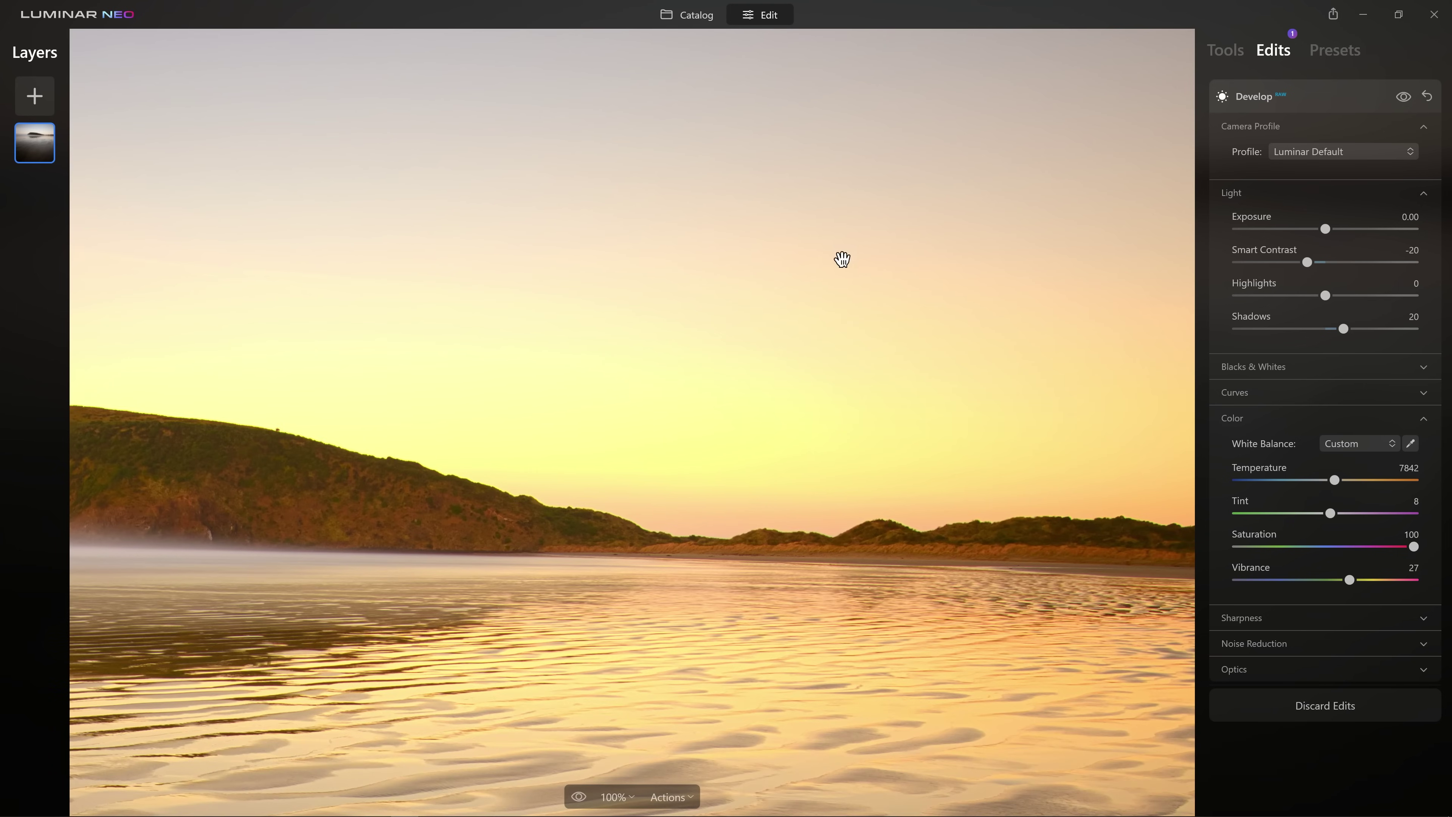
pyautogui.click(807, 241)
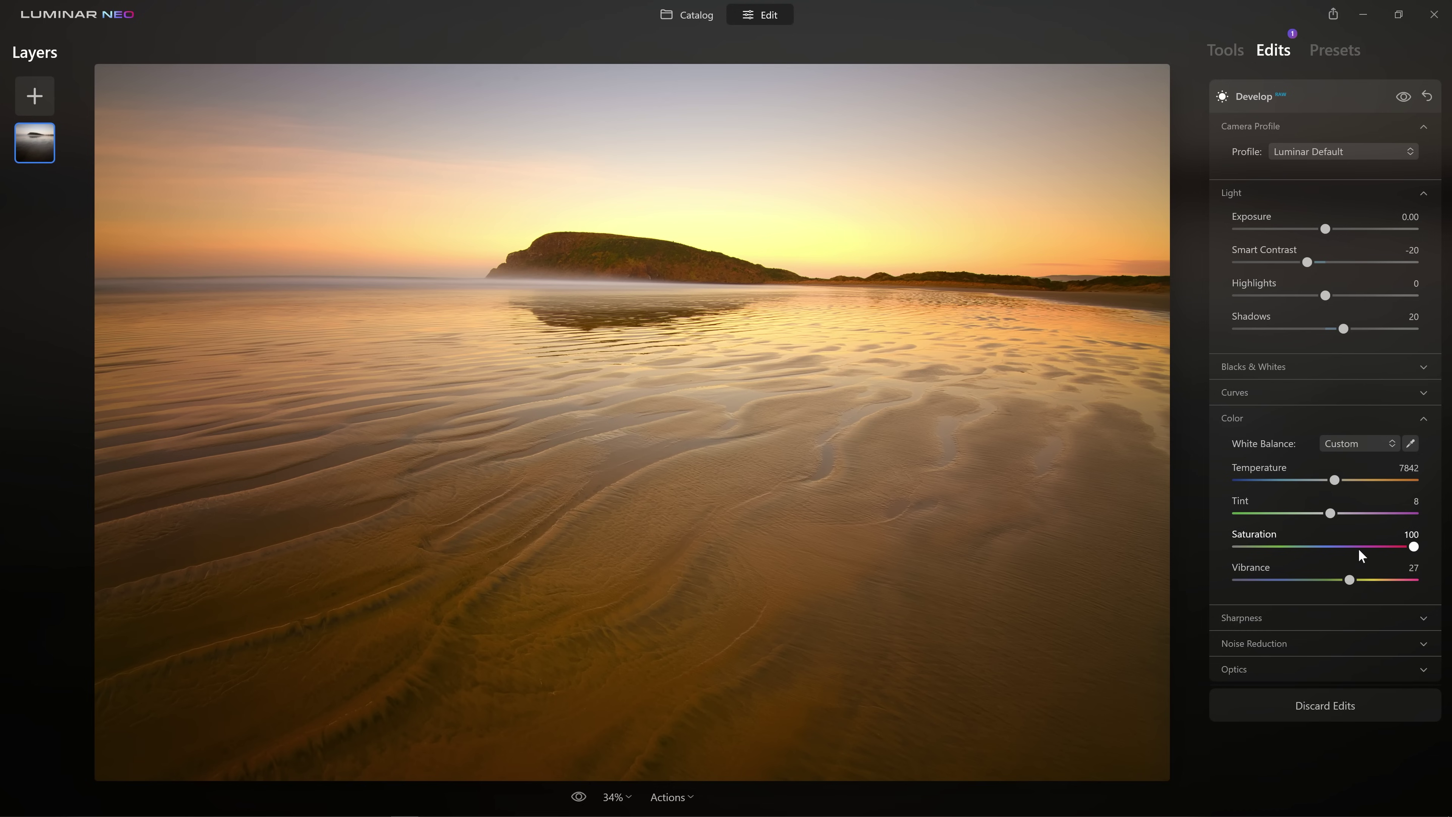
pyautogui.moveTo(1354, 546); pyautogui.dragTo(1337, 584)
pyautogui.moveTo(1338, 580); pyautogui.dragTo(1346, 580)
# - Set Sharpen to 54, expand Noise Reduction and Optics, and fit the photo at 34%
pyautogui.doubleClick(695, 266)
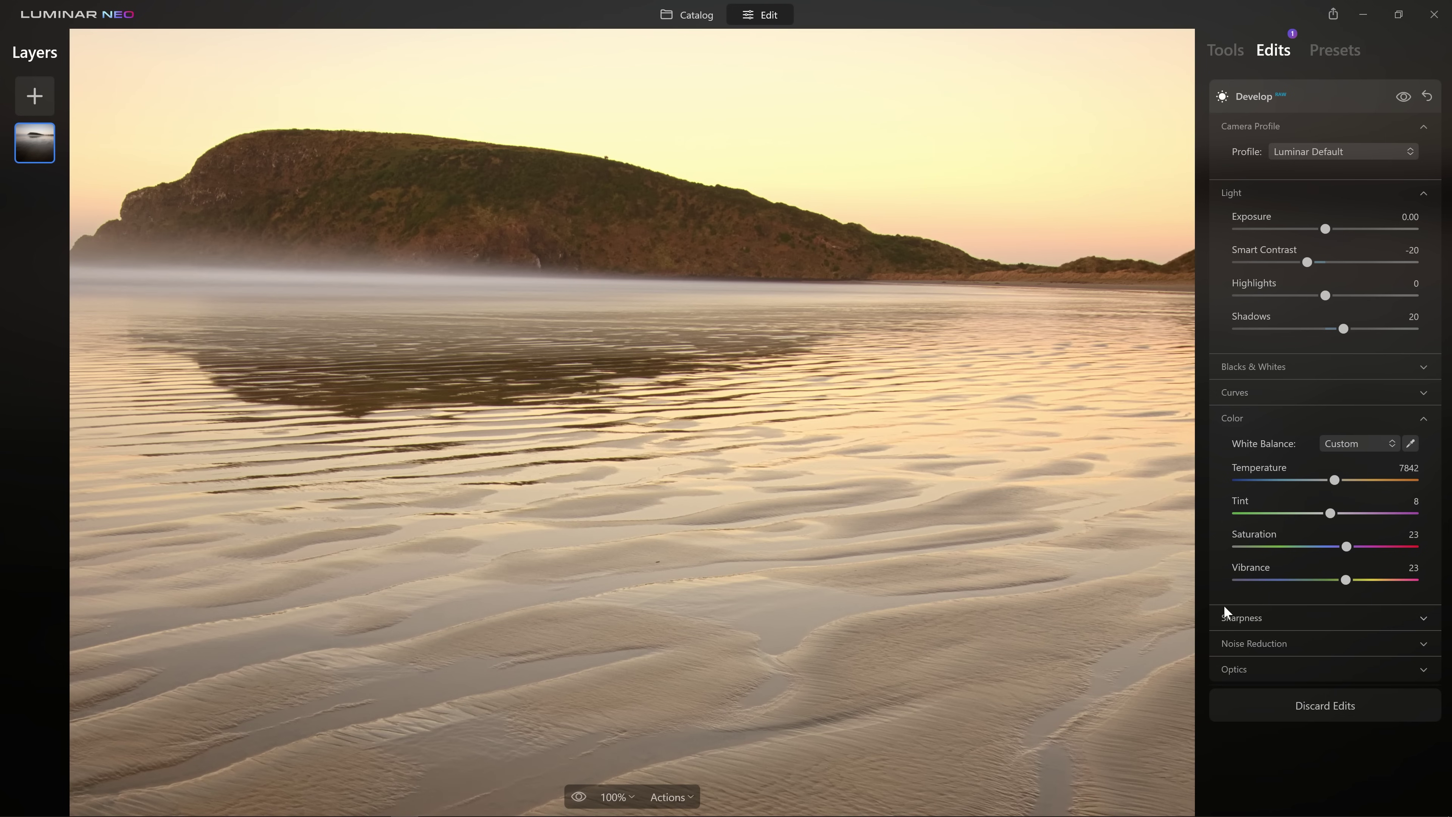
pyautogui.click(1237, 613)
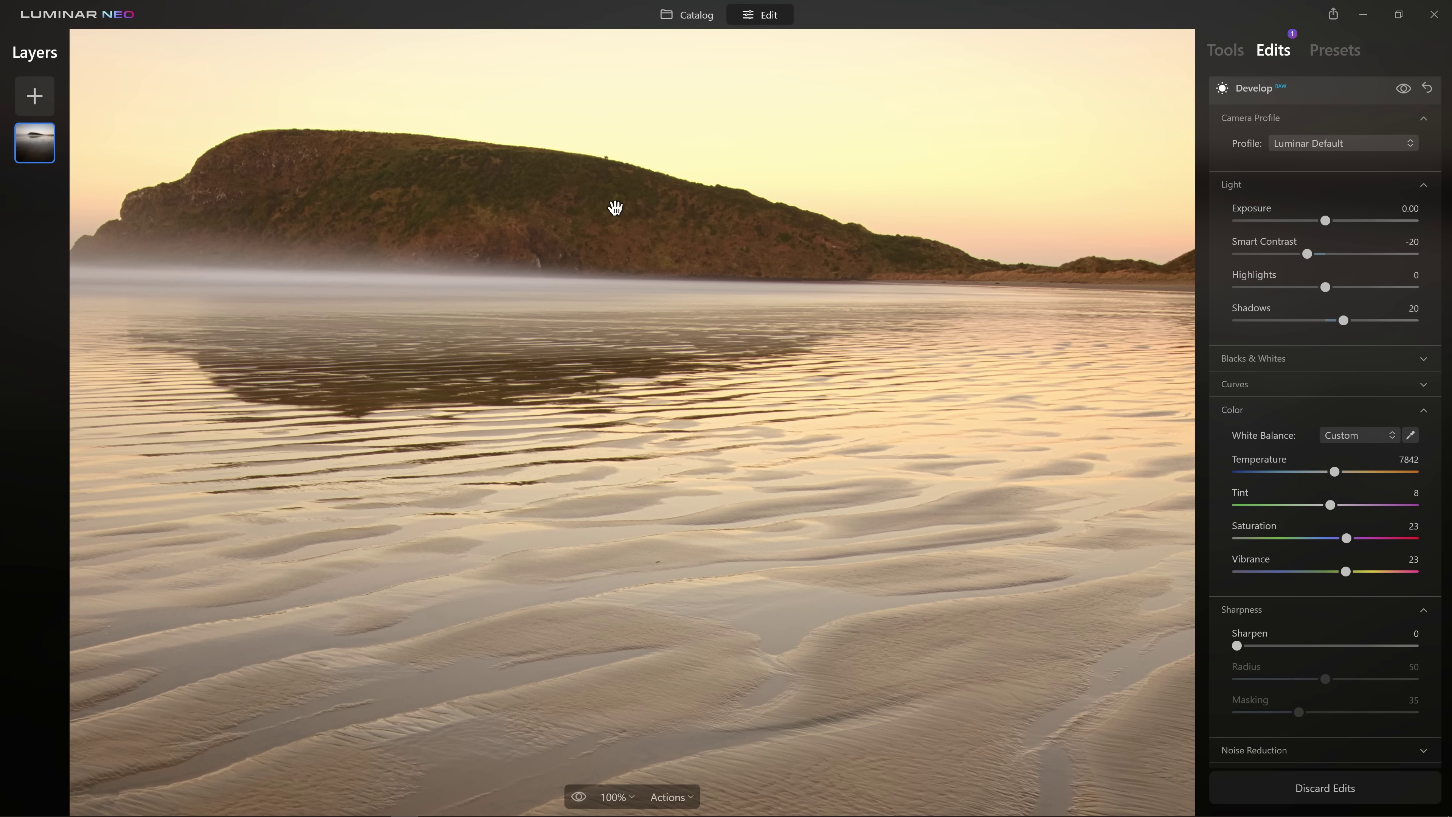
pyautogui.click(1332, 645)
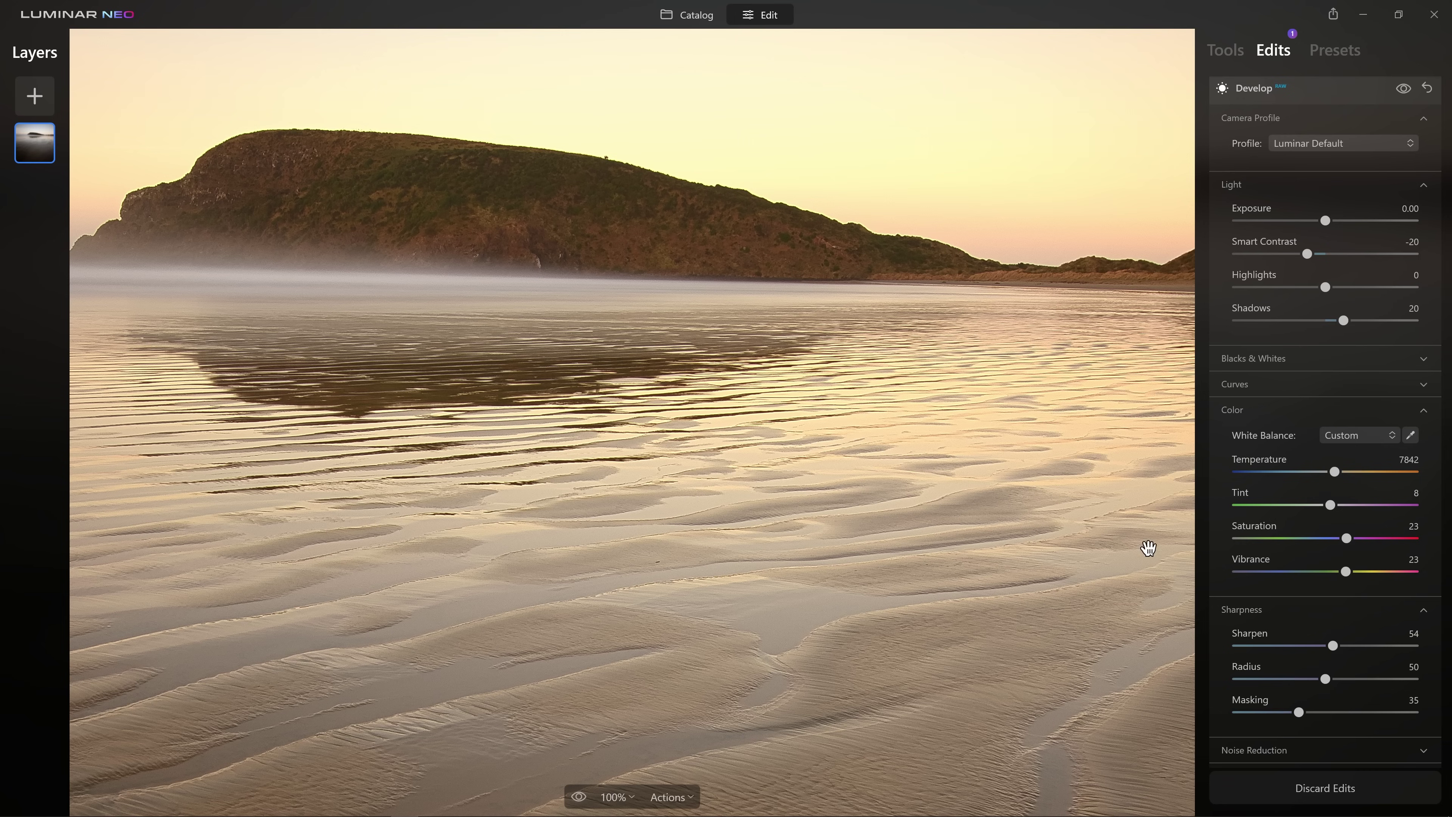
pyautogui.click(1283, 754)
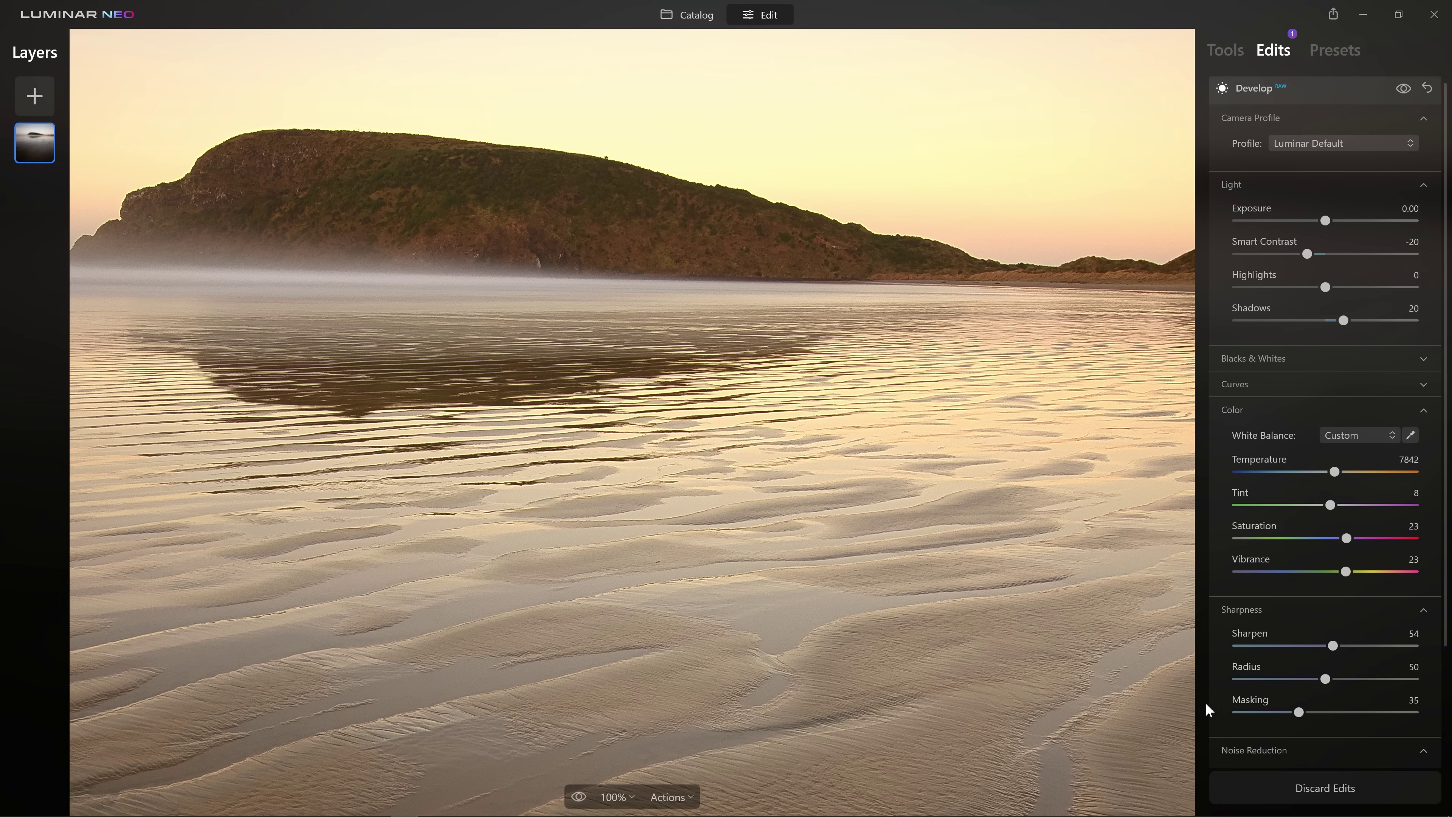
pyautogui.click(839, 390)
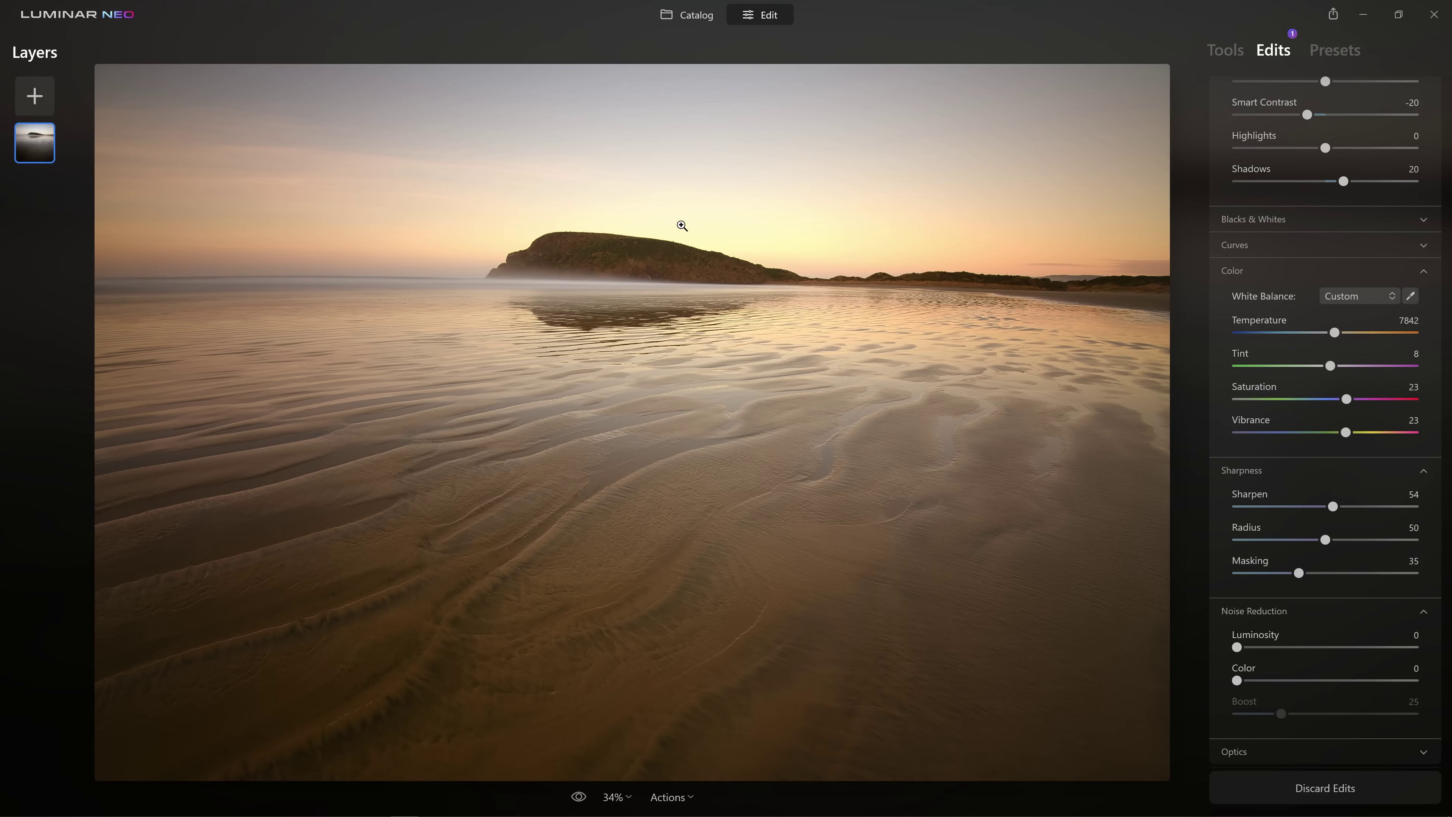
pyautogui.click(1261, 749)
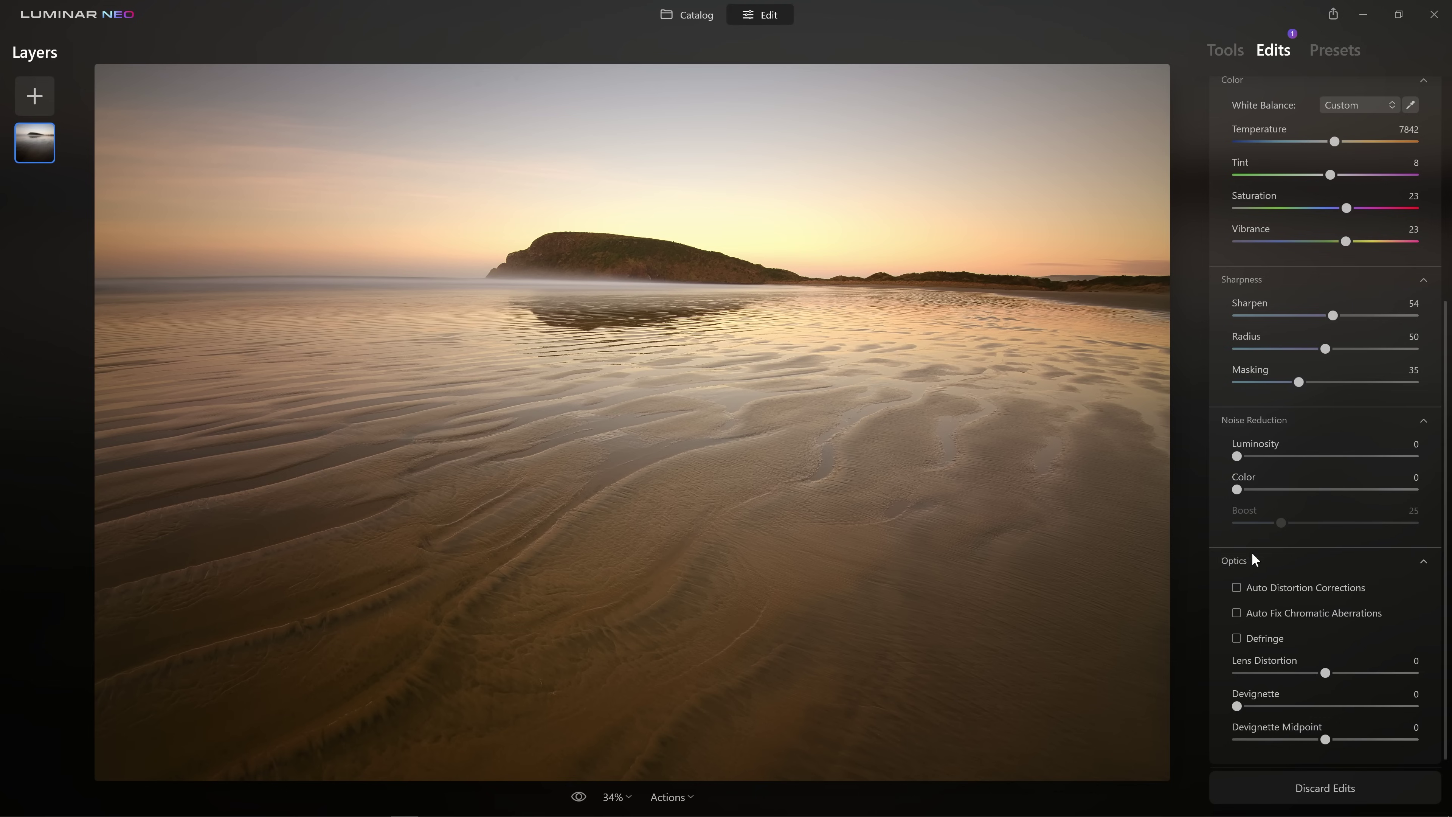
# - Enable Auto Fix Chromatic Aberrations, Defringe and Auto Distortion Corrections in Optics
pyautogui.click(1235, 614)
pyautogui.click(1236, 638)
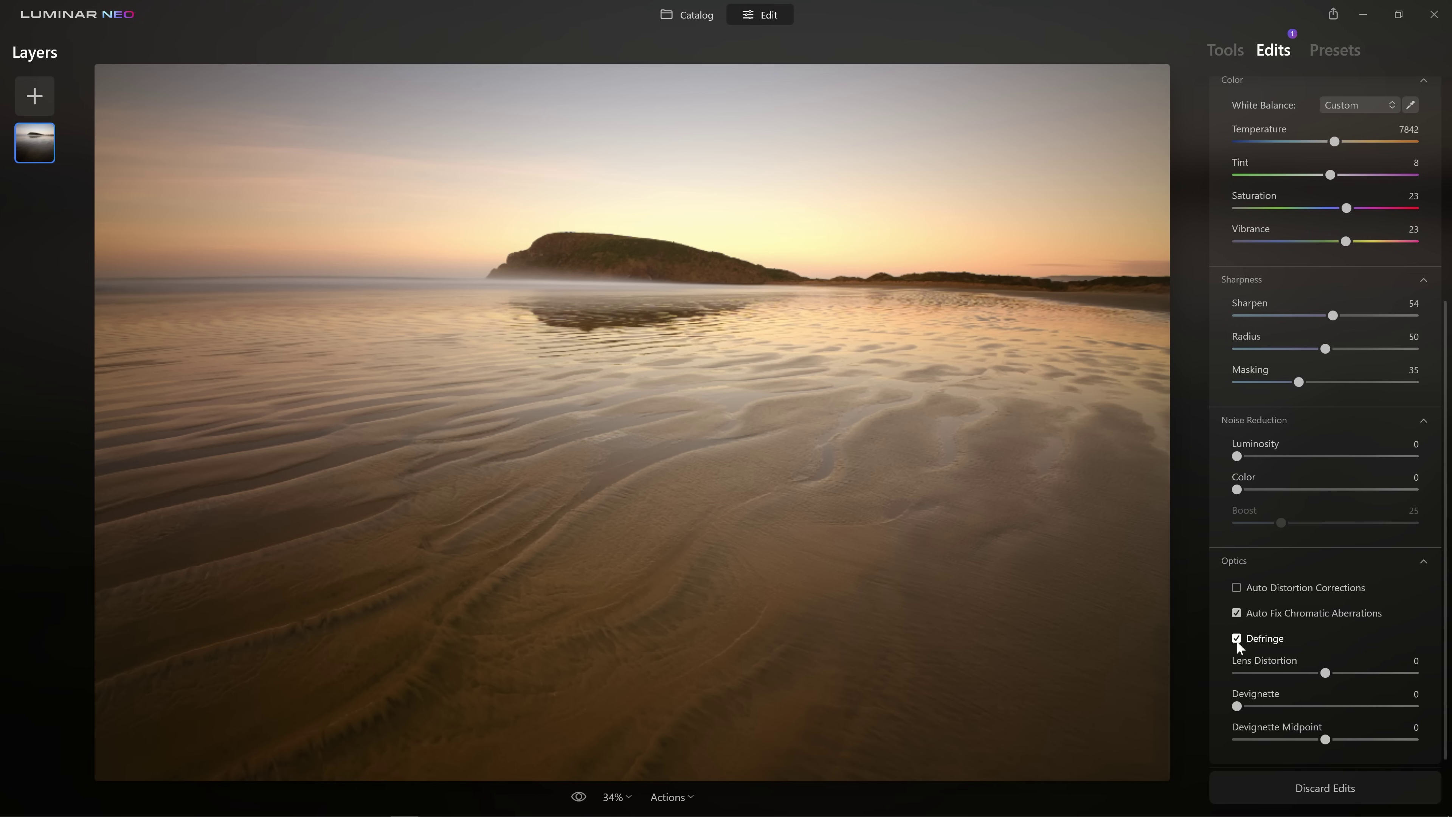
pyautogui.click(1236, 587)
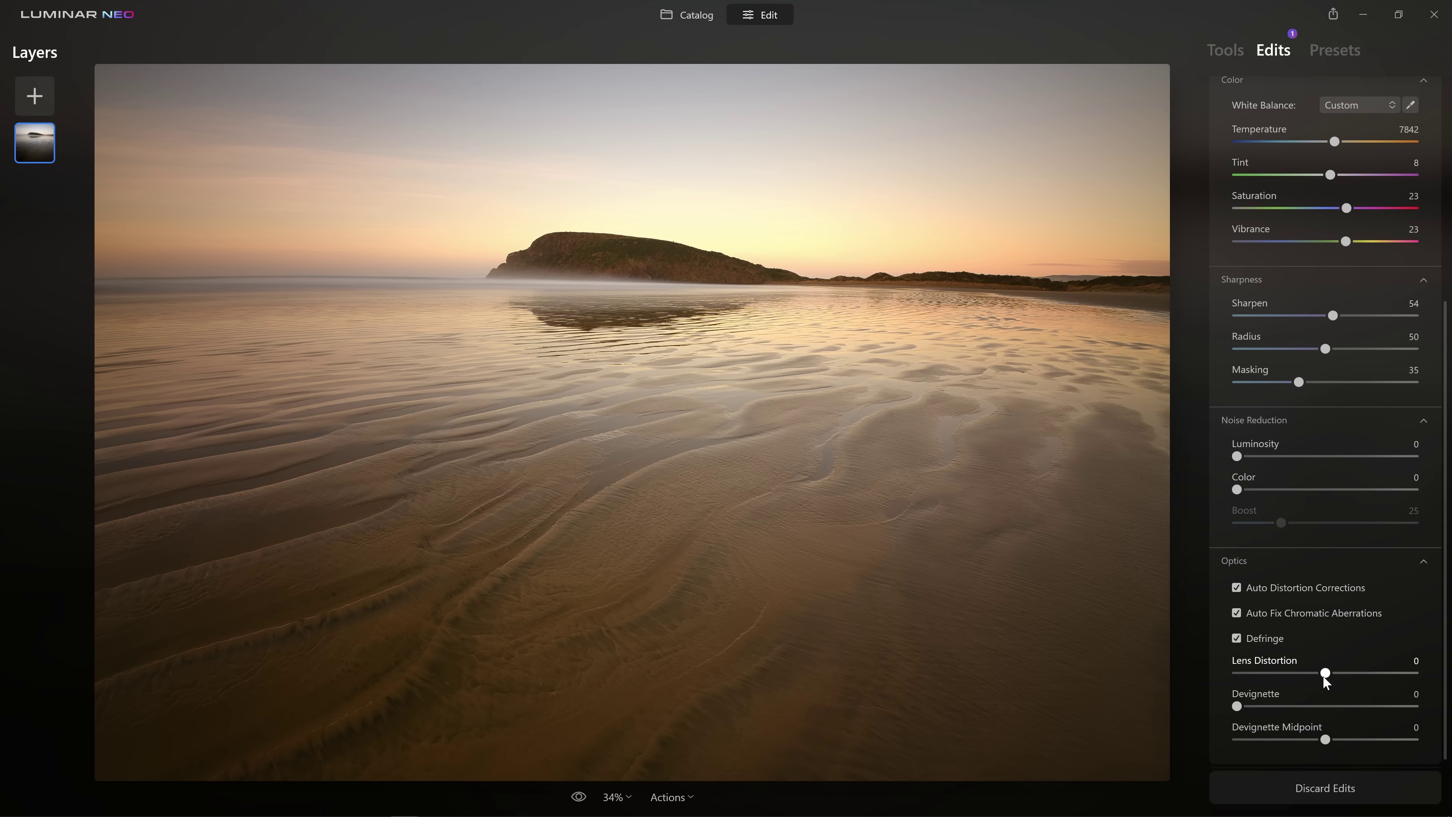
# - Set Lens Distortion to 43, reset Devignette to 0, and expand Blacks & Whites
pyautogui.moveTo(1324, 674)
pyautogui.mouseDown()
pyautogui.moveTo(1230, 675)
pyautogui.moveTo(1318, 677)
pyautogui.mouseUp()
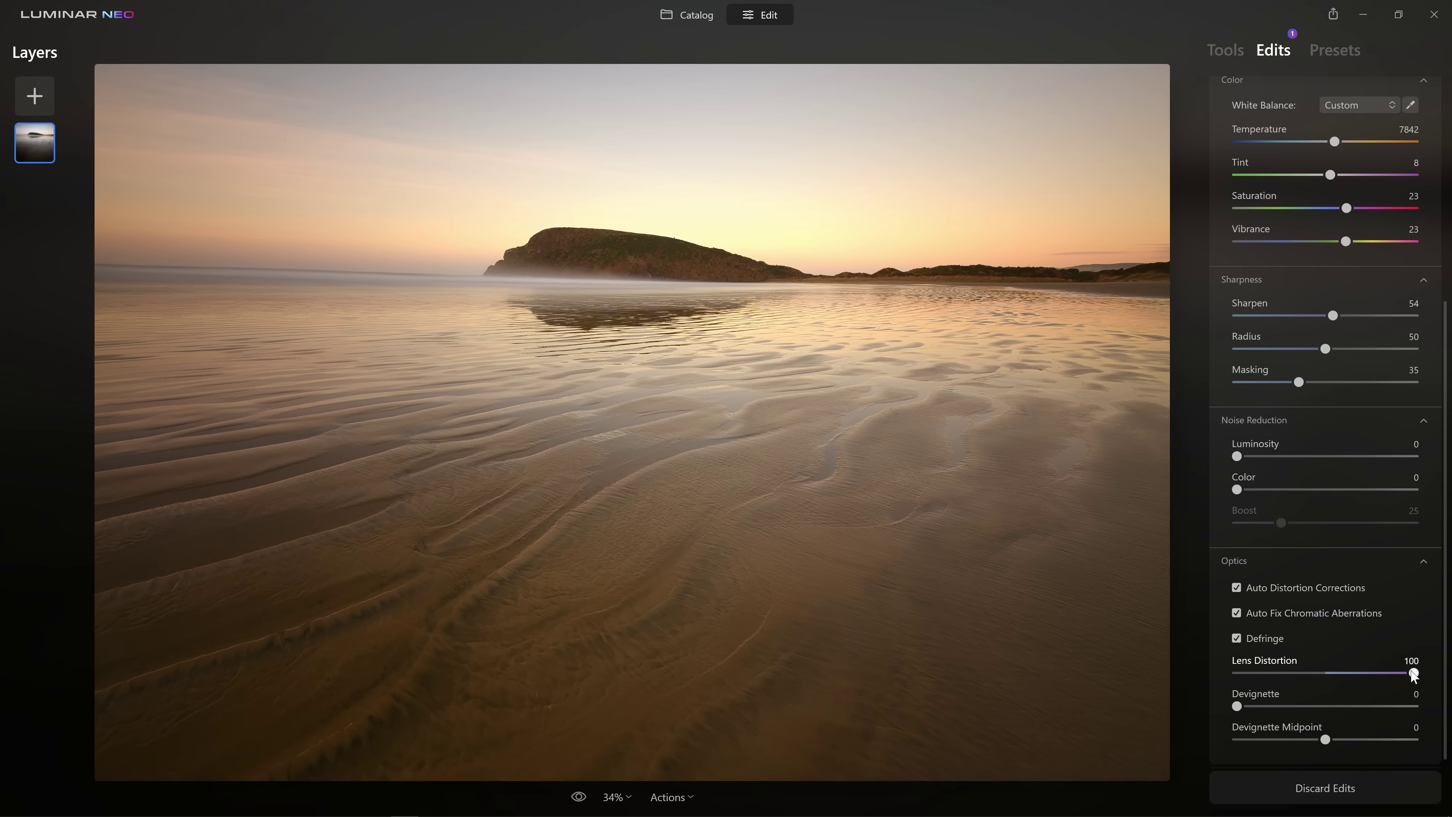
pyautogui.moveTo(1413, 675); pyautogui.dragTo(1363, 674)
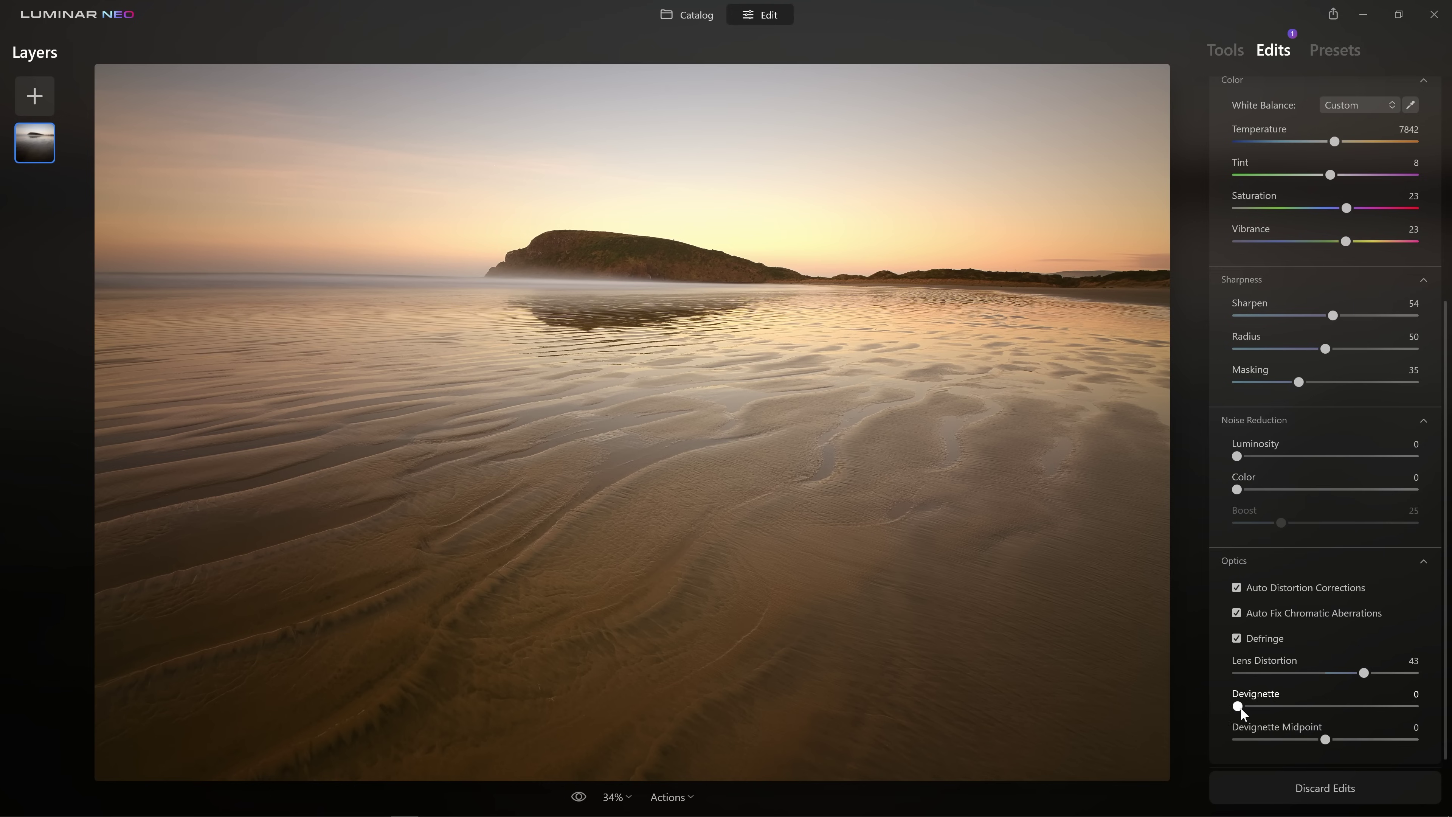
pyautogui.moveTo(1237, 706); pyautogui.dragTo(1416, 707)
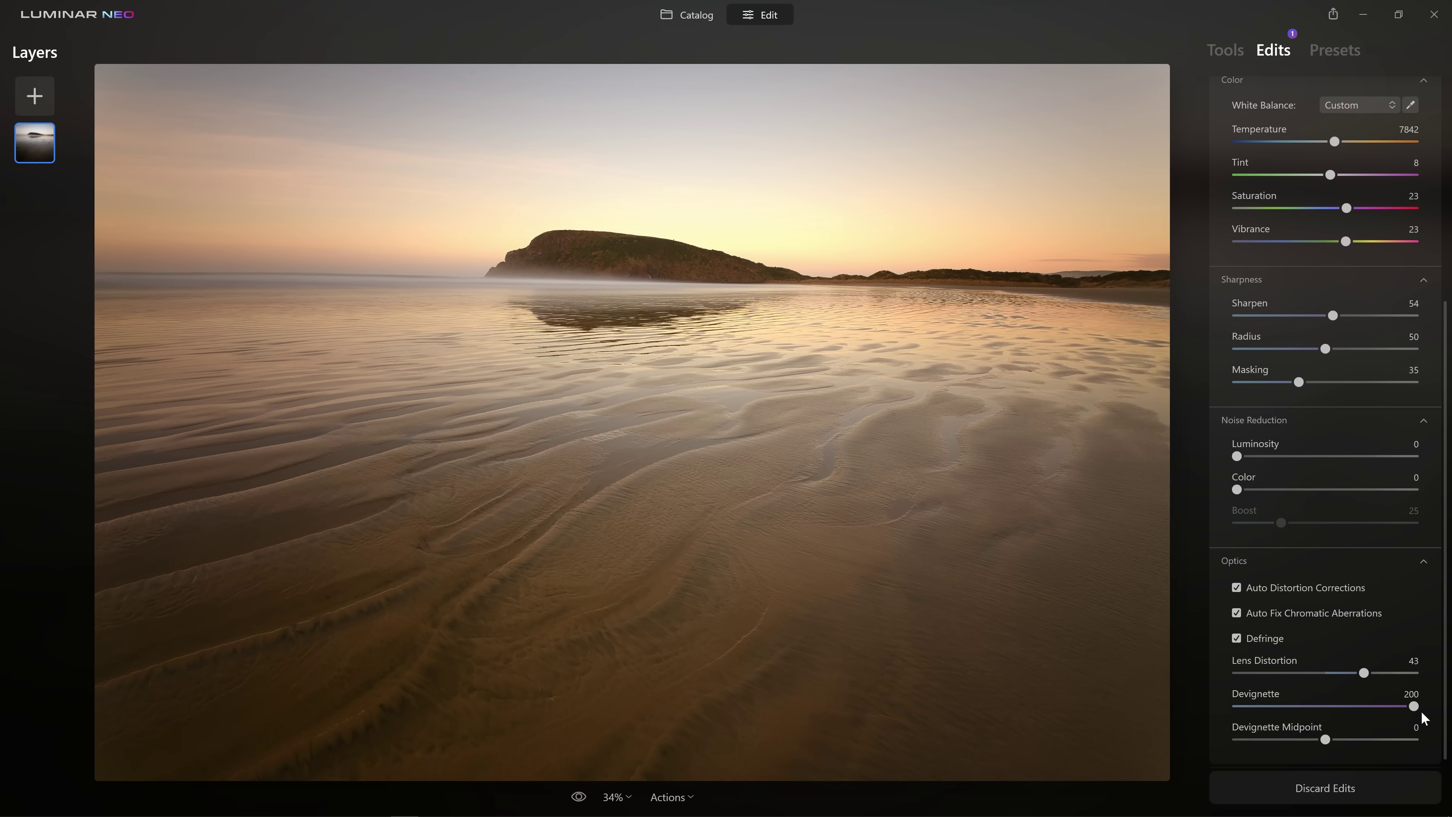
pyautogui.moveTo(1421, 710)
pyautogui.mouseDown()
pyautogui.moveTo(1195, 709)
pyautogui.moveTo(1431, 707)
pyautogui.mouseUp()
pyautogui.moveTo(1414, 707); pyautogui.dragTo(1360, 741)
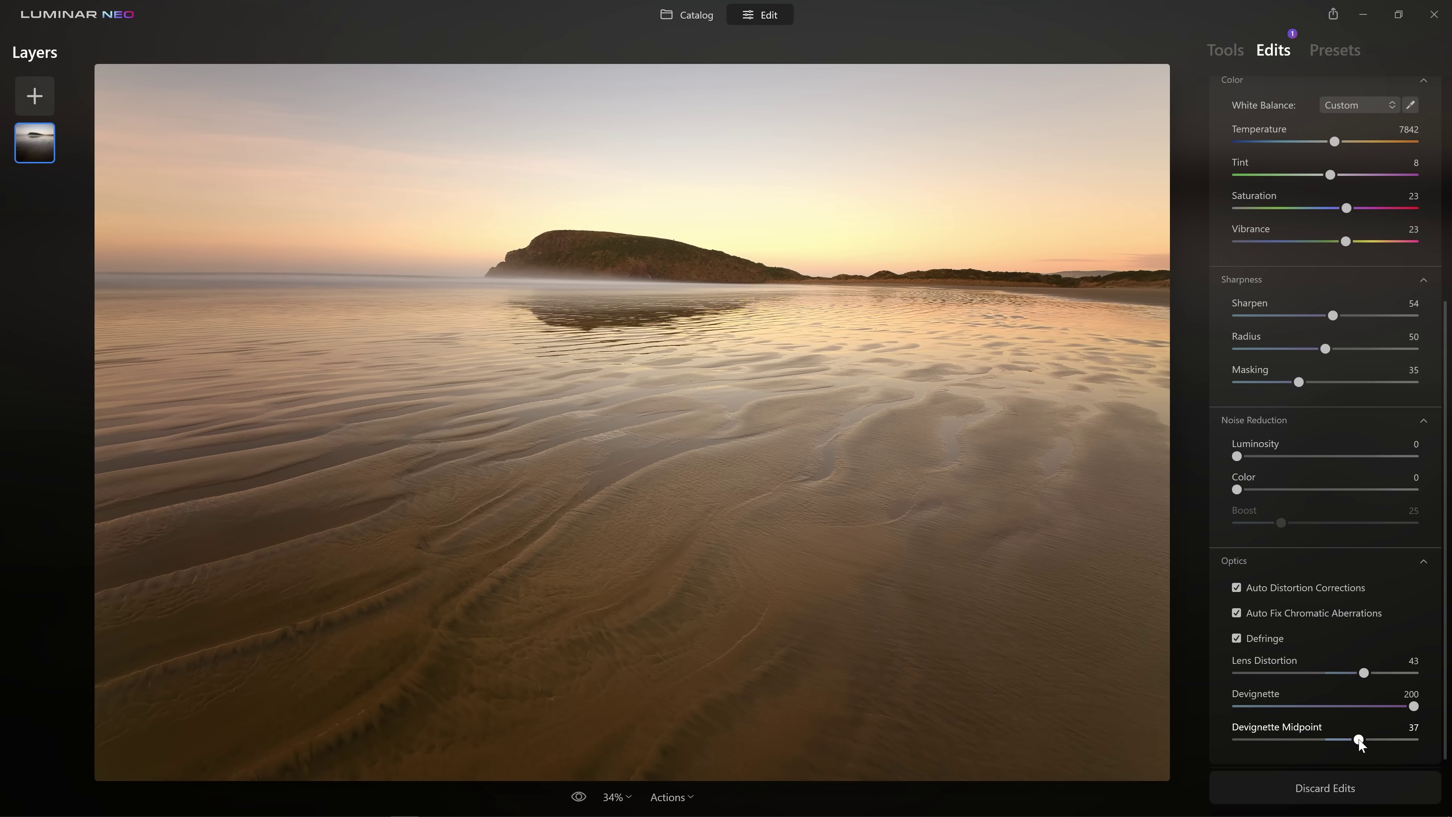
pyautogui.doubleClick(1413, 707)
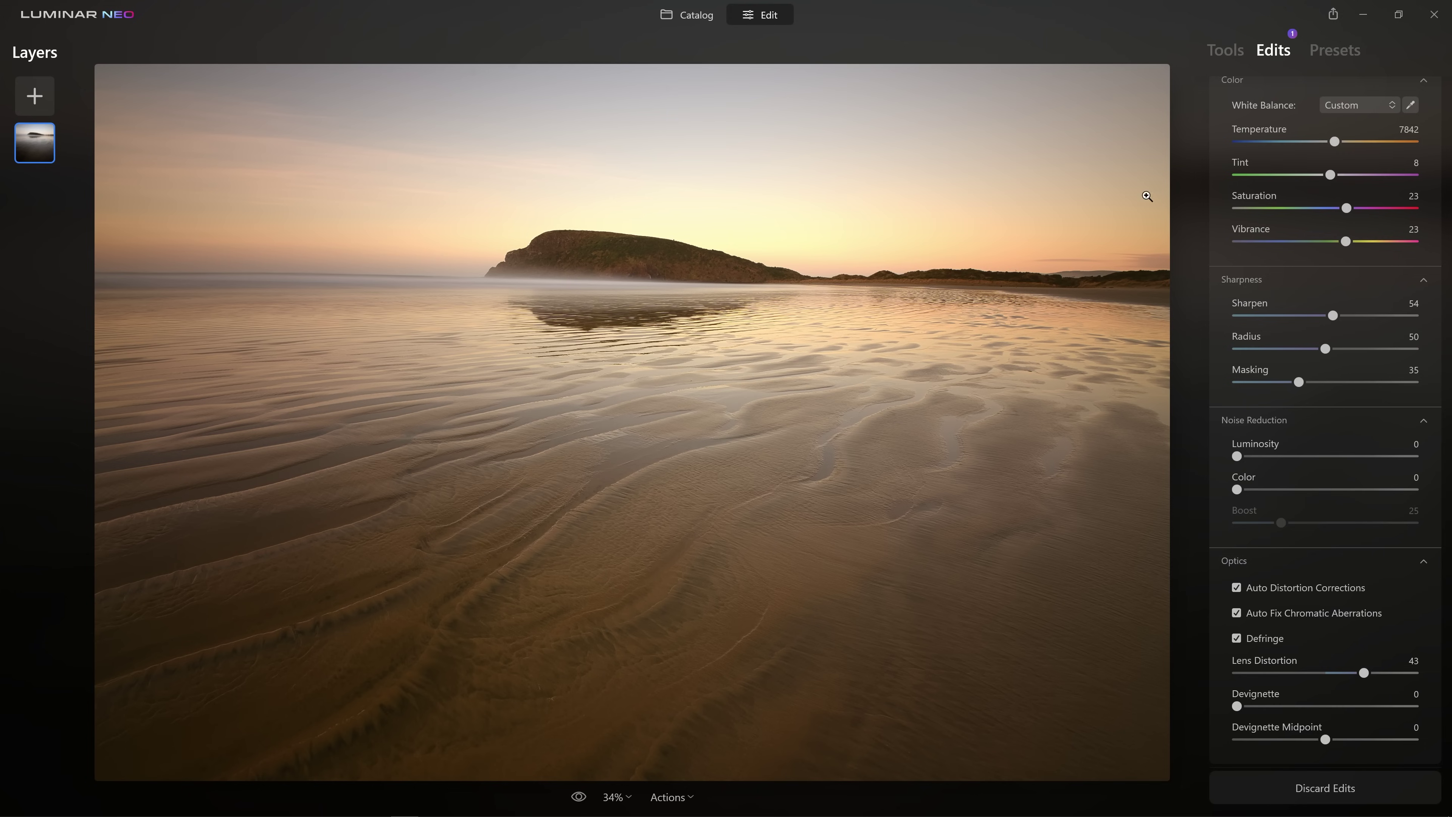
pyautogui.scroll(6, 1314, 530)
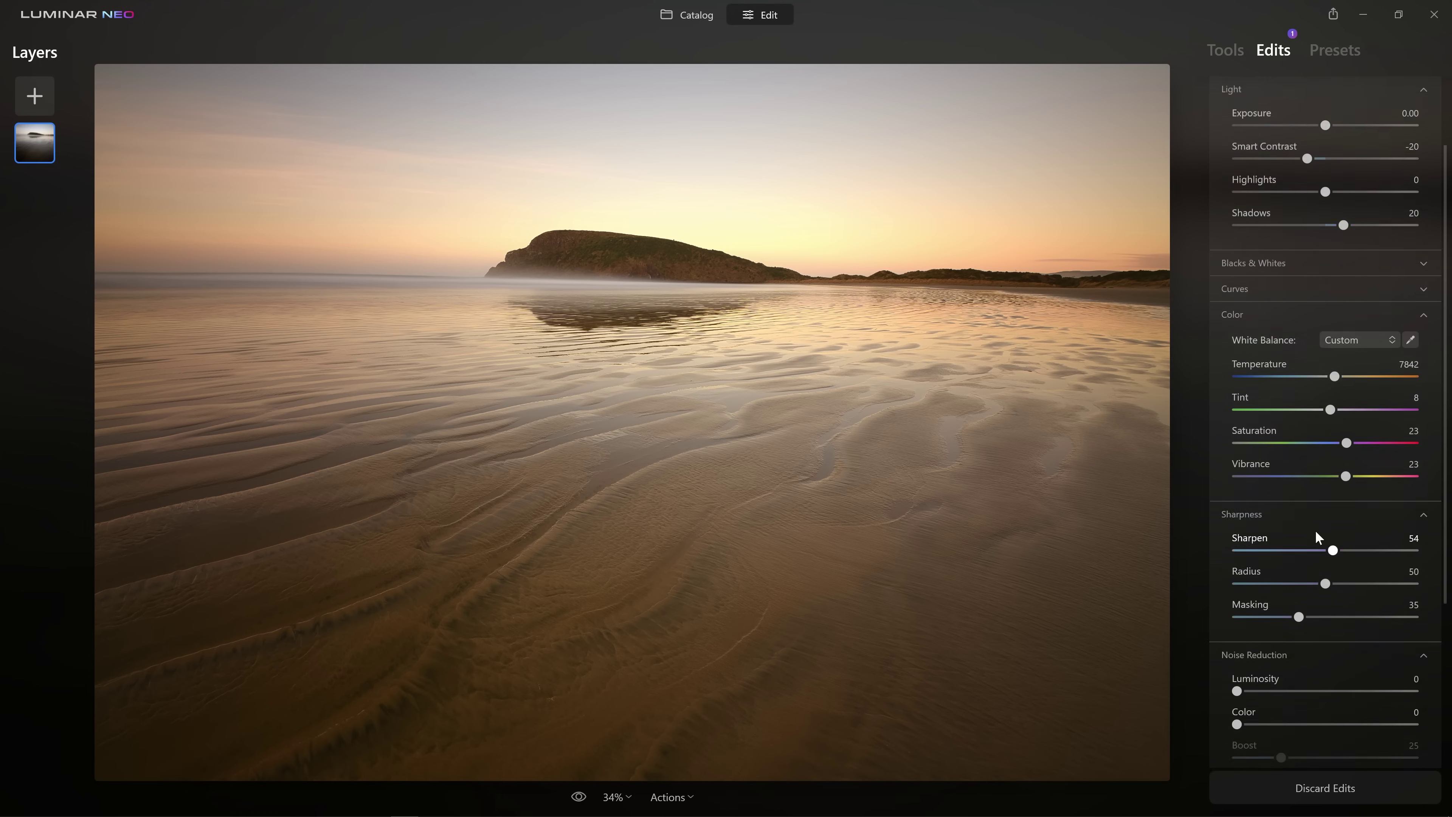
pyautogui.click(1258, 369)
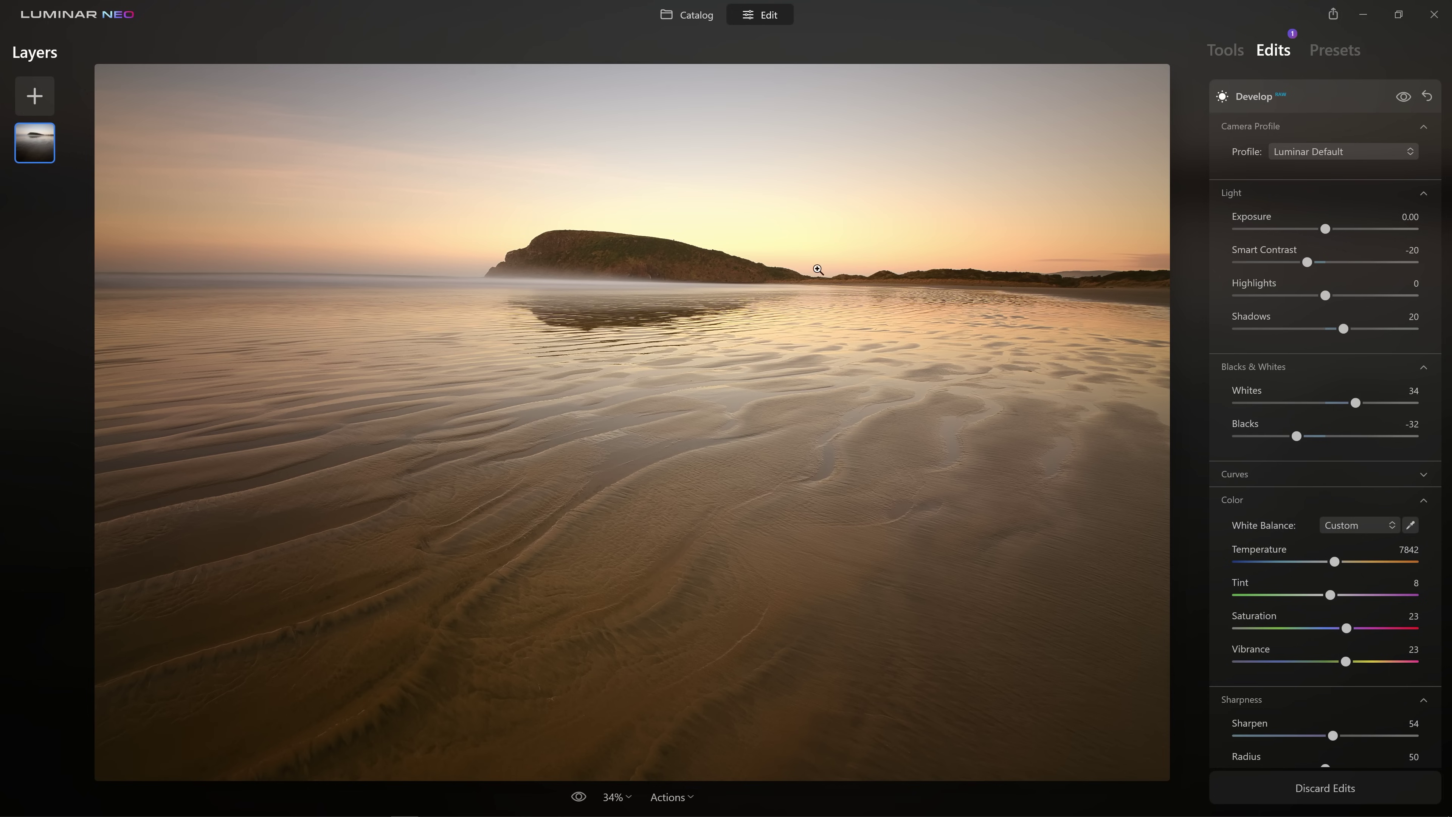
# - Set Whites to 19 and Temperature to 6928, and apply the Nikon D850 Camera Neutral profile
pyautogui.moveTo(1355, 403); pyautogui.dragTo(1343, 403)
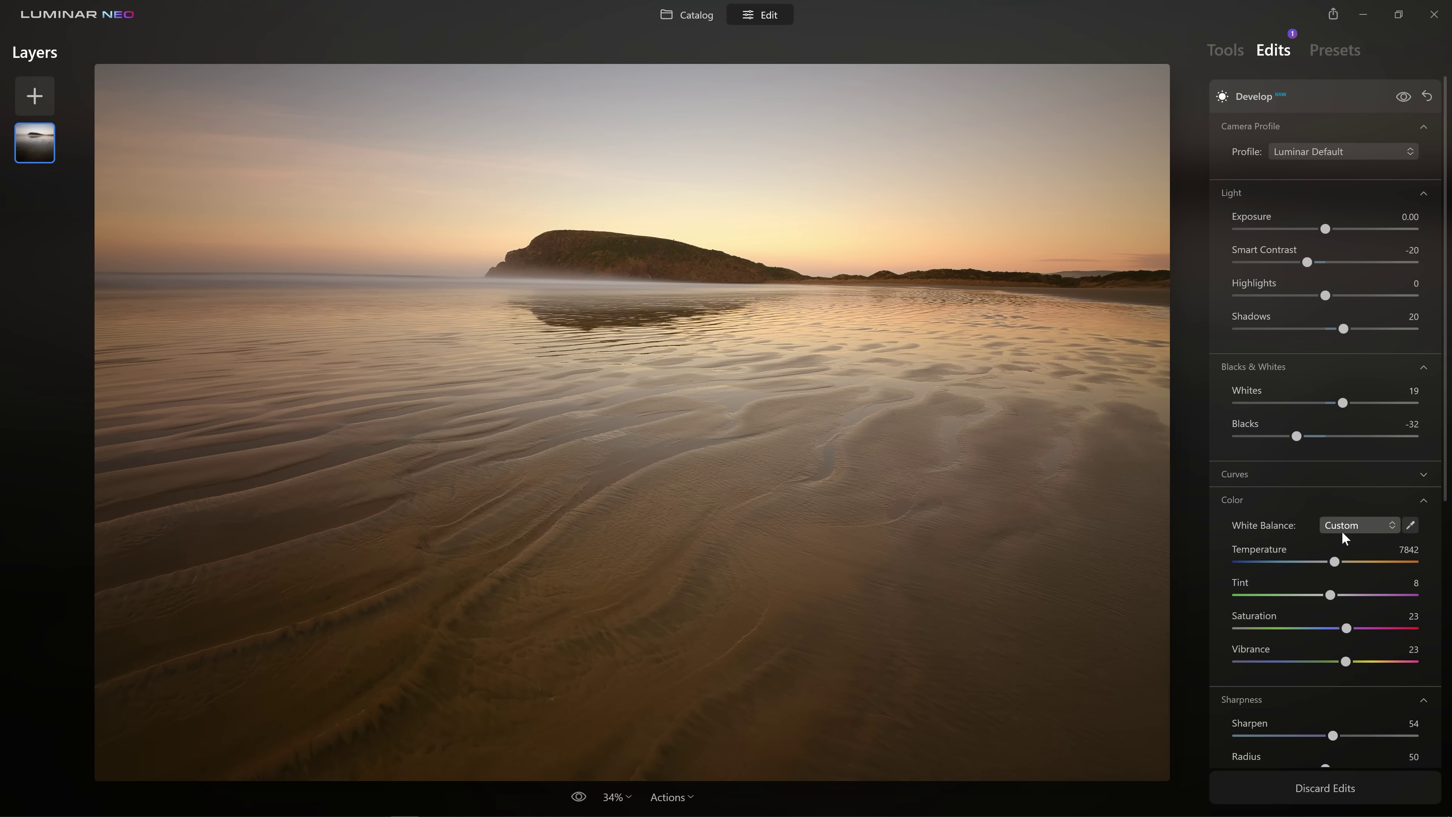
pyautogui.moveTo(1336, 562); pyautogui.dragTo(1330, 563)
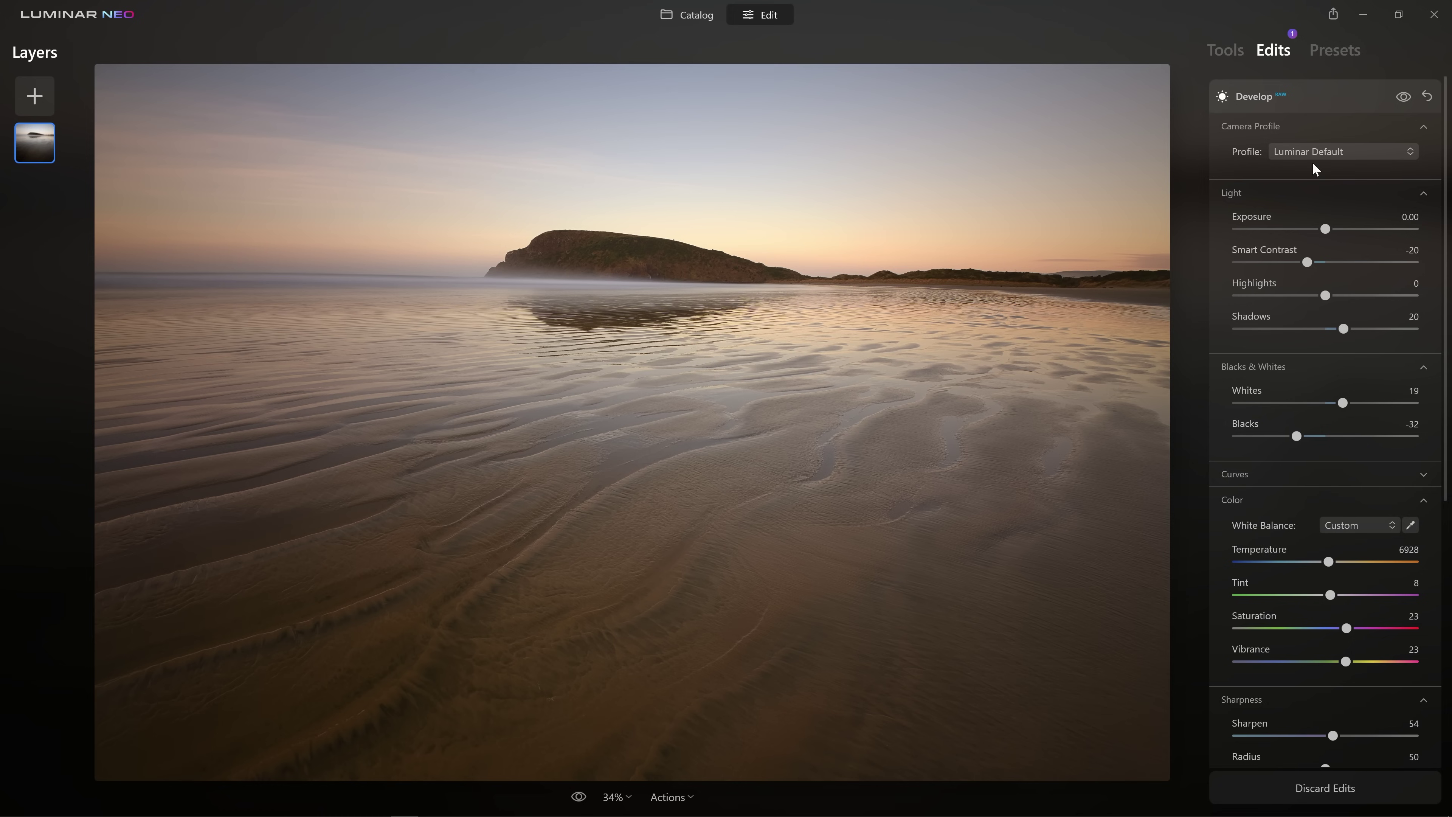
pyautogui.click(1311, 149)
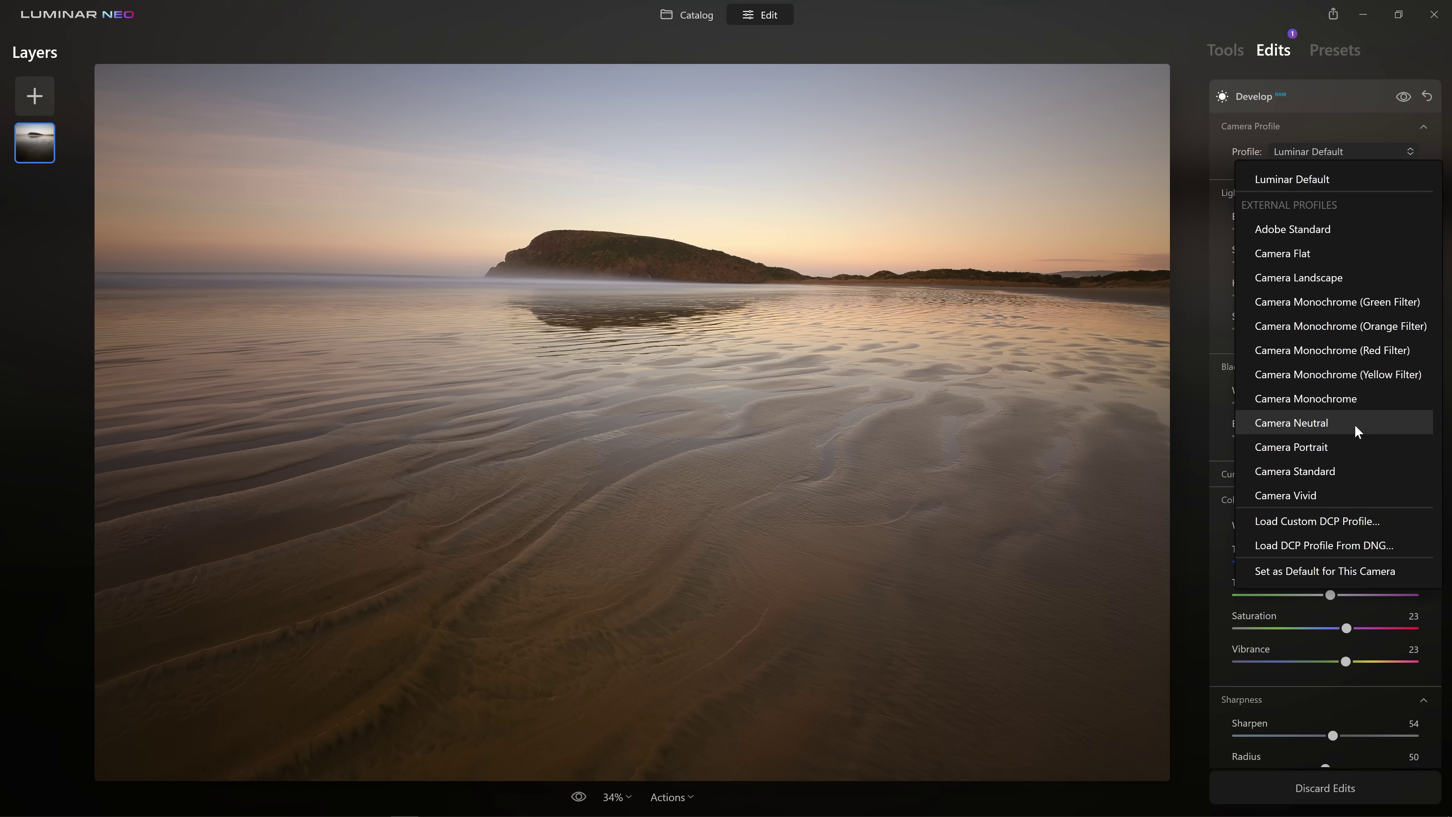
pyautogui.click(1335, 426)
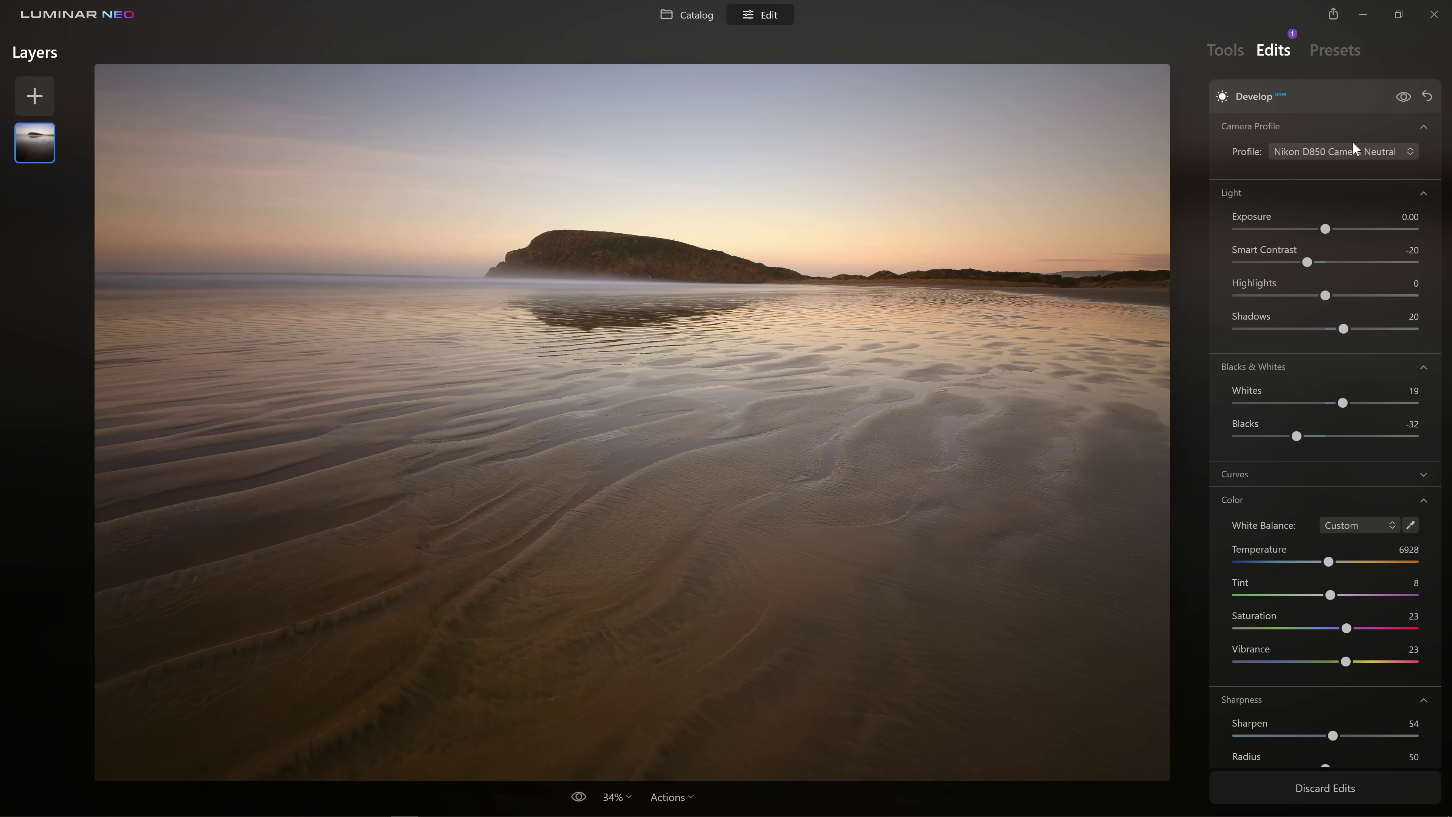
# - Toggle the Develop adjustments off and on to compare before and after
pyautogui.click(1403, 97)
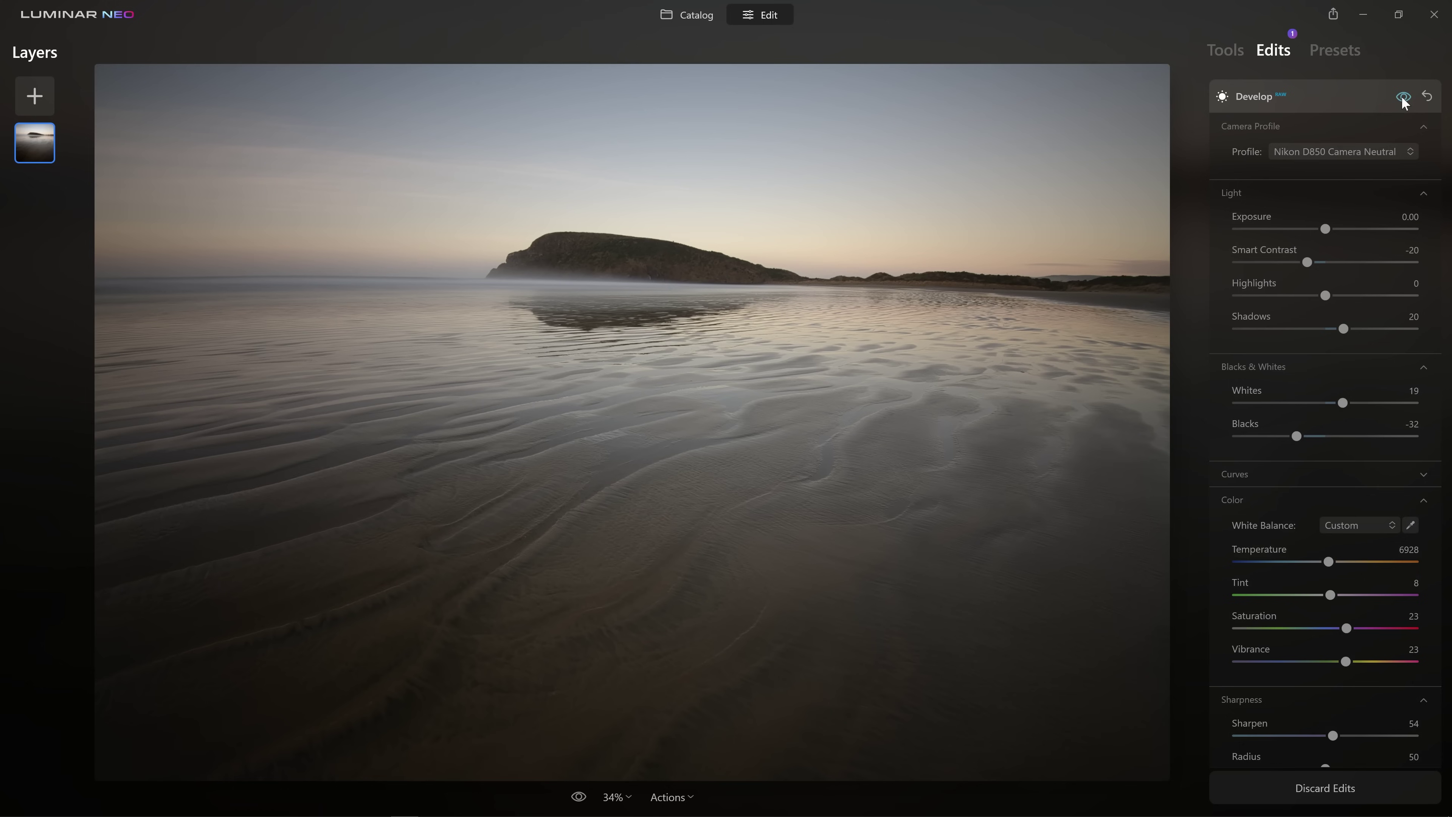
pyautogui.click(1403, 97)
pyautogui.click(1403, 97)
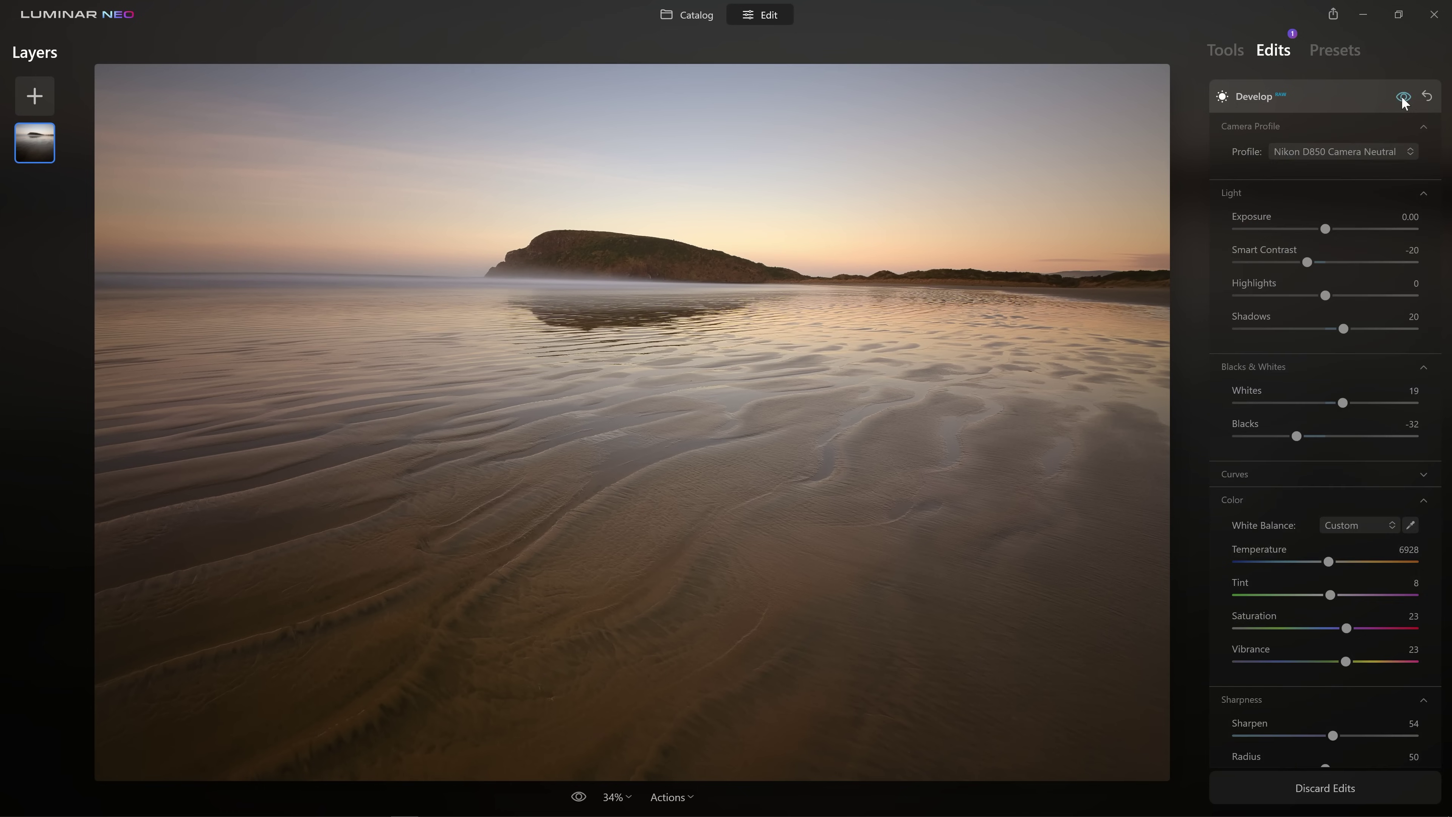
pyautogui.click(1403, 97)
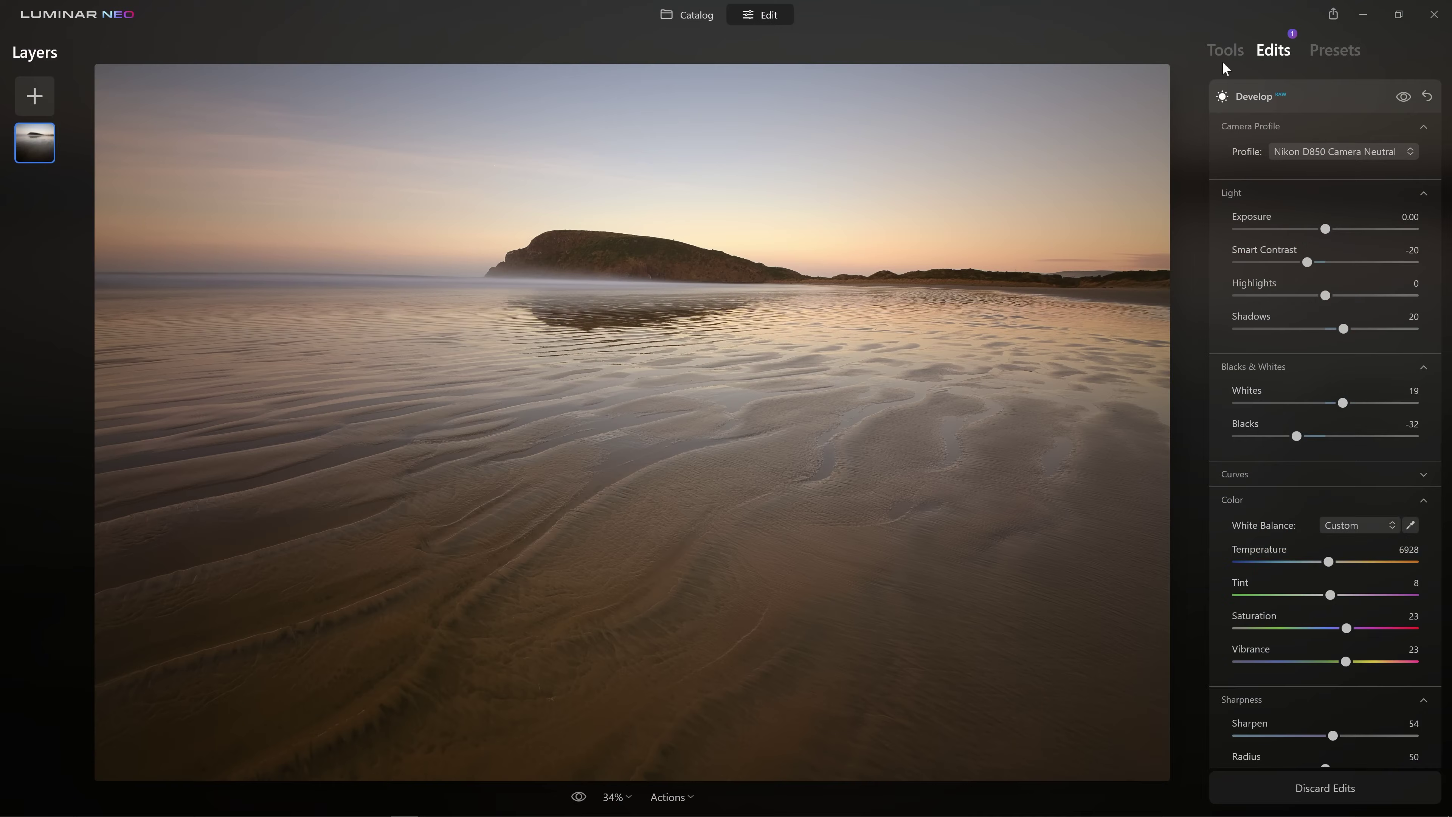
# - In the Tools list, set Enhance AI Accent to 45 and Sky Enhancer to 71
pyautogui.click(1223, 53)
pyautogui.scroll(5, 1252, 194)
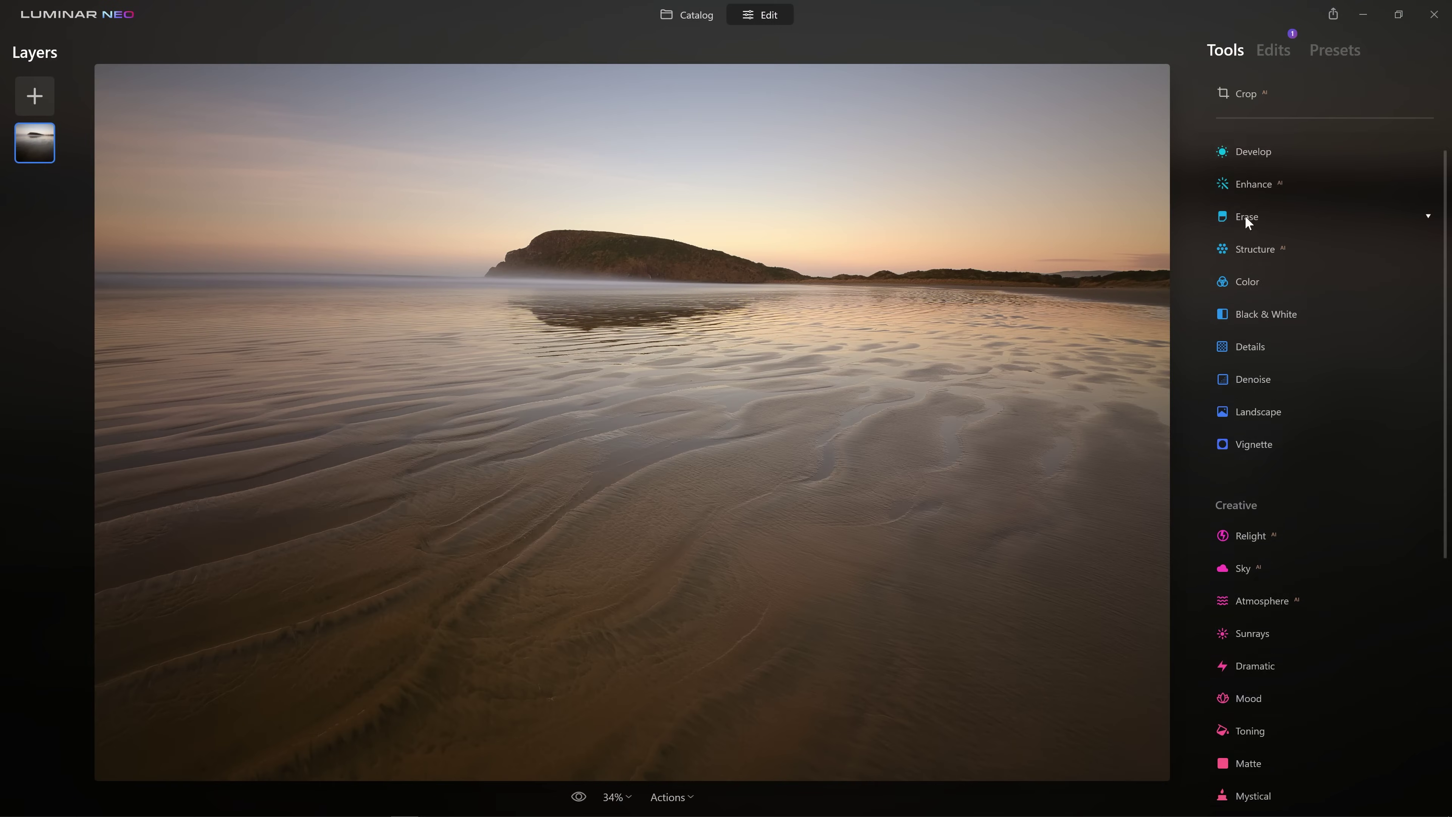
pyautogui.click(1270, 213)
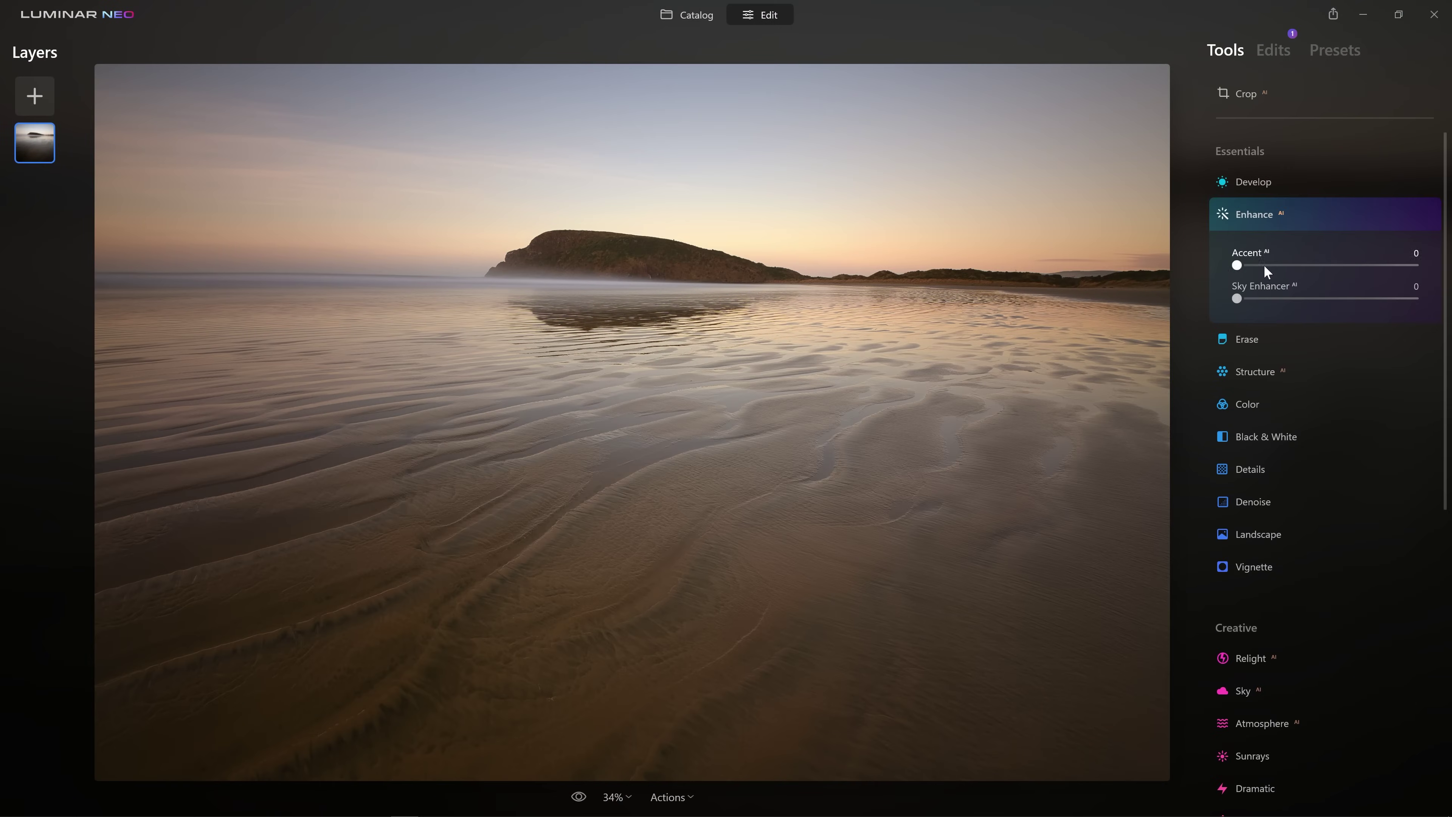
pyautogui.moveTo(1238, 267); pyautogui.dragTo(1305, 260)
pyautogui.click(1317, 266)
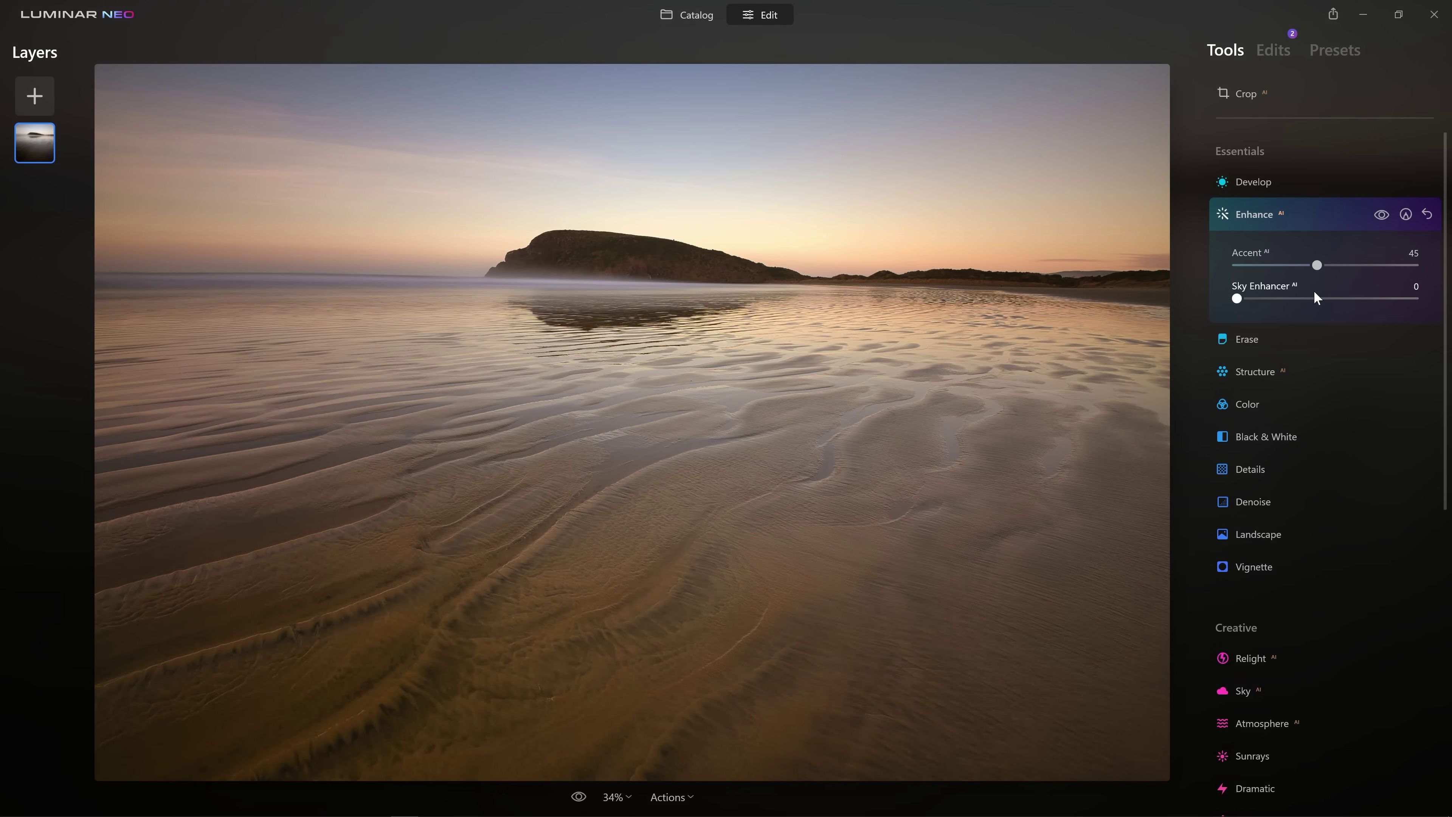
pyautogui.moveTo(1236, 298); pyautogui.dragTo(1282, 280)
# - Set Structure Amount to 46 and start a paint mask with brush size 304, strength 37
pyautogui.click(1266, 380)
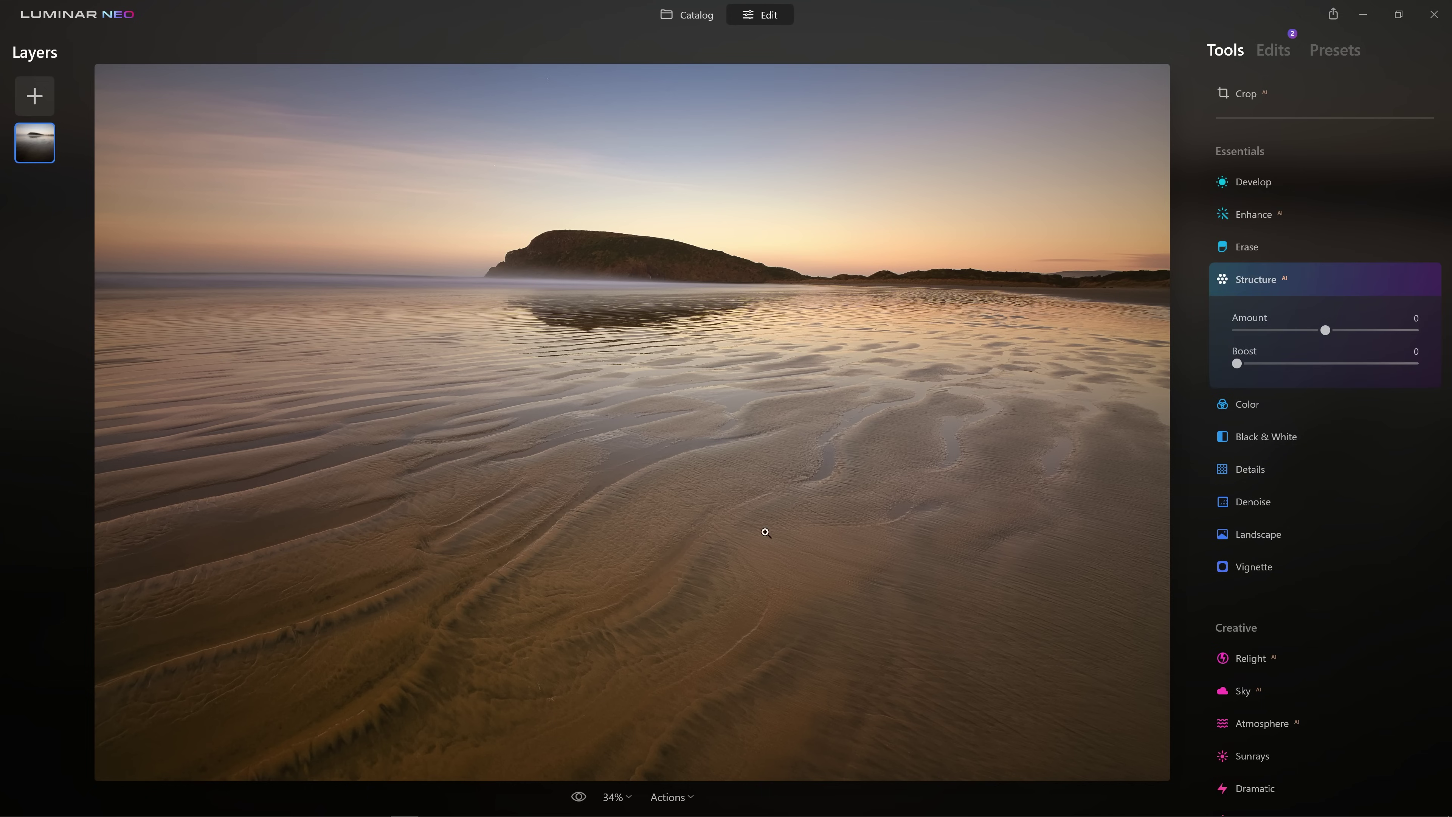
pyautogui.moveTo(1326, 330); pyautogui.dragTo(1401, 332)
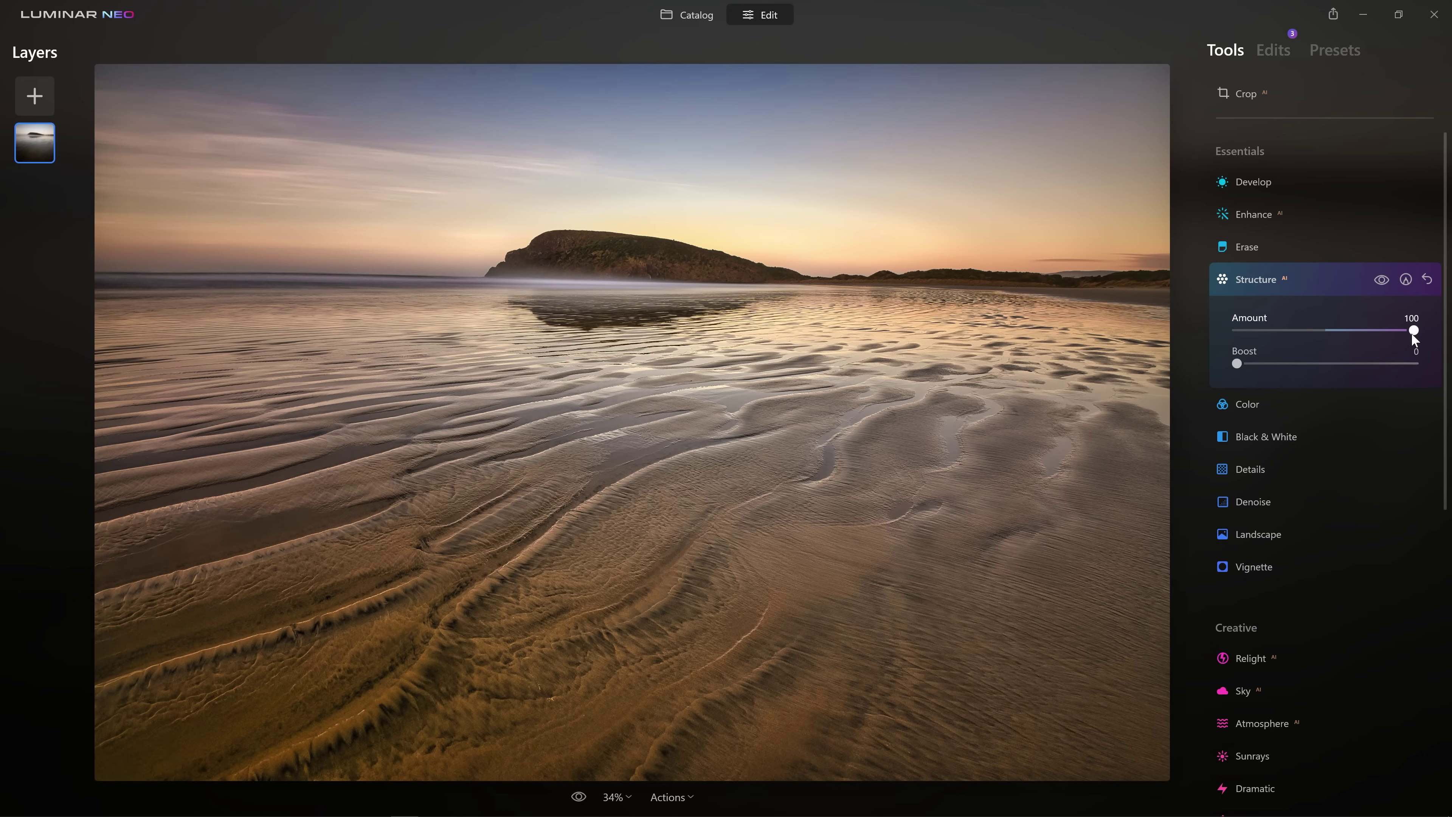
pyautogui.moveTo(1412, 333); pyautogui.dragTo(1365, 335)
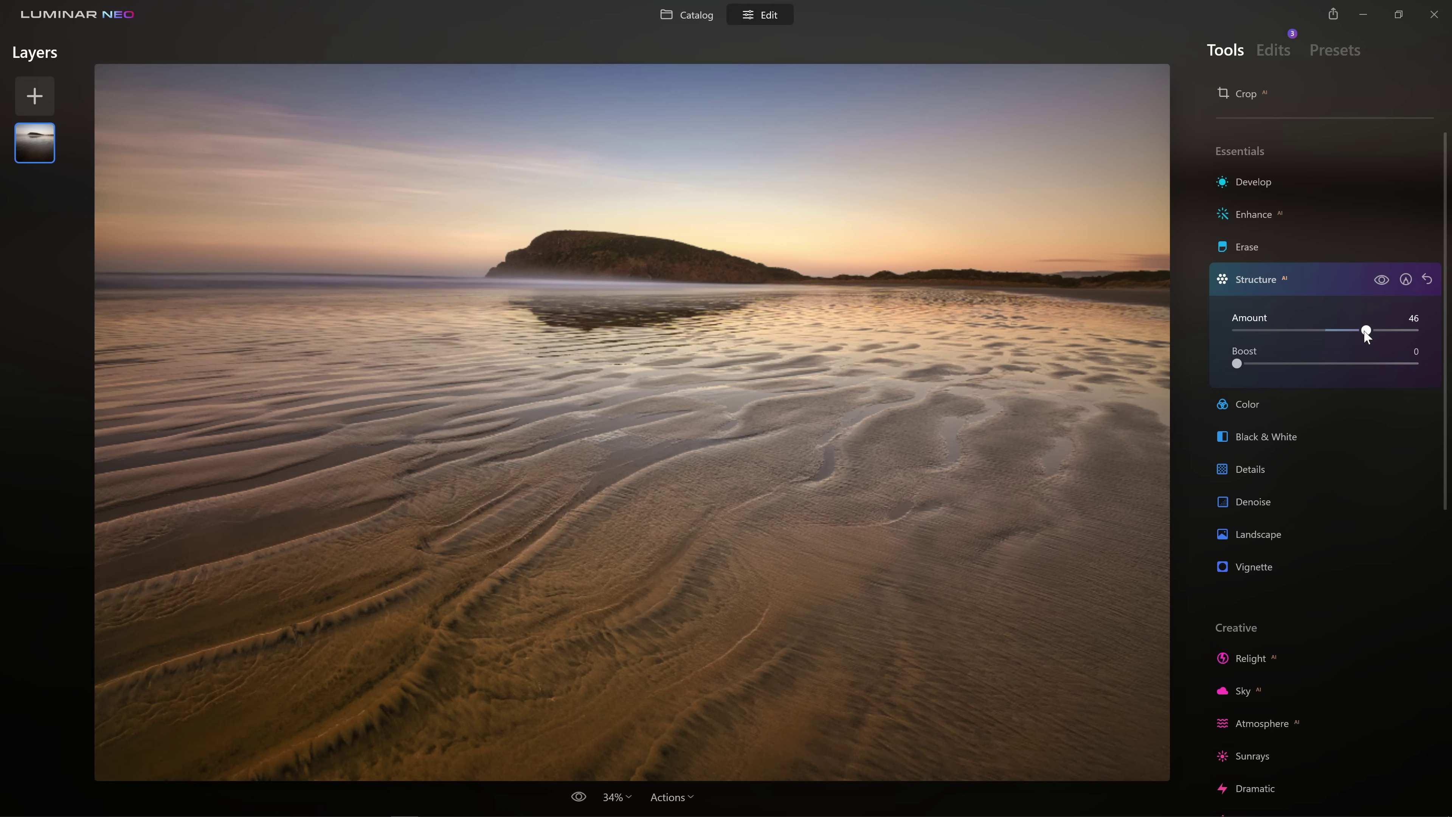
pyautogui.click(1405, 280)
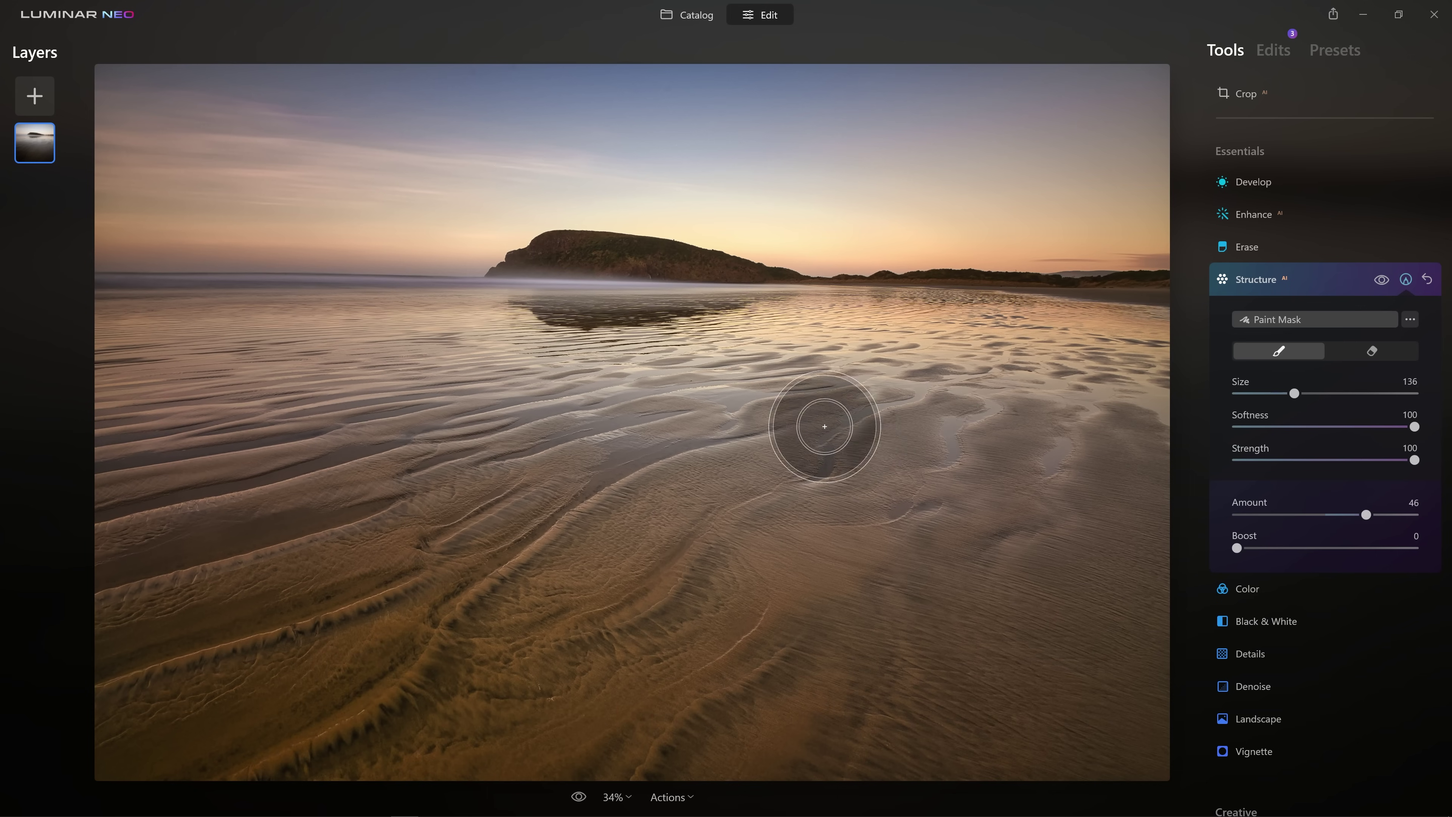
pyautogui.press(']')
pyautogui.press(']')
pyautogui.press(']')
pyautogui.press(']')
pyautogui.press(']')
pyautogui.press(']')
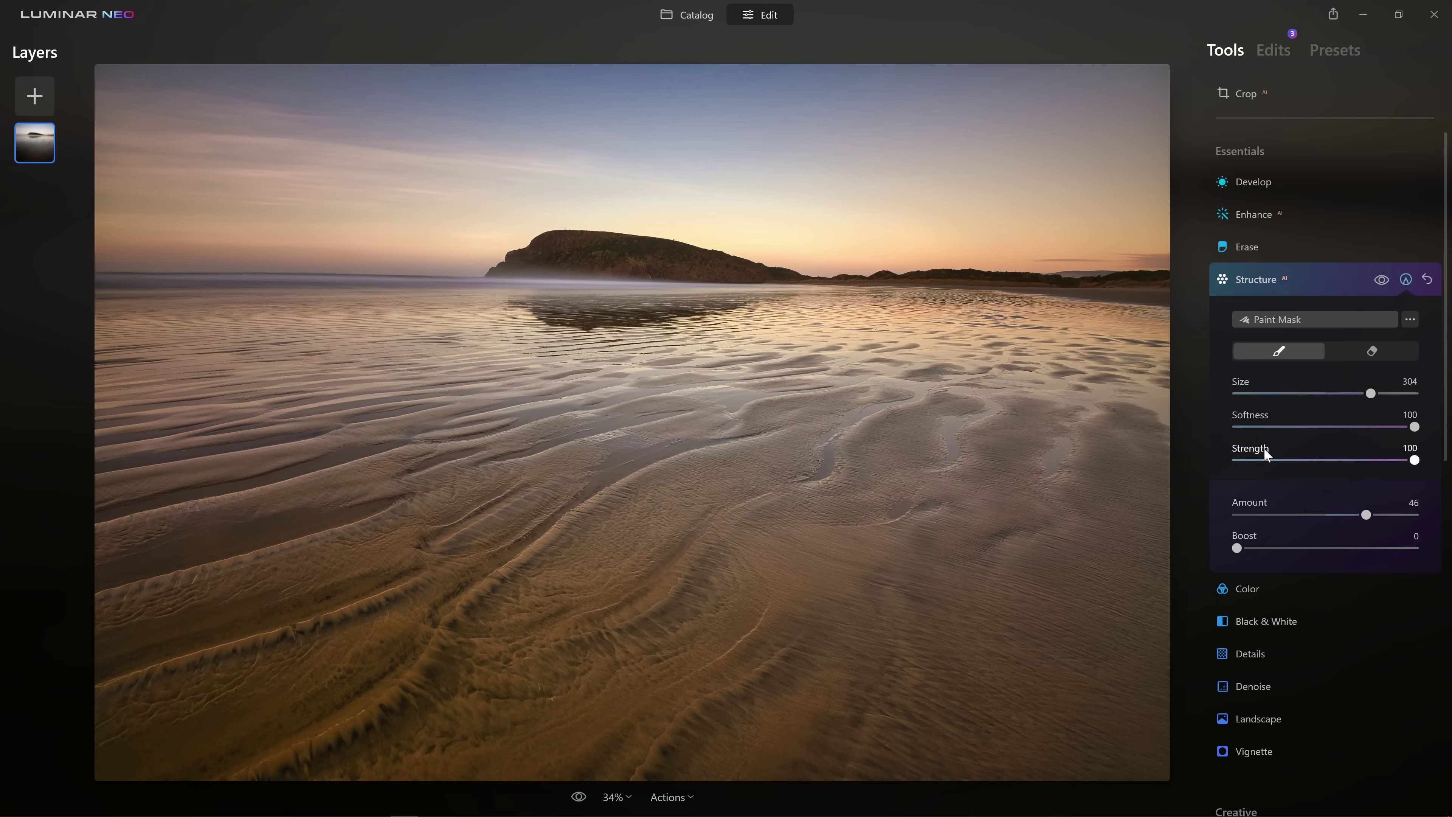
pyautogui.click(1302, 459)
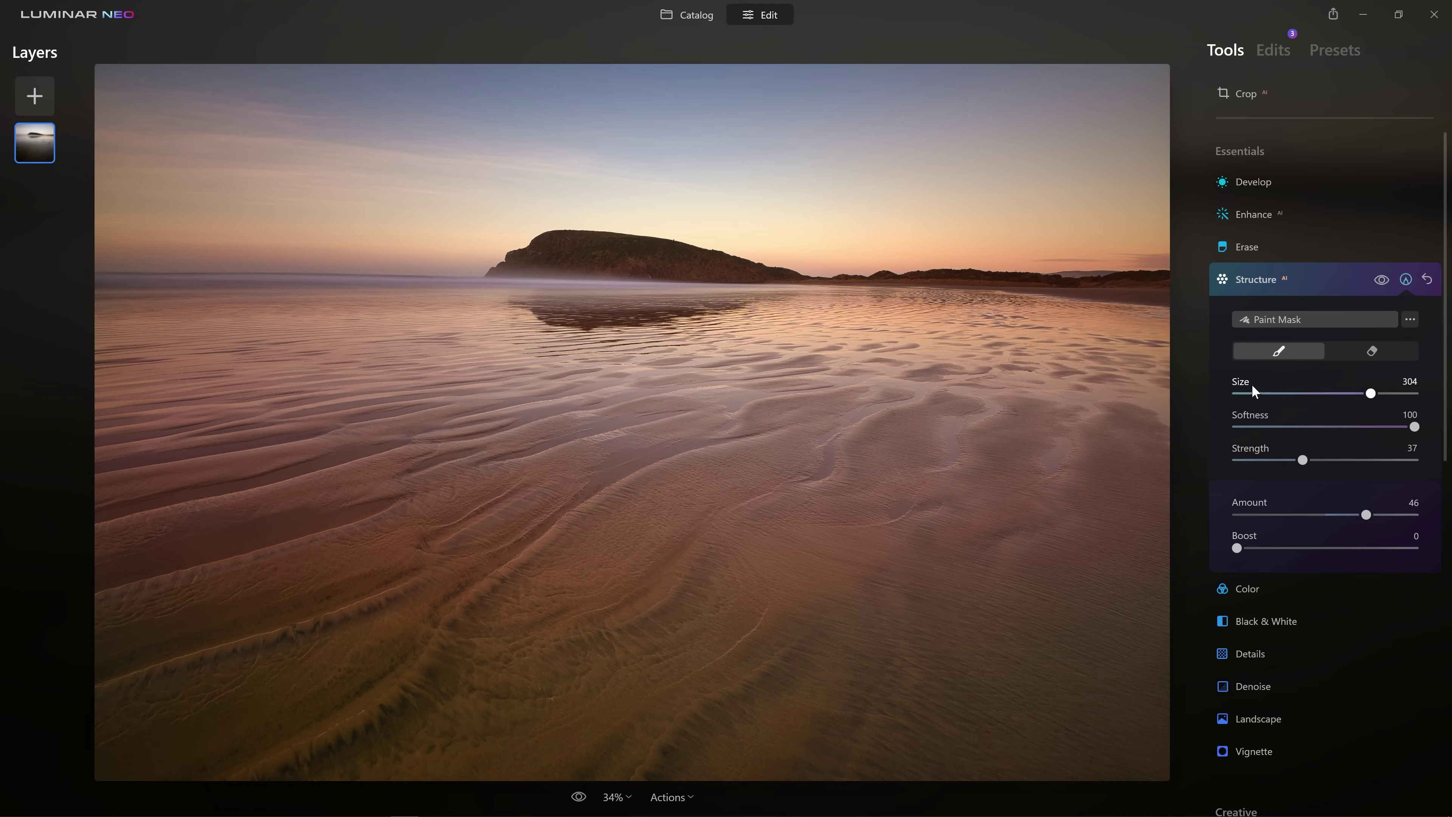
# - Toggle Structure off and on to compare, then collapse its settings
pyautogui.click(1380, 283)
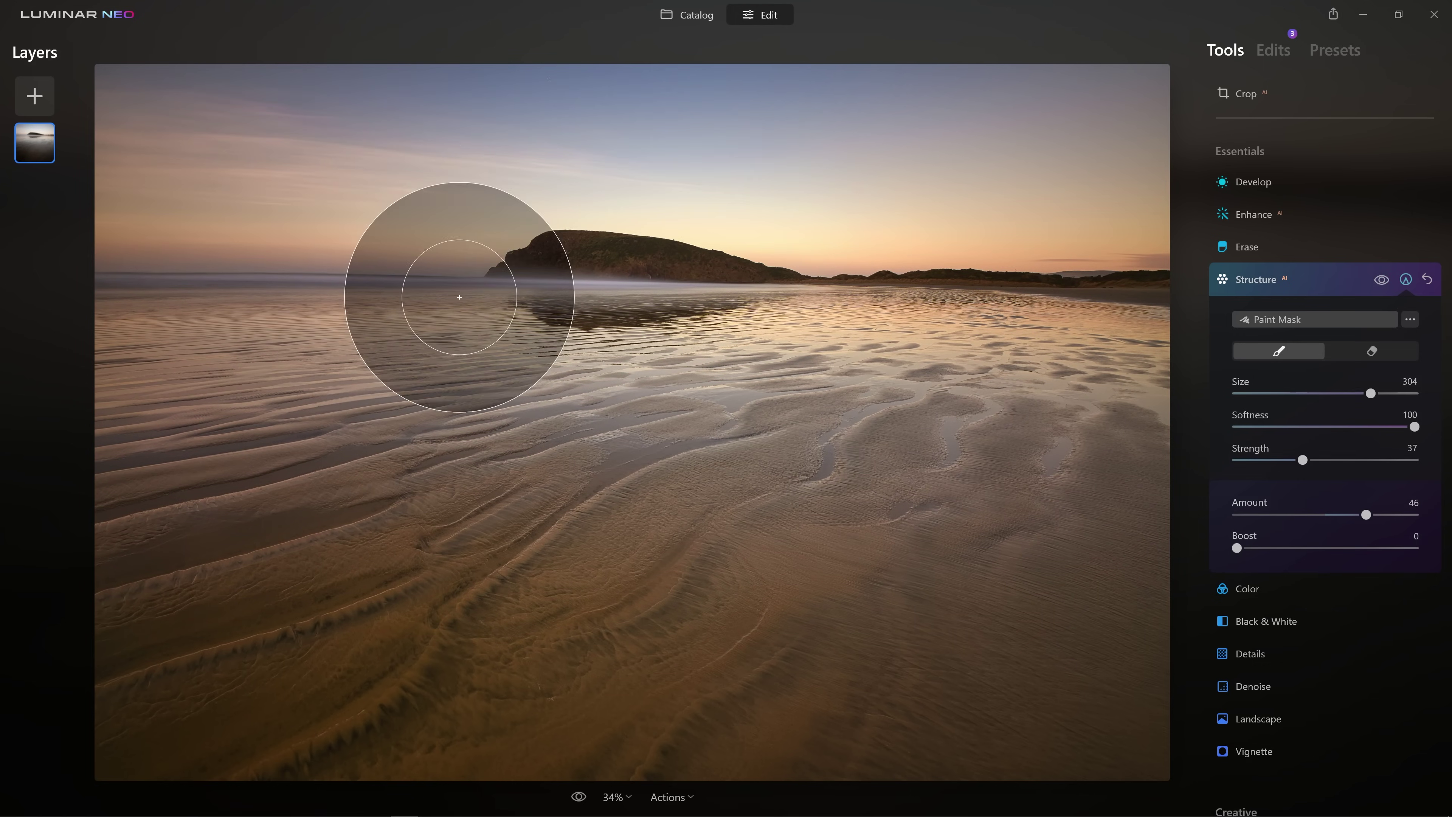
pyautogui.click(1381, 280)
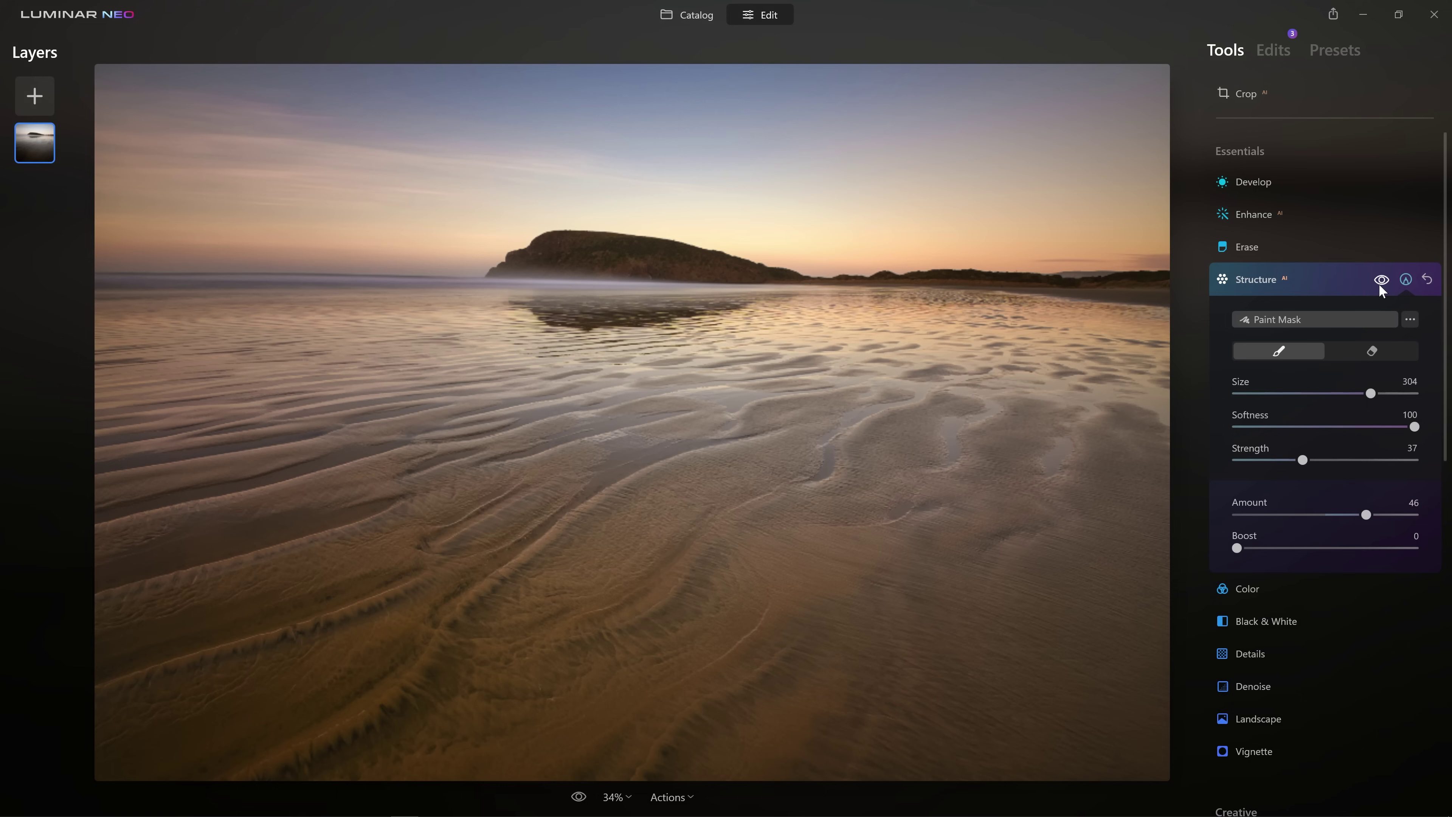
pyautogui.click(1309, 280)
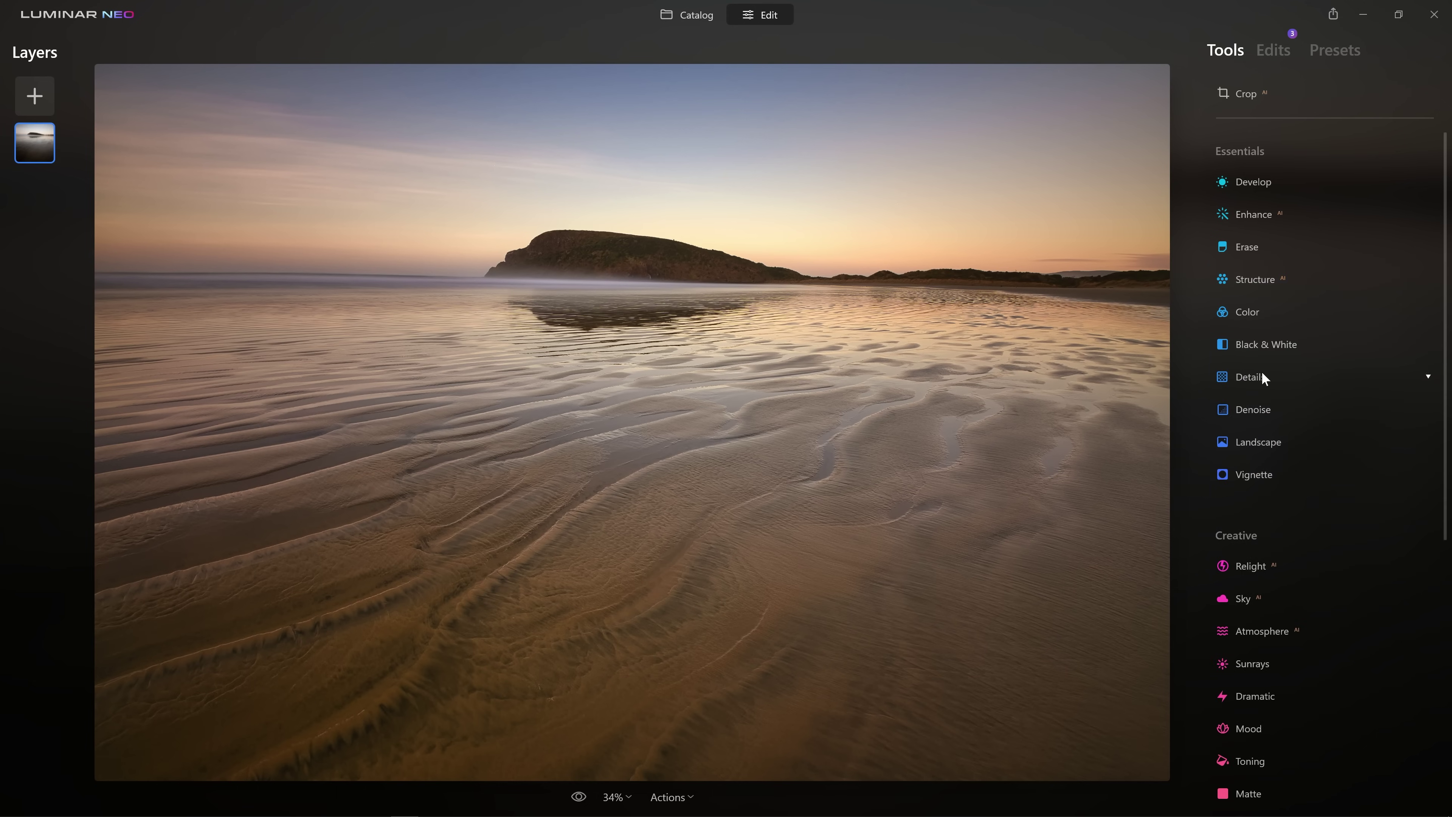
# - Set Landscape Dehaze to about 35 and Golden Hour to about 29
pyautogui.click(1258, 445)
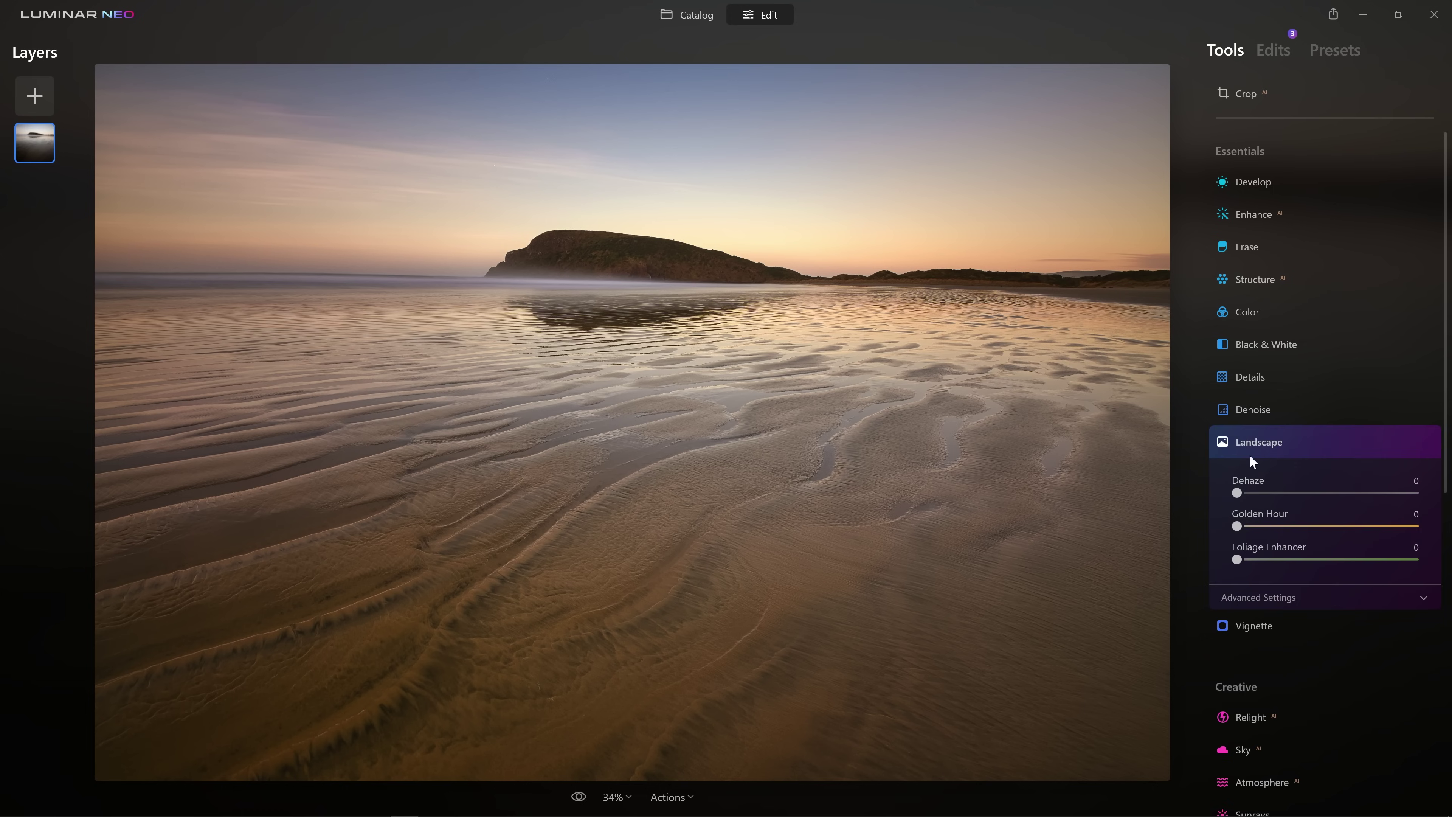
pyautogui.moveTo(1240, 492); pyautogui.dragTo(1204, 494)
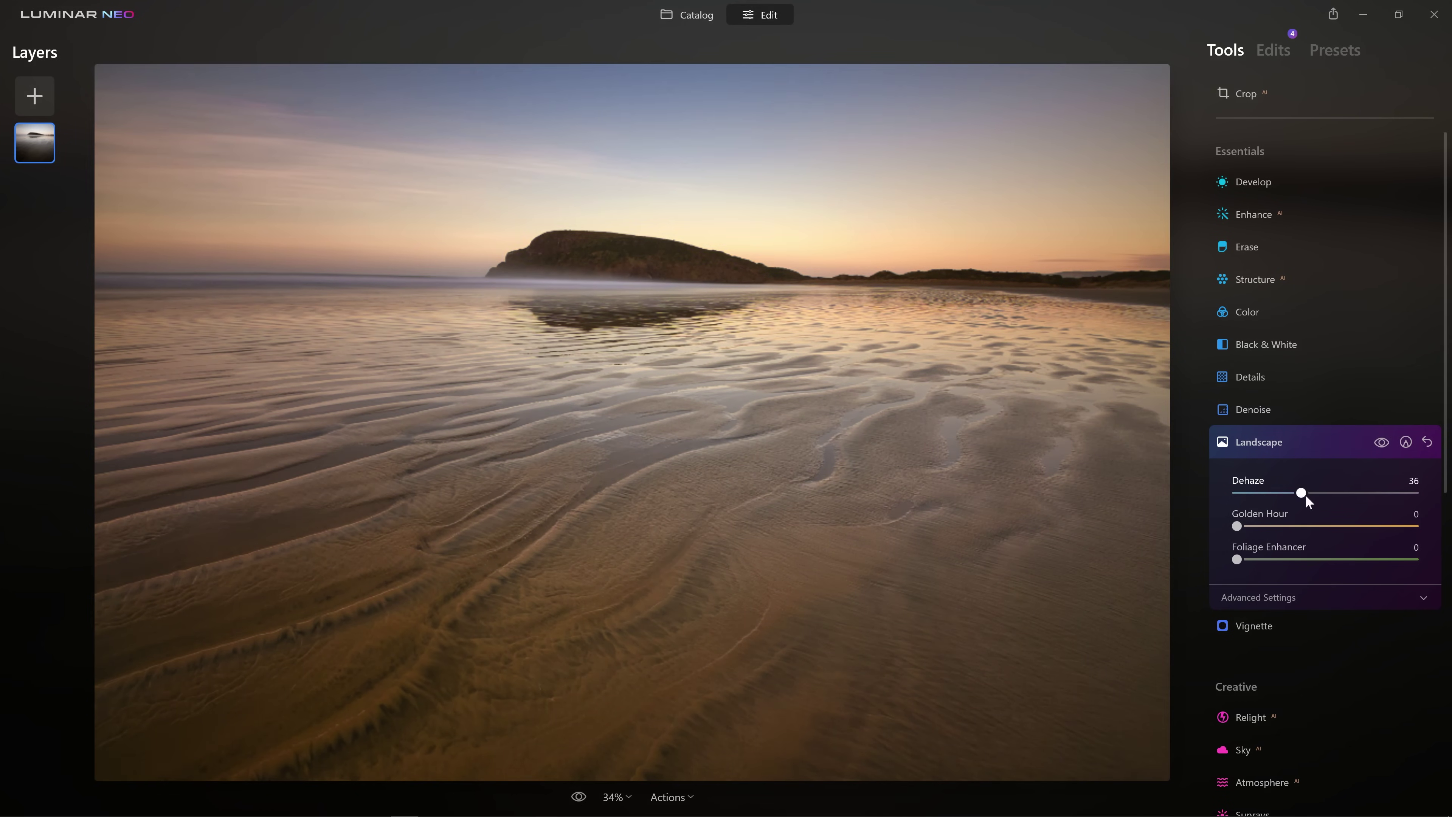
pyautogui.moveTo(1306, 496)
pyautogui.mouseDown()
pyautogui.moveTo(1366, 496)
pyautogui.moveTo(1276, 498)
pyautogui.moveTo(1334, 495)
pyautogui.mouseUp()
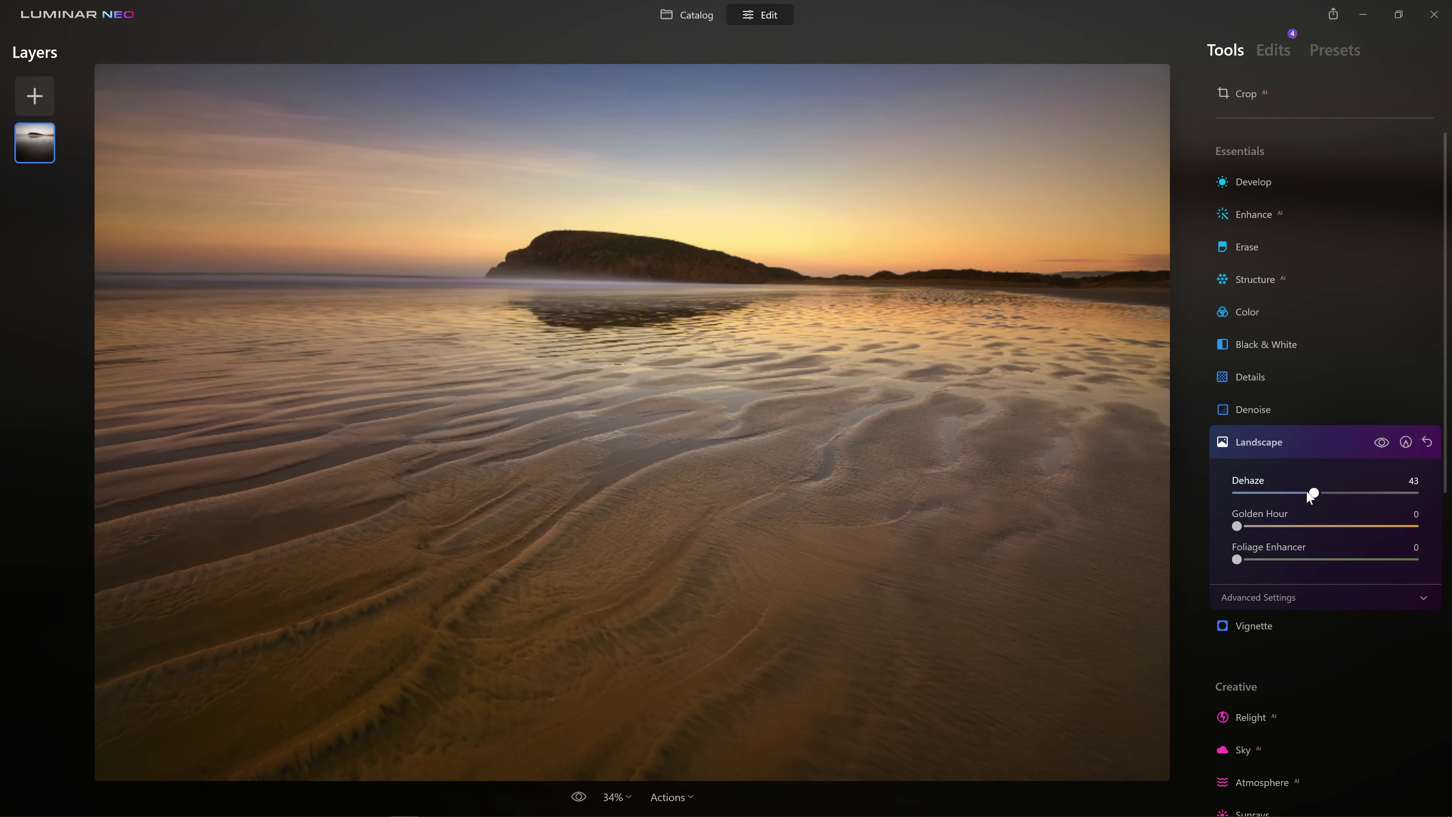
pyautogui.moveTo(1237, 525); pyautogui.dragTo(1287, 526)
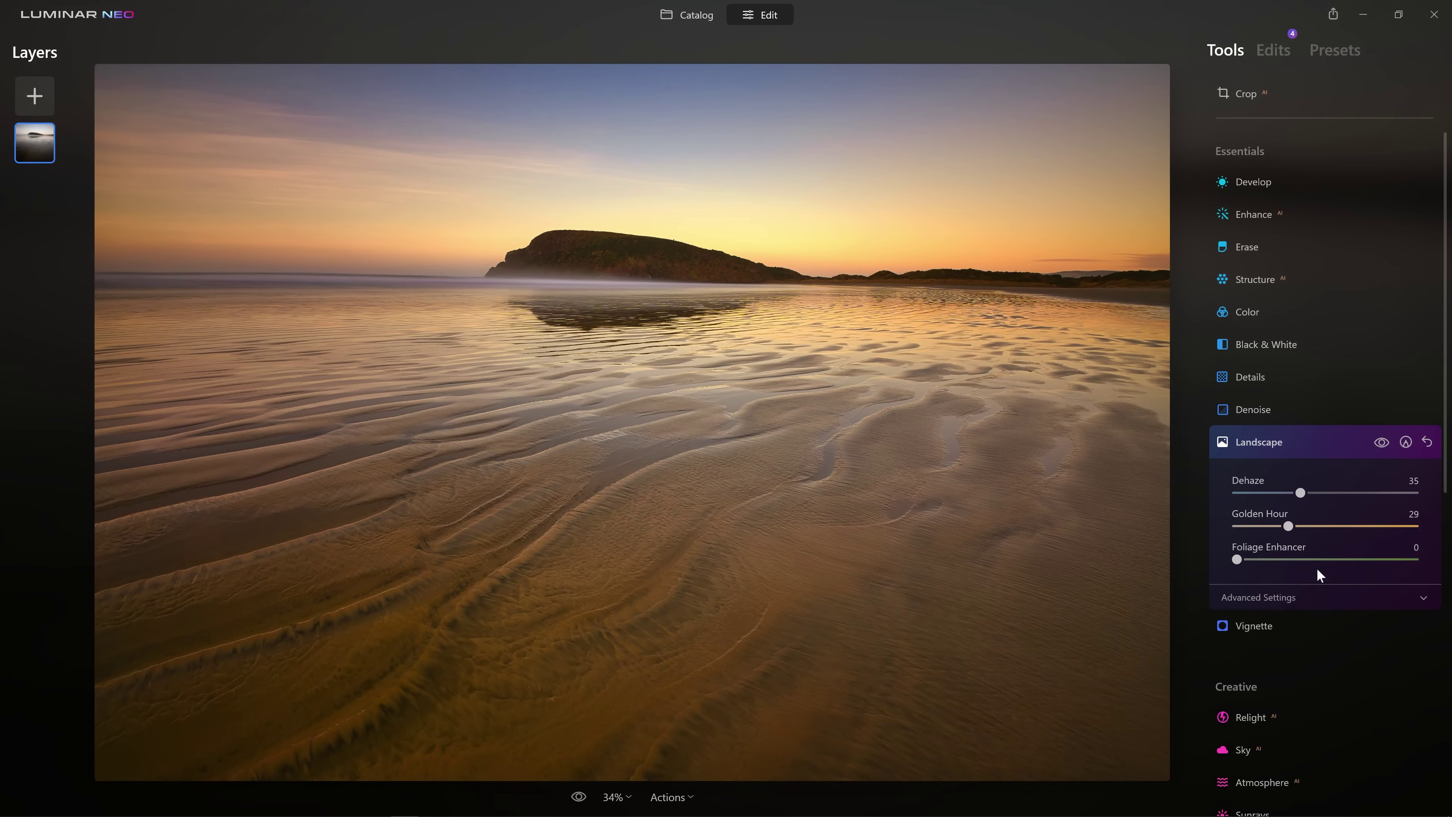
# - Paint the Landscape mask across the horizon band with a size 400 brush
pyautogui.click(1405, 444)
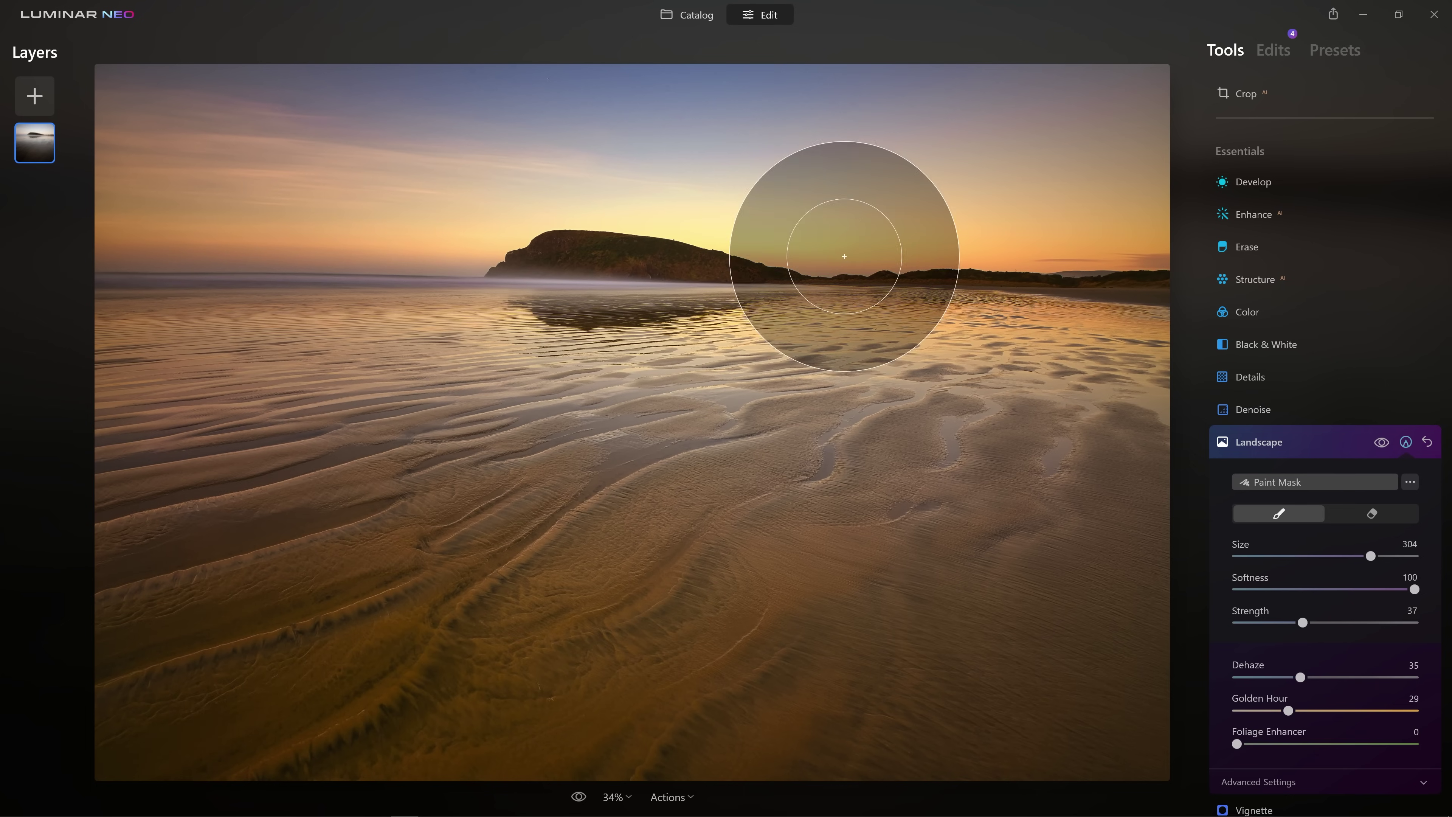
pyautogui.press(']')
pyautogui.press(']')
pyautogui.press(']')
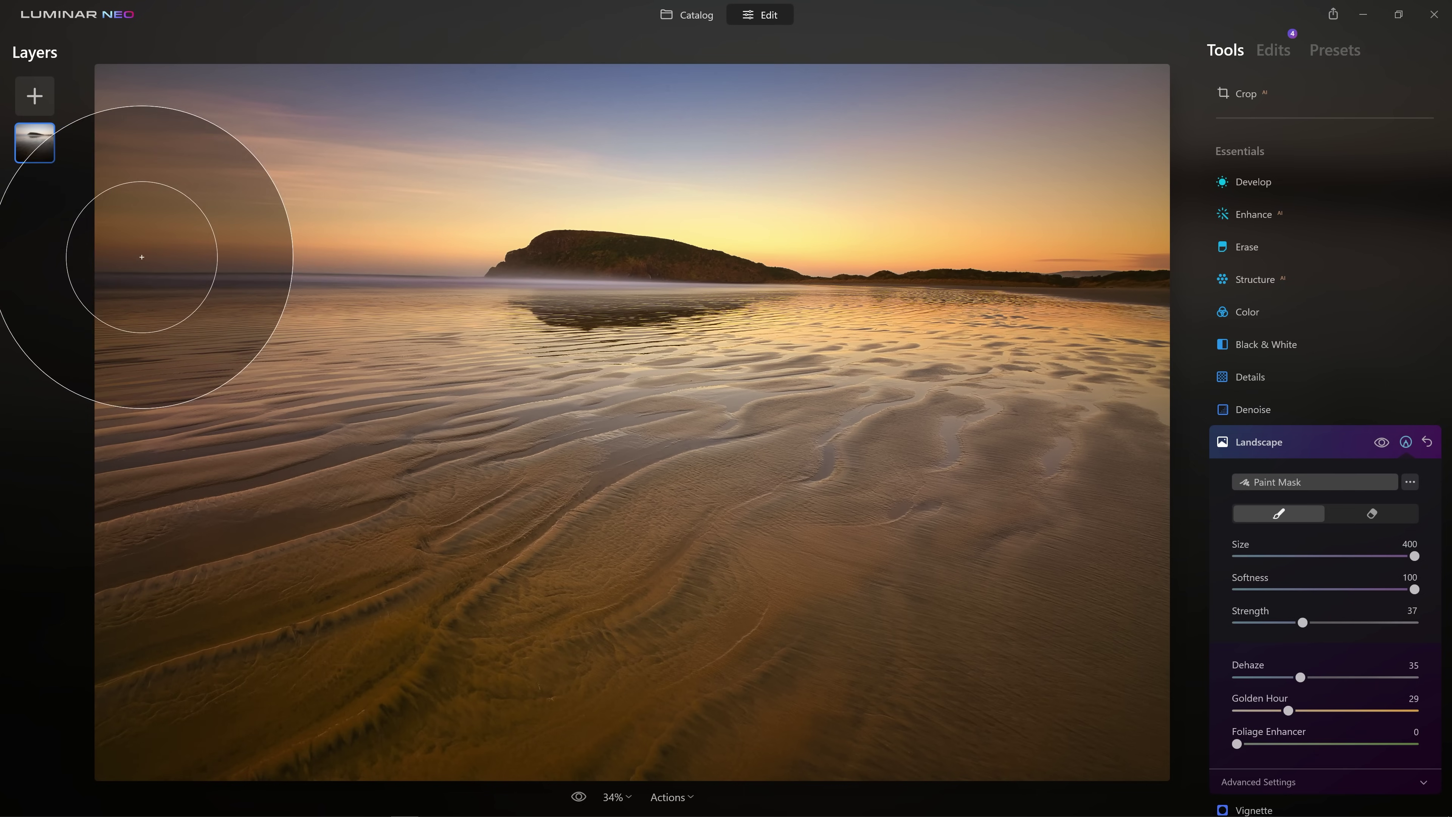
pyautogui.moveTo(142, 257)
pyautogui.mouseDown()
pyautogui.moveTo(323, 267)
pyautogui.moveTo(814, 224)
pyautogui.moveTo(1204, 257)
pyautogui.moveTo(1124, 303)
pyautogui.moveTo(969, 318)
pyautogui.moveTo(245, 274)
pyautogui.moveTo(101, 338)
pyautogui.moveTo(328, 388)
pyautogui.moveTo(1203, 320)
pyautogui.mouseUp()
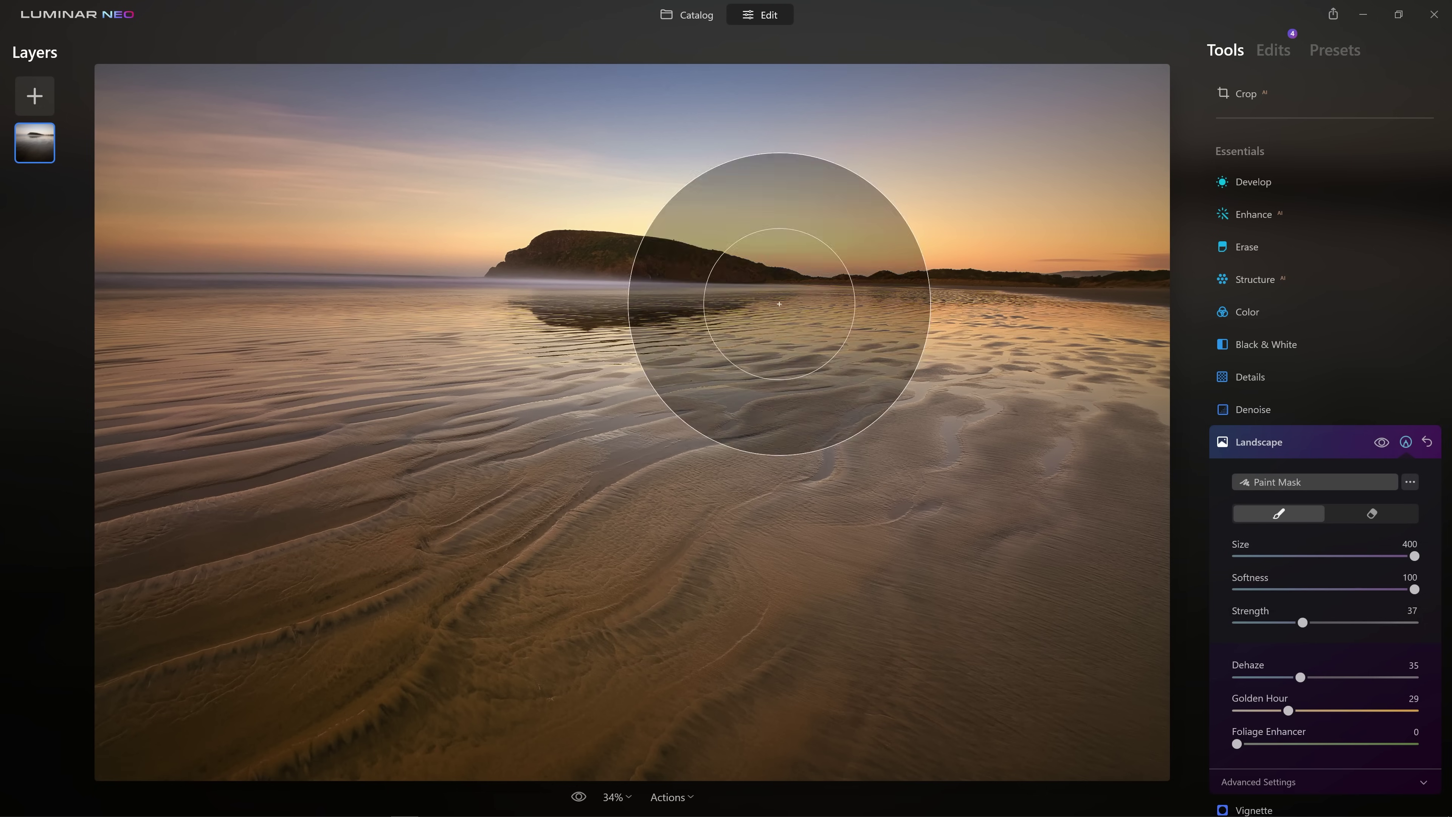
pyautogui.scroll(-5, 1264, 237)
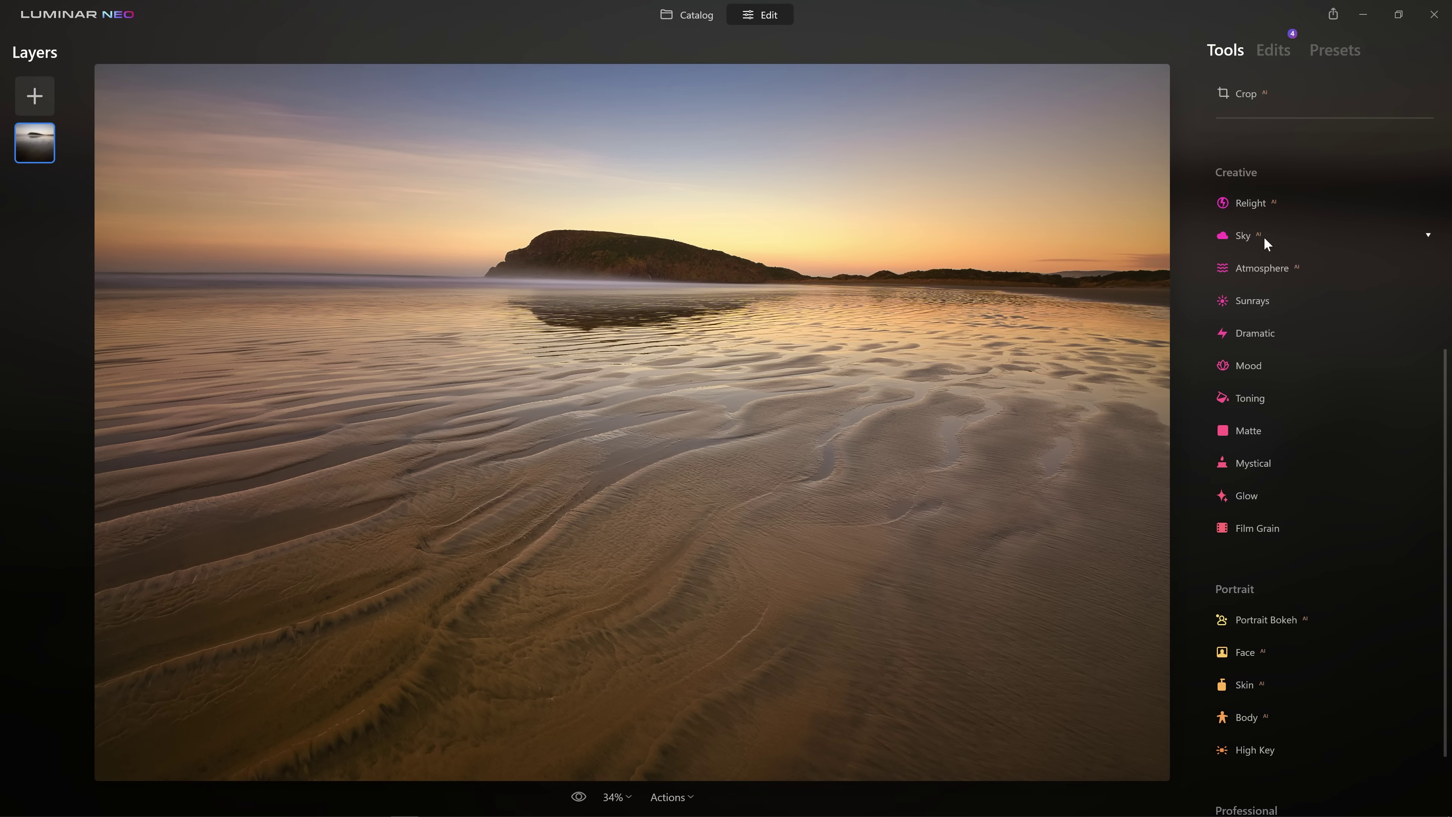
# - Switch the Glow type to Orton Effect and set its Amount to 11
pyautogui.click(1262, 493)
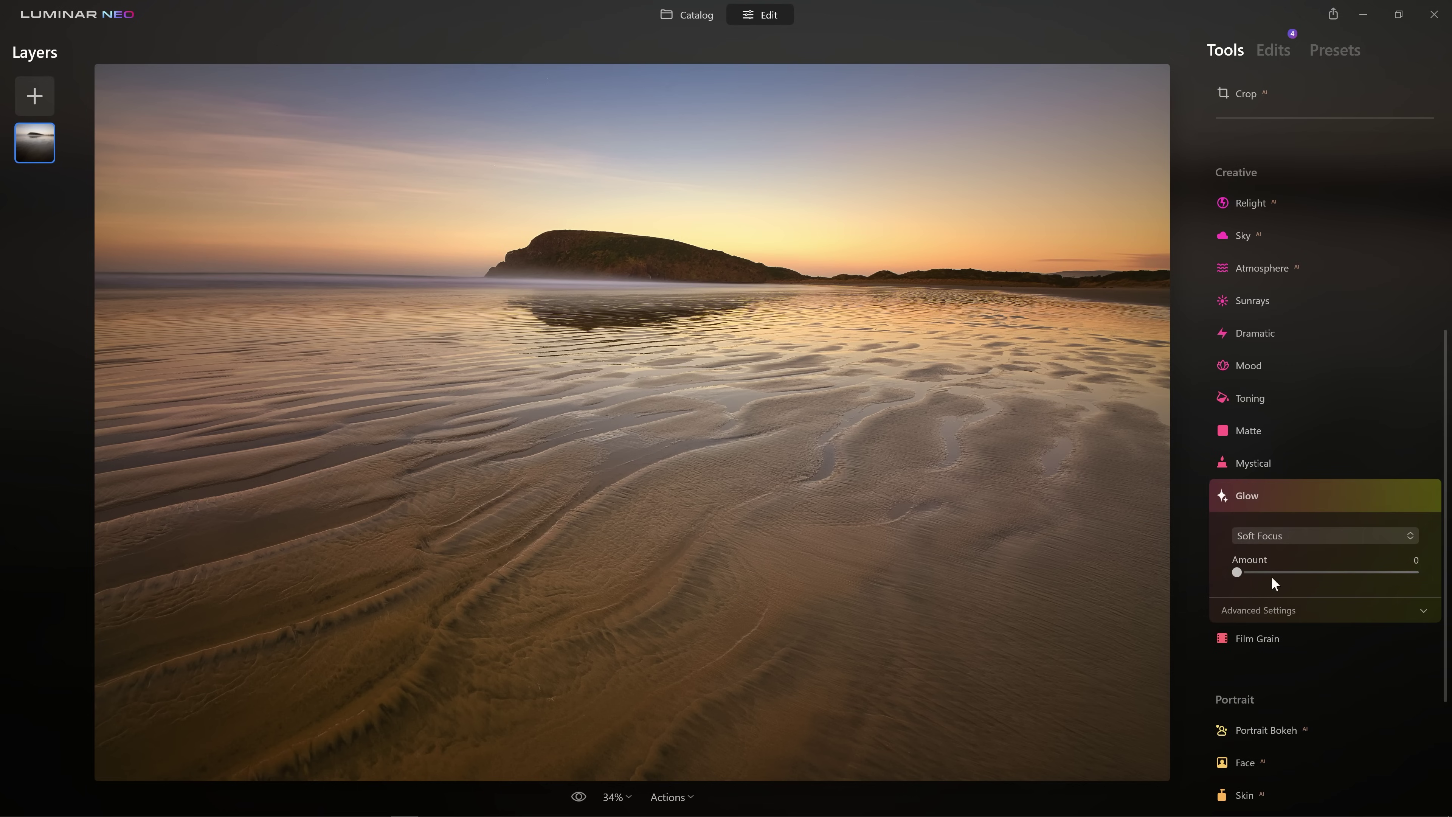
pyautogui.moveTo(1236, 573); pyautogui.dragTo(1353, 573)
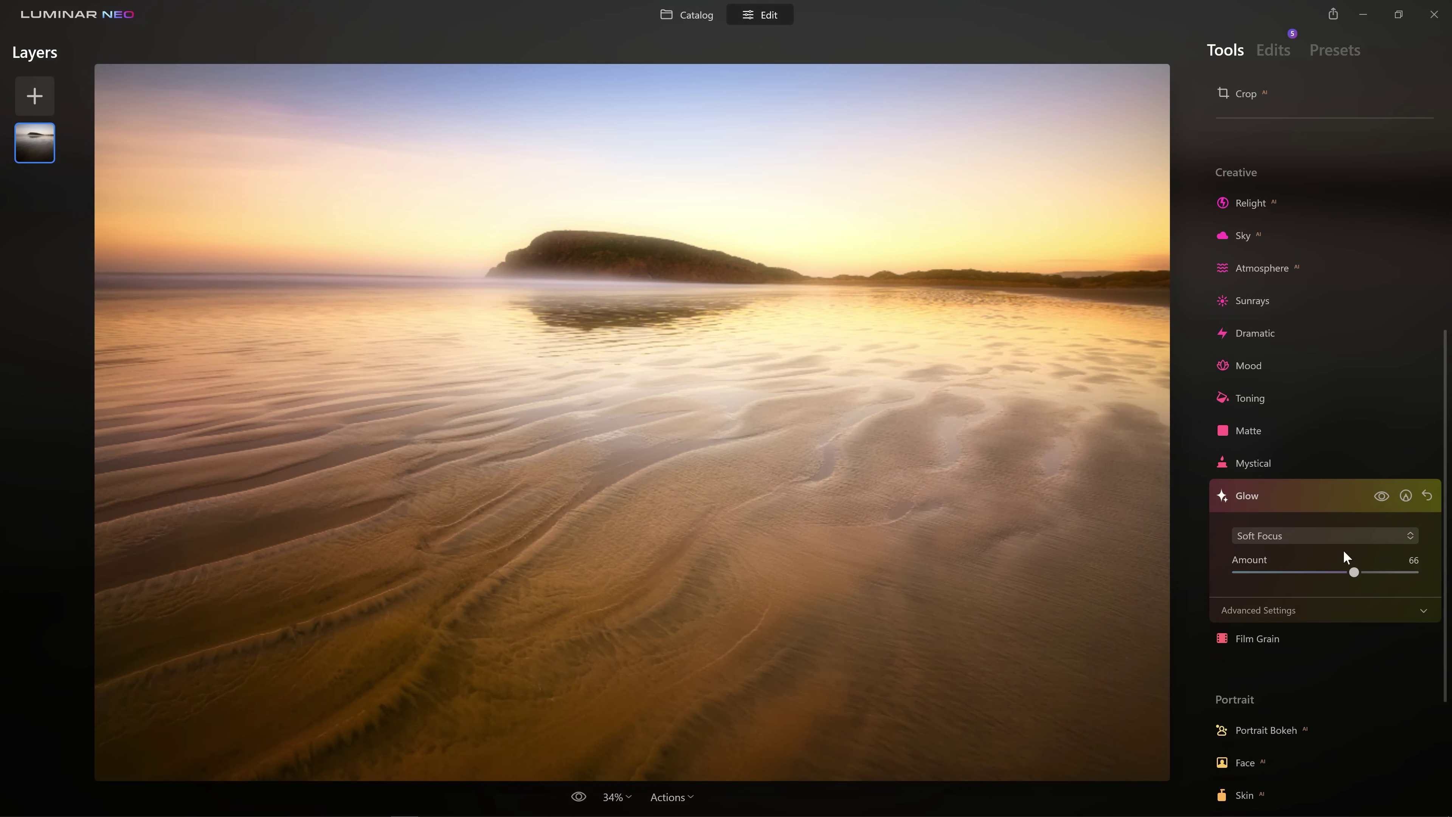
pyautogui.click(1343, 538)
pyautogui.click(1302, 589)
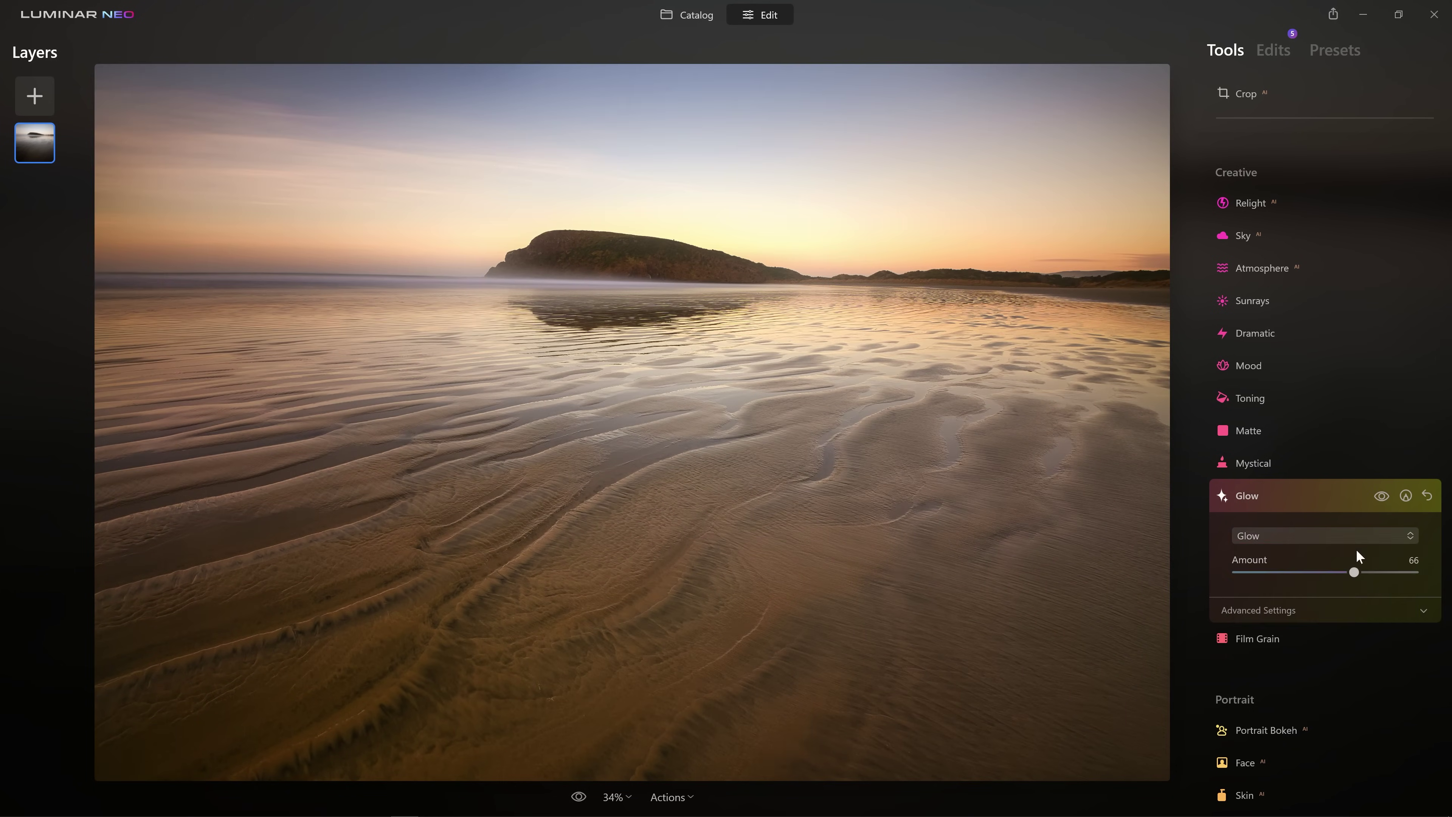
pyautogui.click(1342, 533)
pyautogui.click(1308, 606)
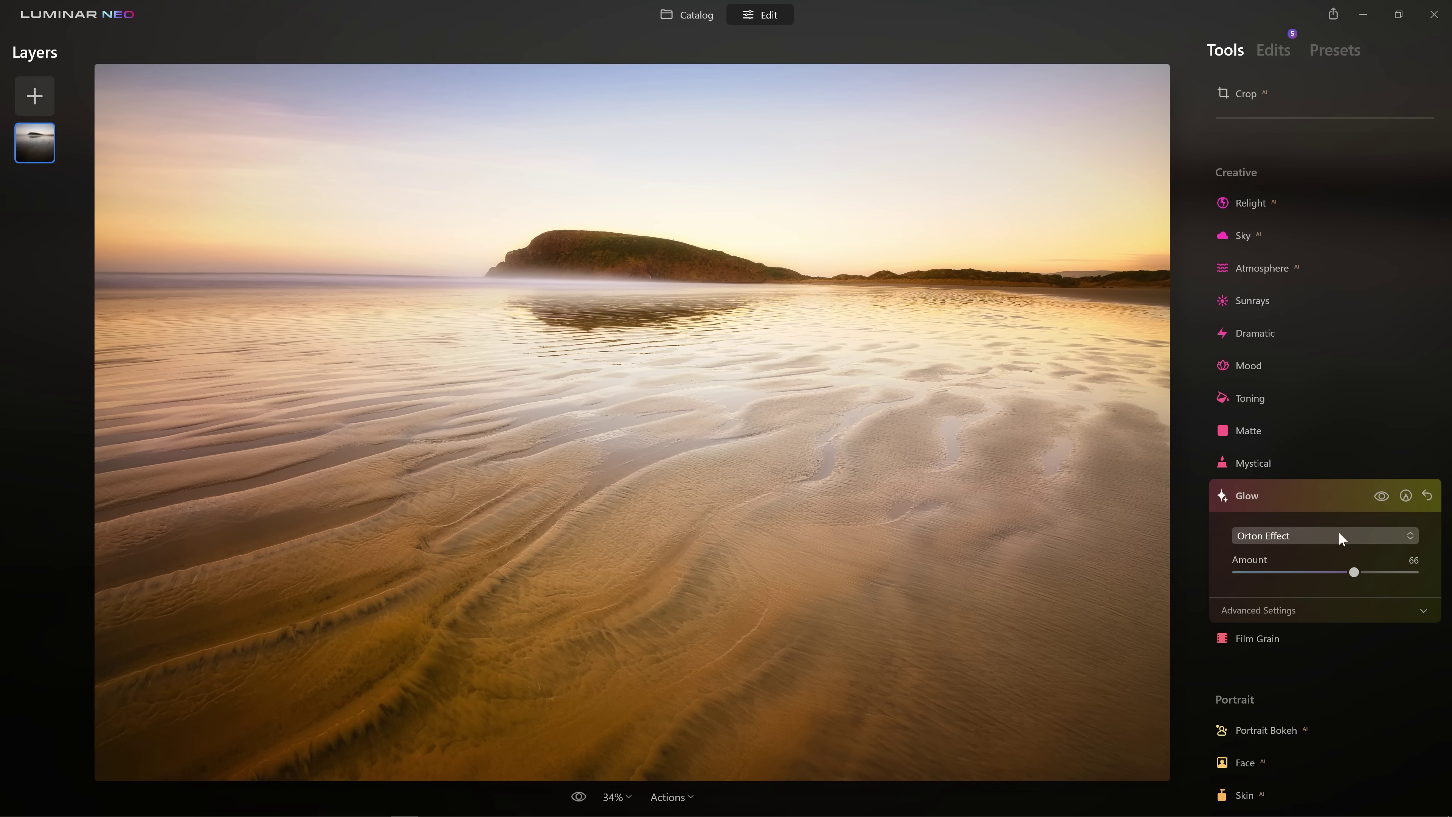
pyautogui.moveTo(1356, 574); pyautogui.dragTo(1416, 573)
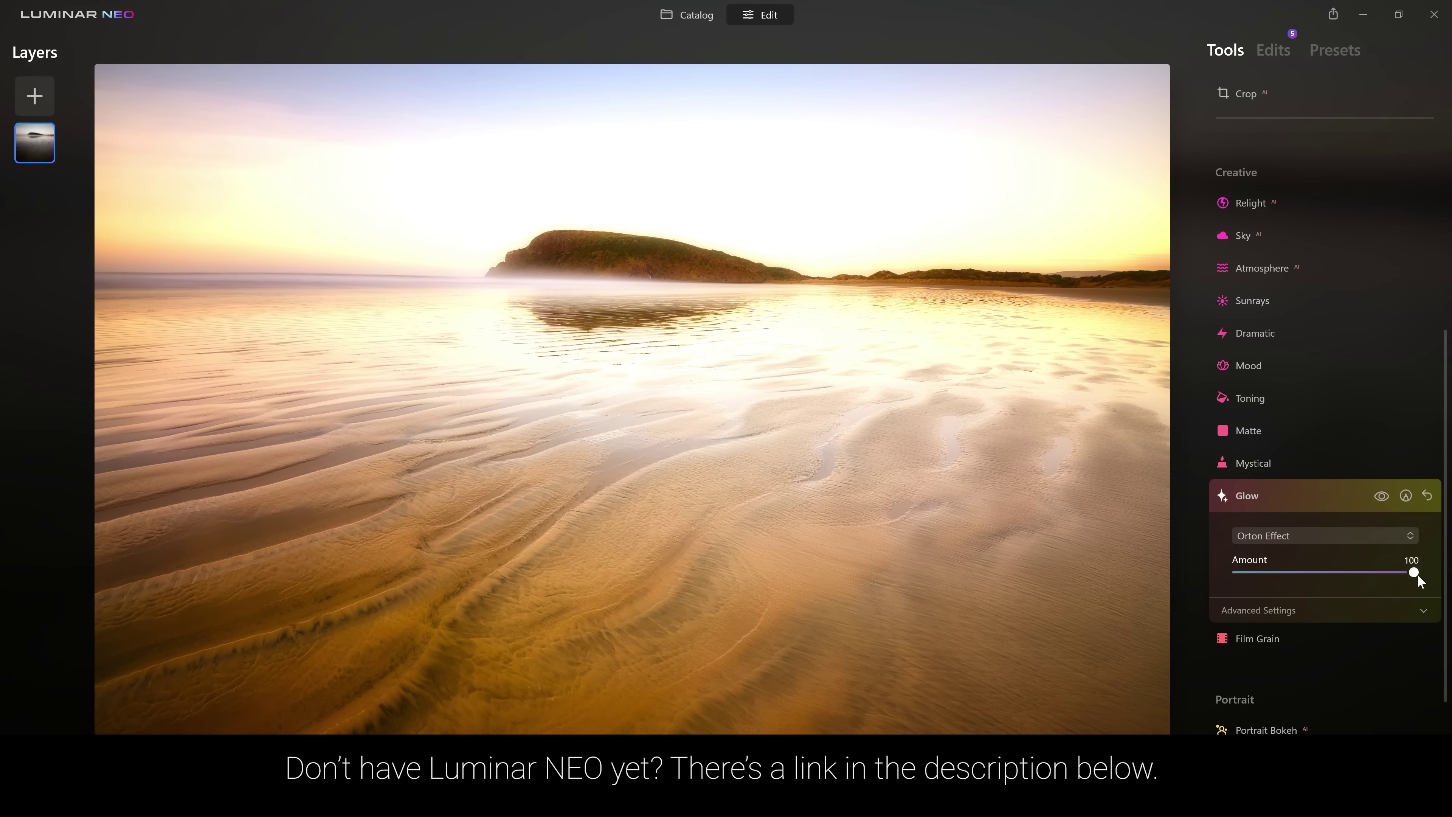
pyautogui.moveTo(1416, 575); pyautogui.dragTo(1257, 573)
# - Toggle the Glow effect off and on to compare, then collapse Glow
pyautogui.click(1380, 497)
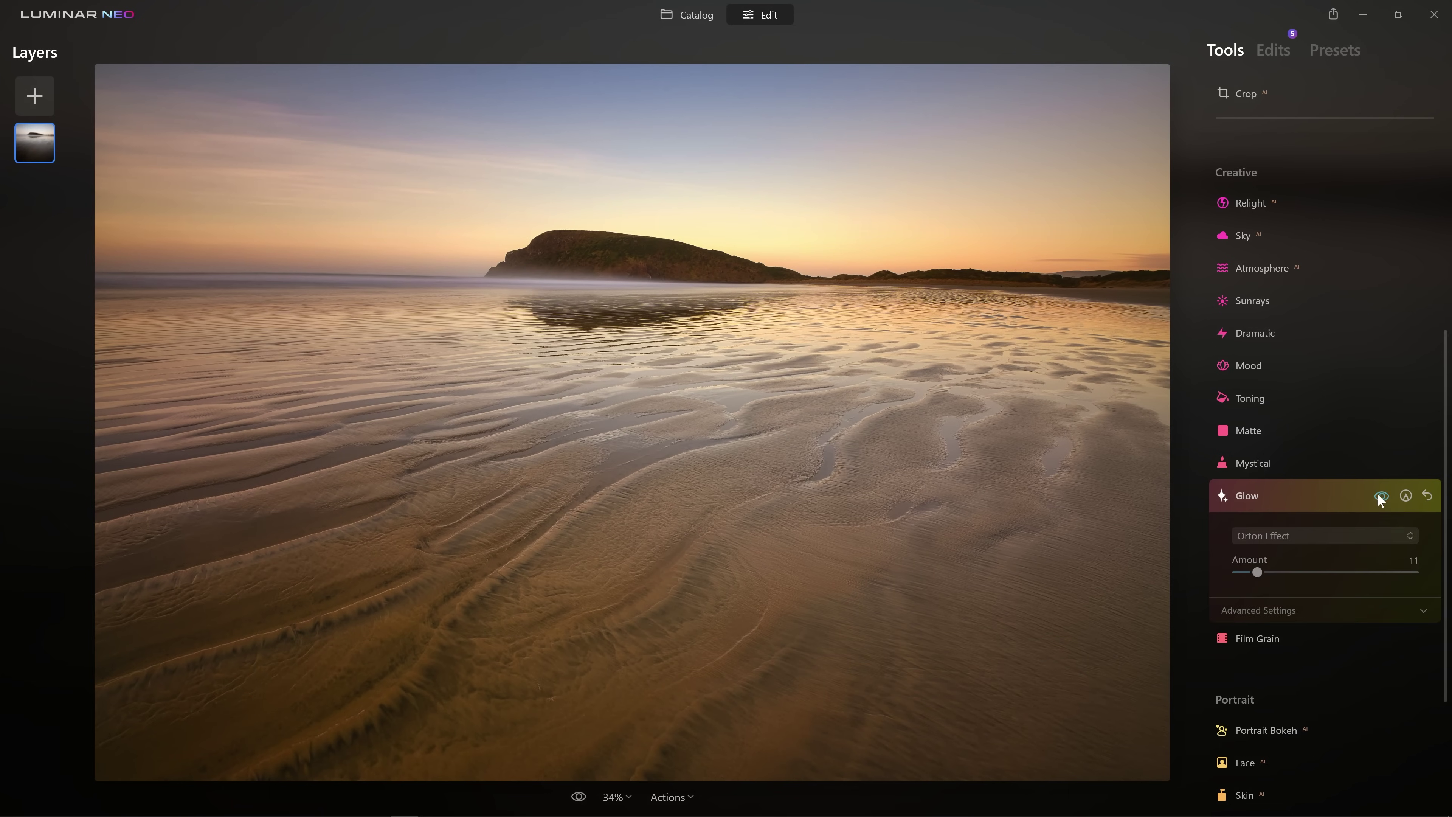
pyautogui.click(1381, 497)
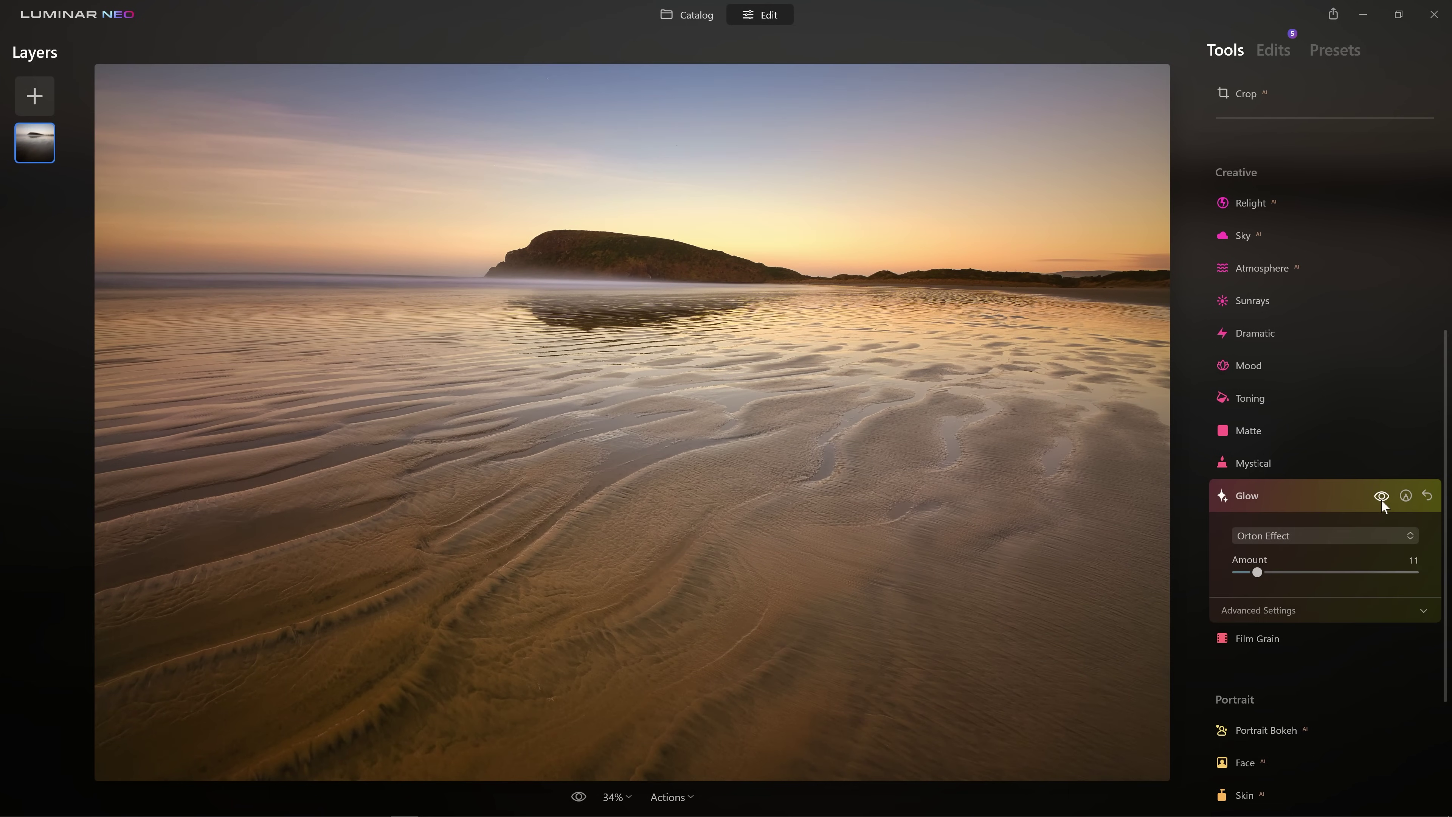
pyautogui.click(1374, 499)
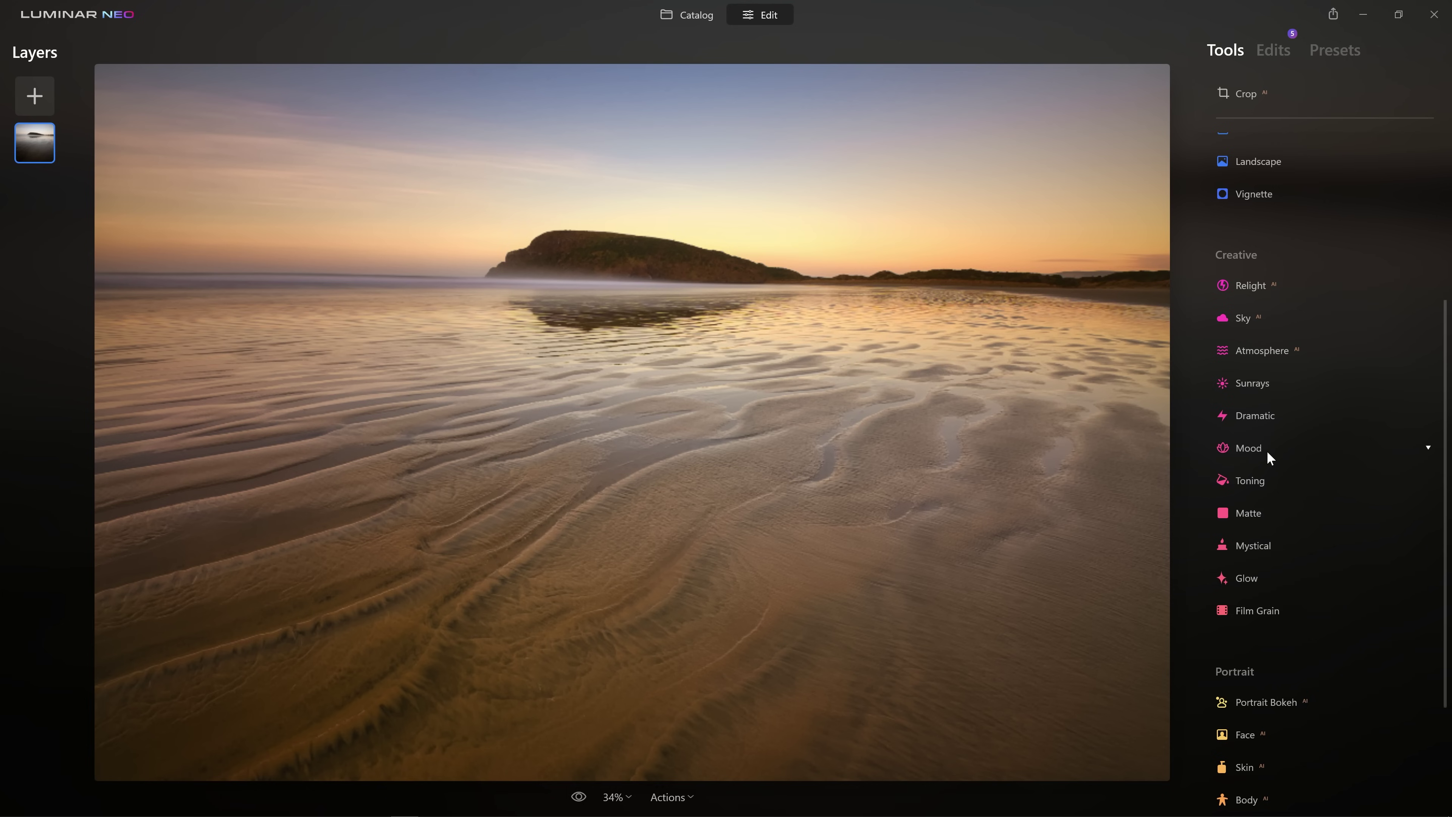
# - Briefly open and close Mood, then expand Color Harmony in the Professional section
pyautogui.click(1252, 457)
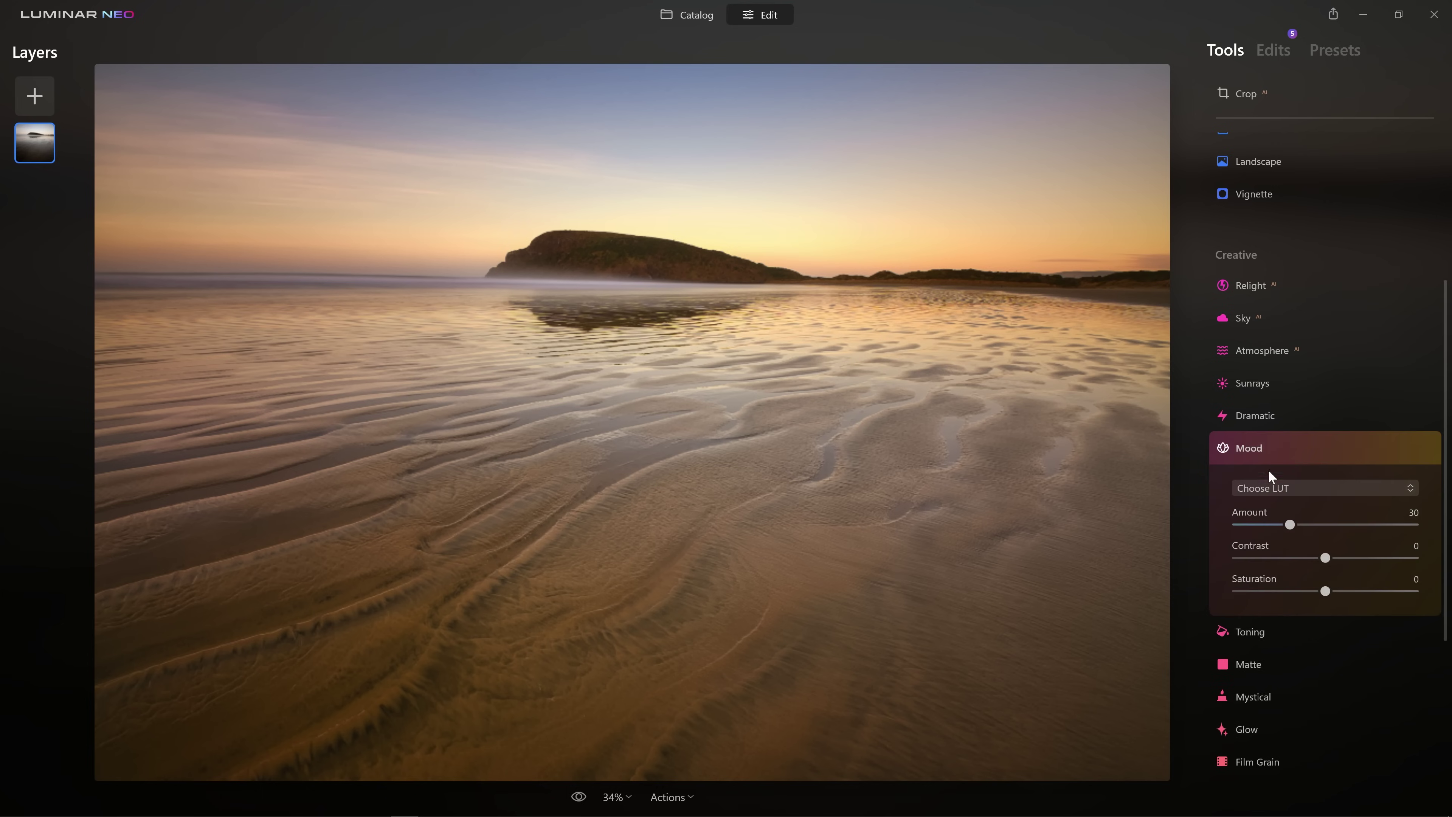
pyautogui.click(1281, 456)
pyautogui.scroll(-3, 1301, 495)
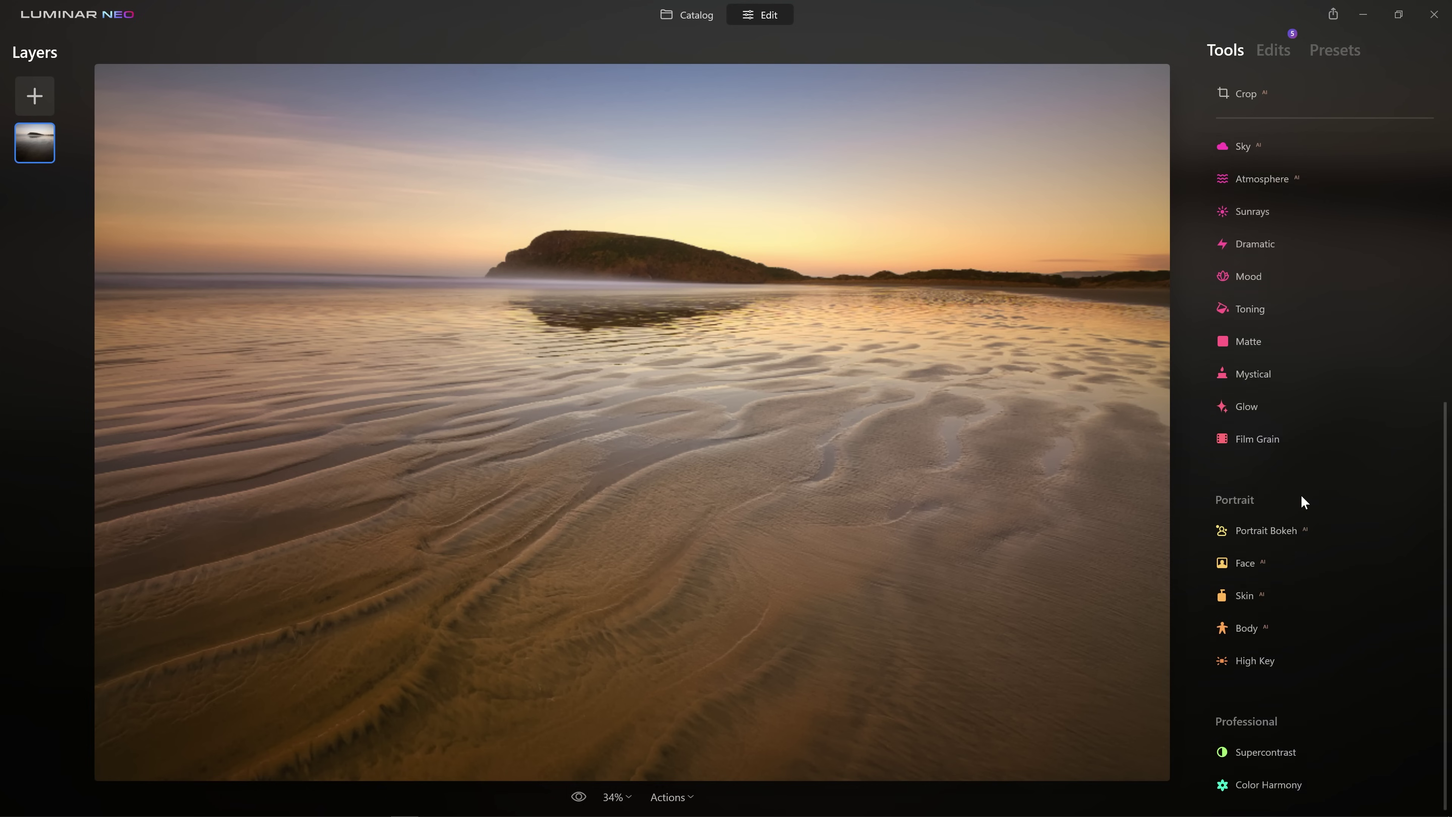
pyautogui.click(1259, 777)
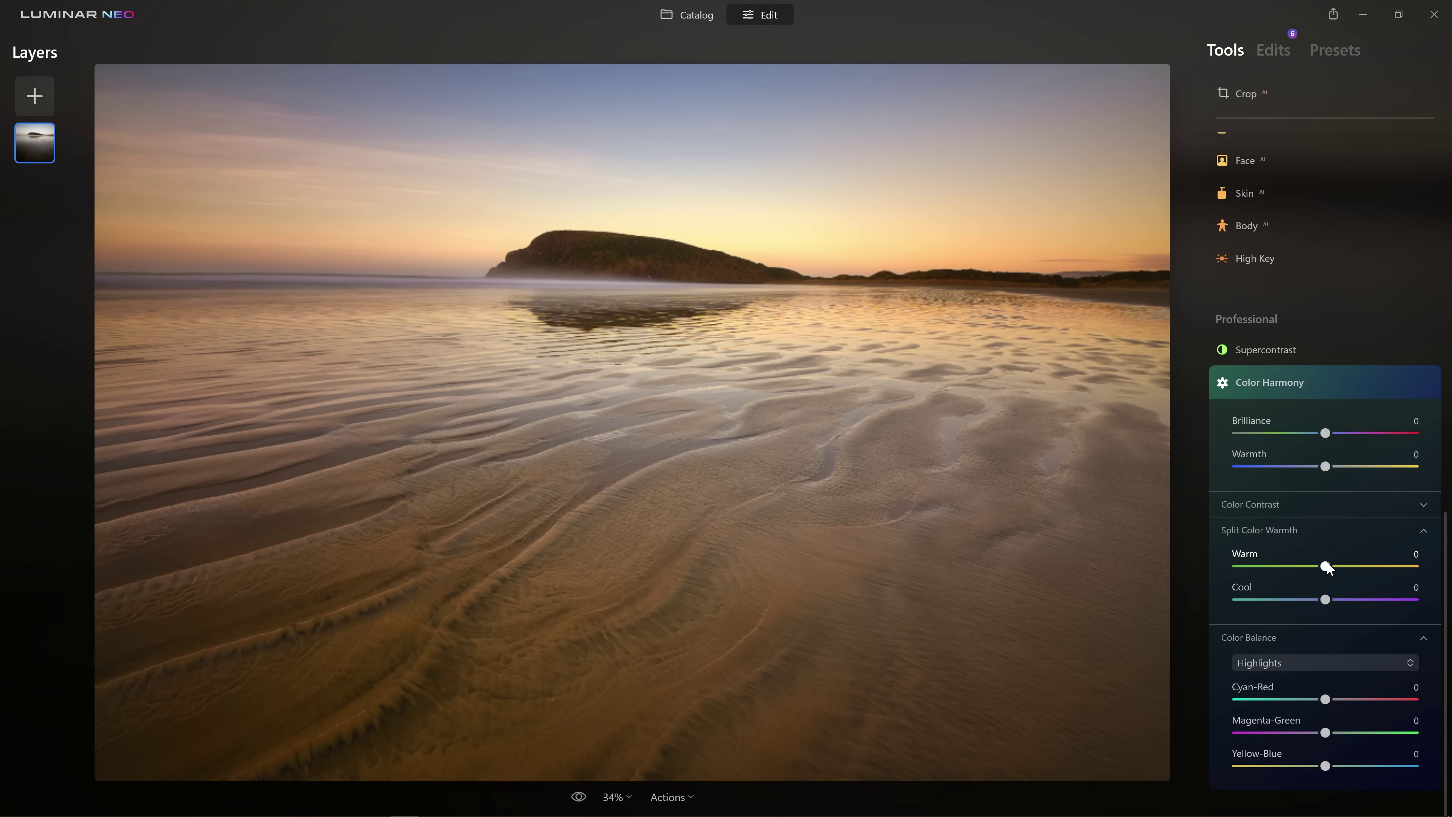
# - Set Split Color Warmth to Warm 10 and Cool -12, comparing with the effect toggled
pyautogui.moveTo(1325, 566)
pyautogui.mouseDown()
pyautogui.moveTo(1364, 566)
pyautogui.moveTo(1332, 566)
pyautogui.moveTo(1344, 565)
pyautogui.mouseUp()
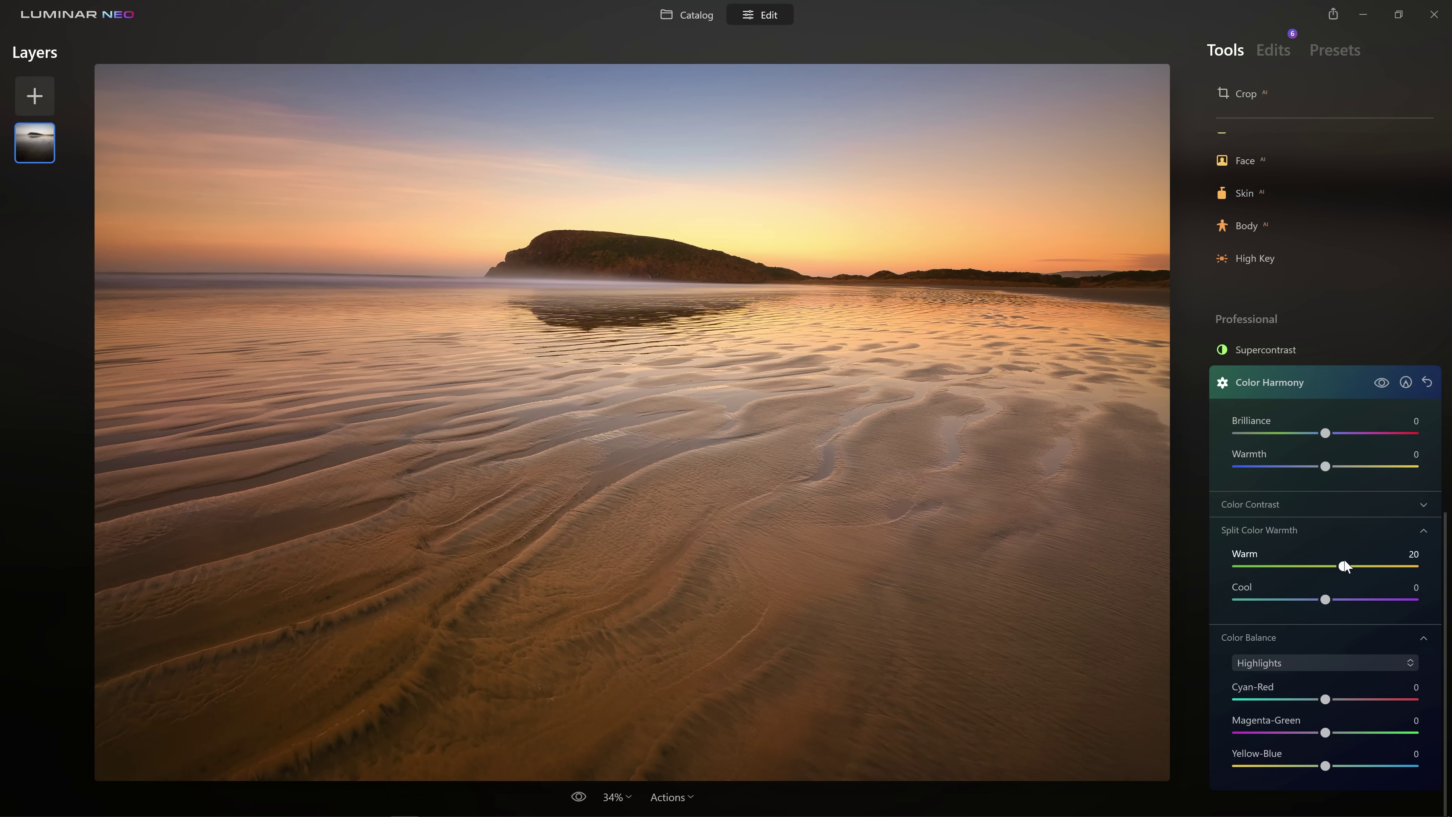
pyautogui.moveTo(1325, 599); pyautogui.dragTo(1292, 604)
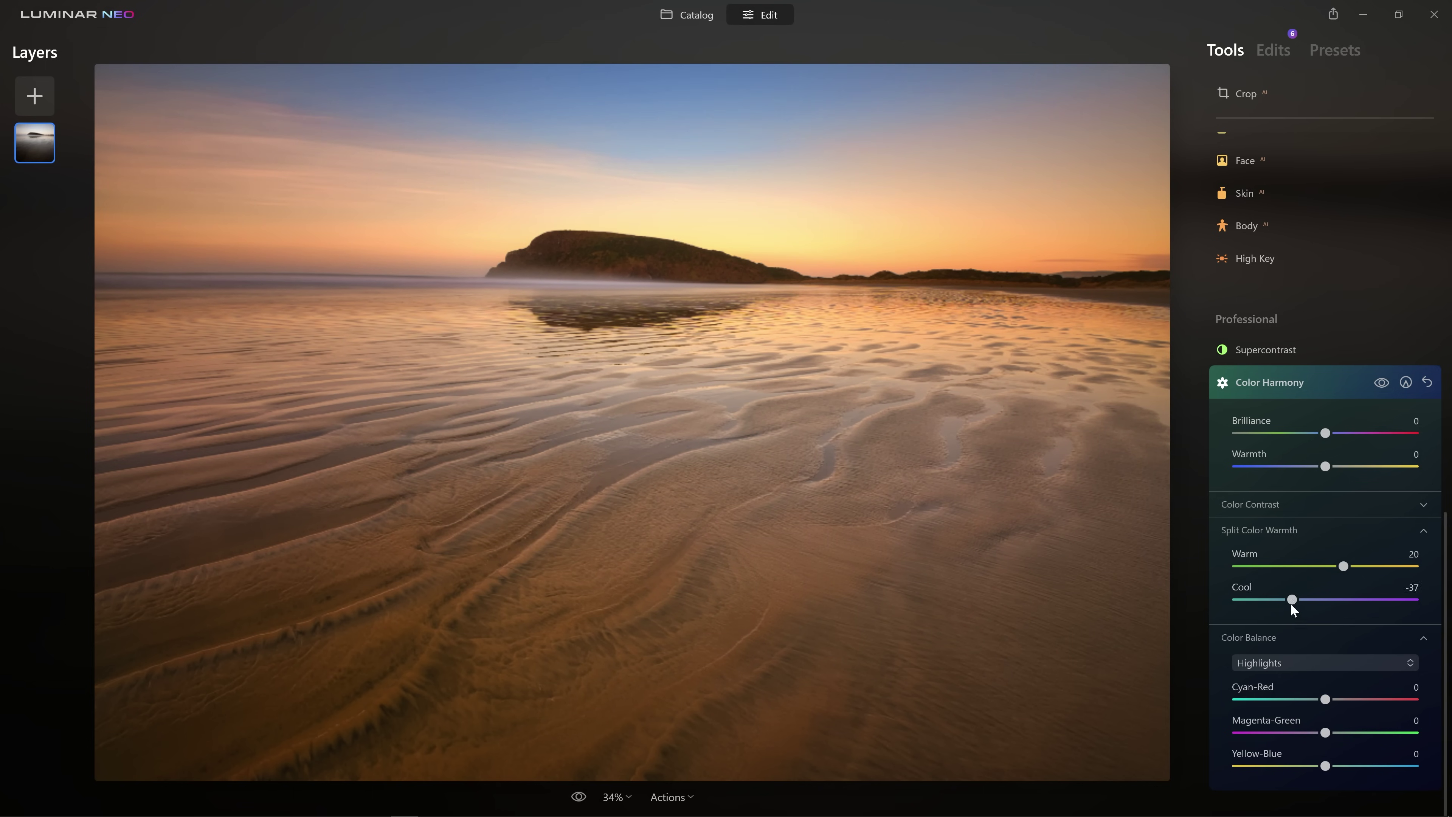
pyautogui.click(1378, 384)
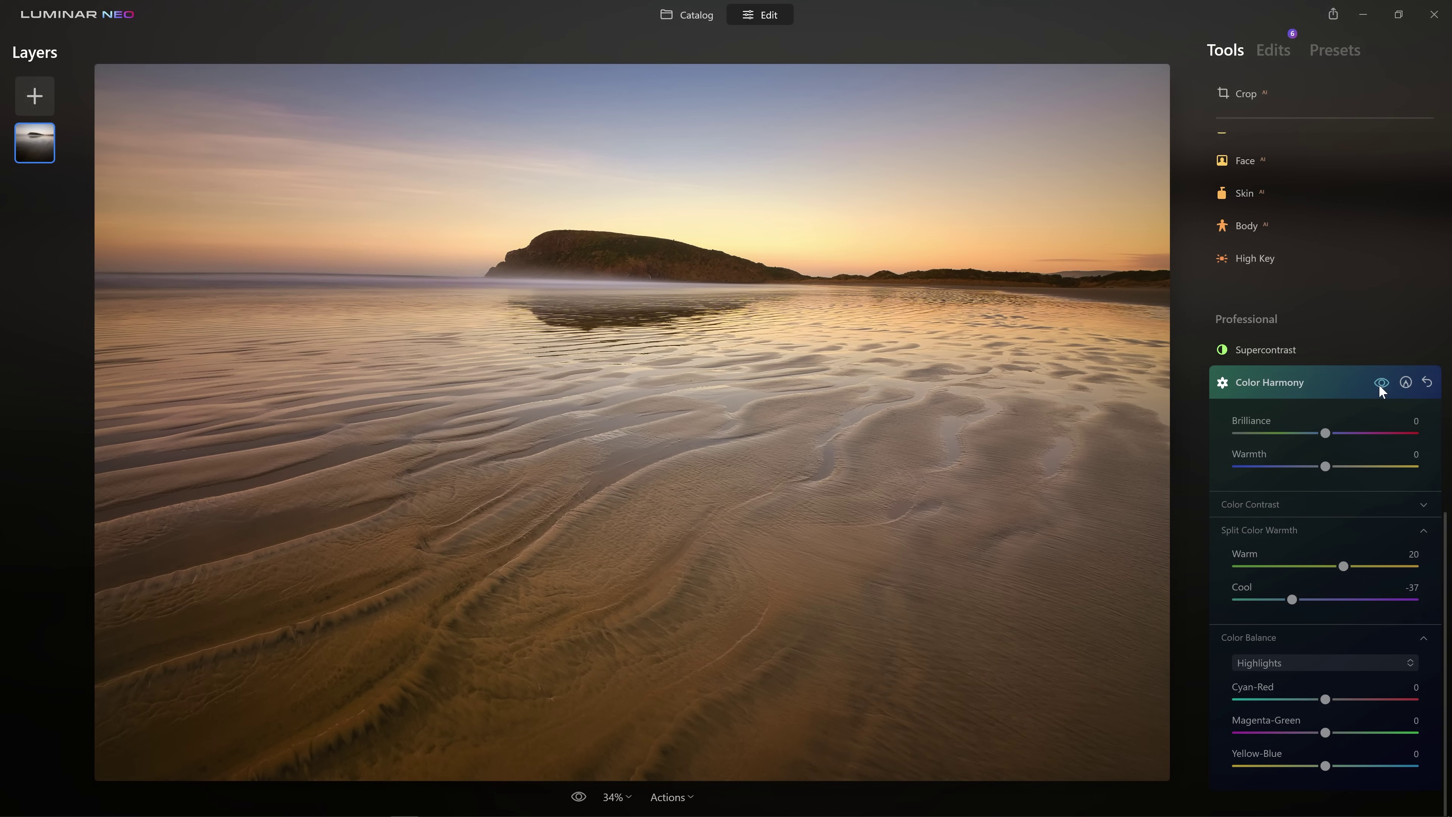
pyautogui.click(1379, 383)
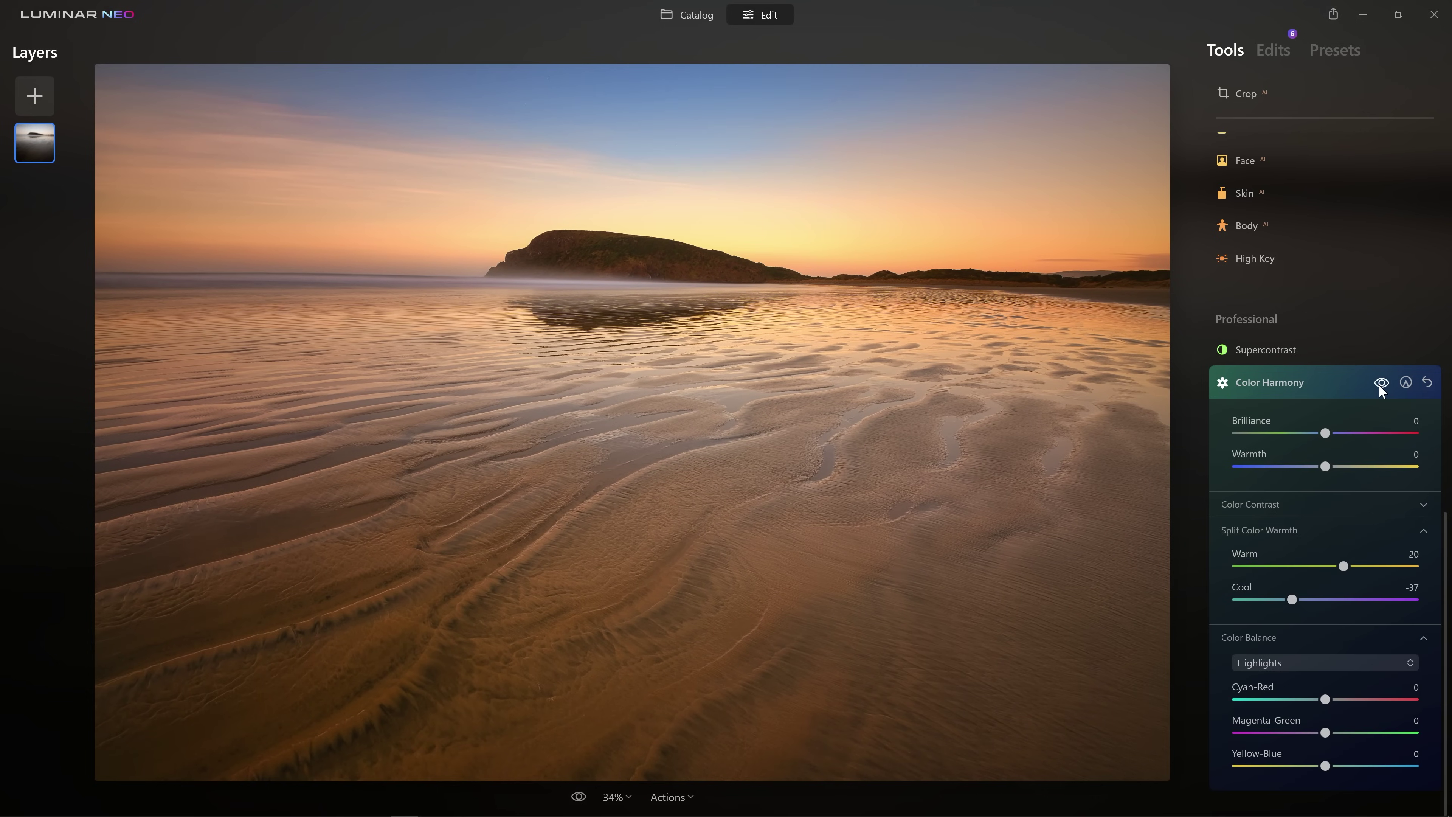
pyautogui.click(1379, 386)
pyautogui.click(1380, 386)
pyautogui.moveTo(1339, 566); pyautogui.dragTo(1314, 599)
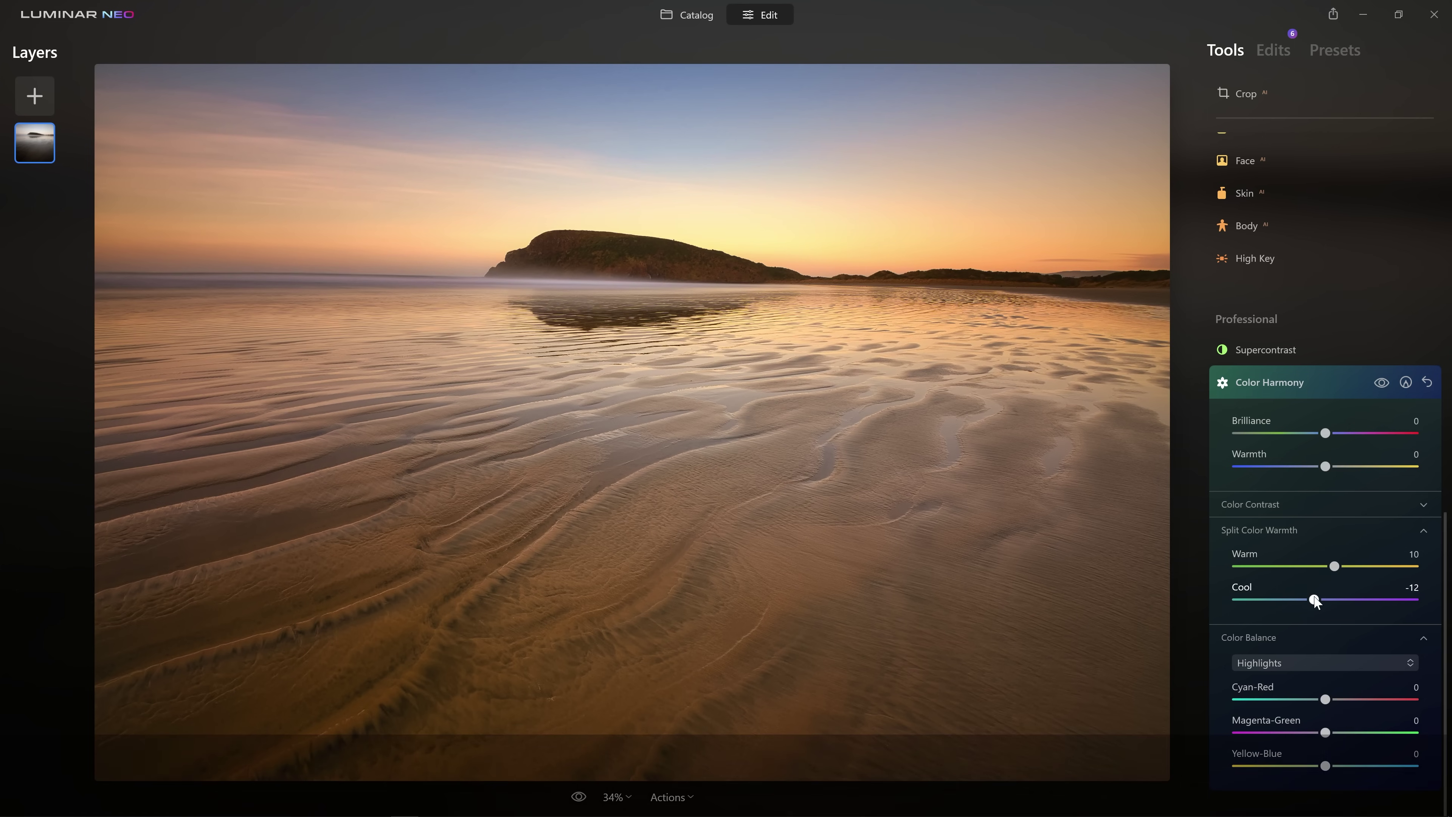
pyautogui.click(1379, 386)
pyautogui.click(1380, 386)
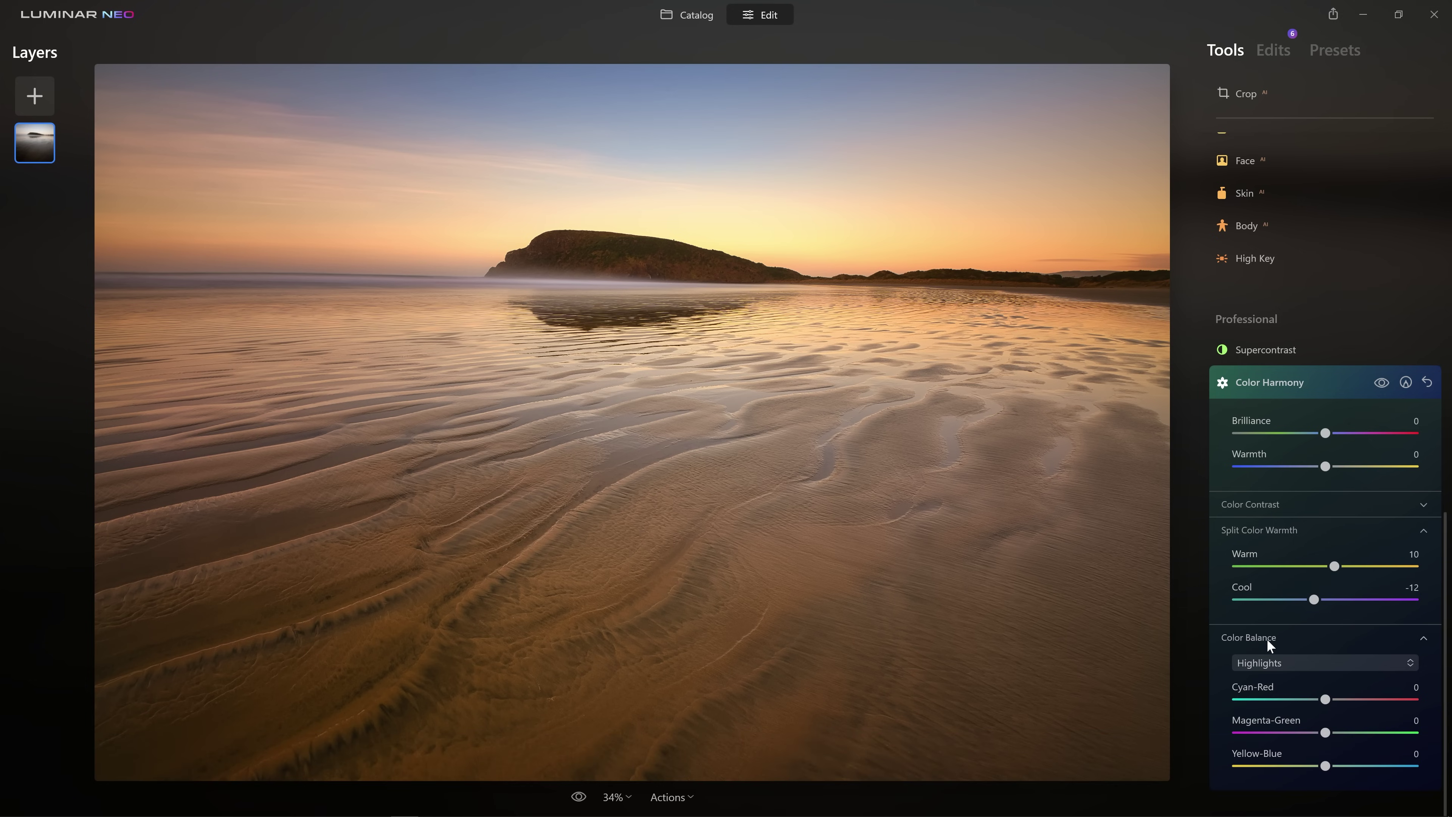
# - Tint the Color Balance shadows toward cyan, with Yellow-Blue around 20
pyautogui.click(1303, 660)
pyautogui.click(1288, 693)
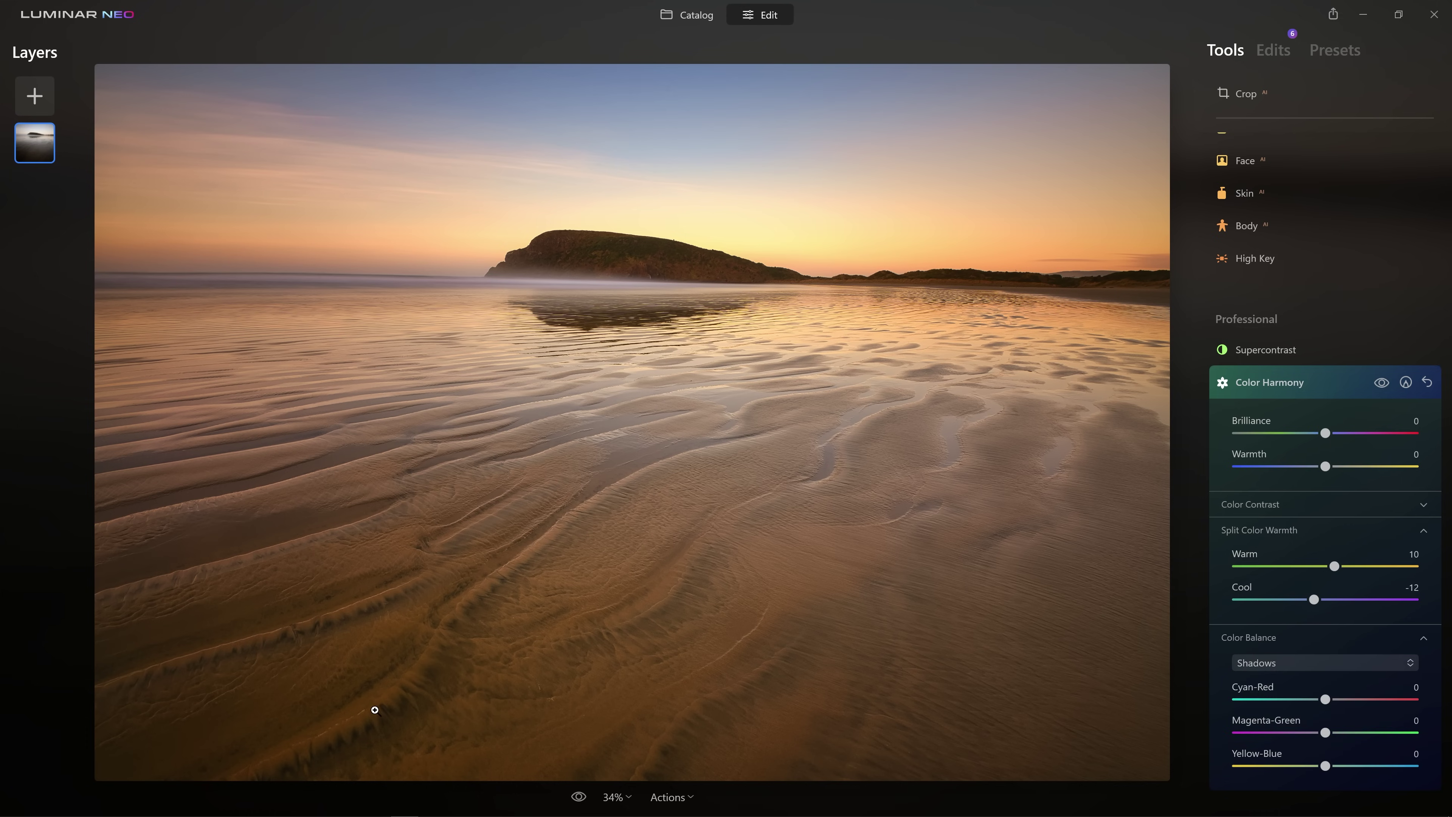
pyautogui.moveTo(1326, 766); pyautogui.dragTo(1335, 767)
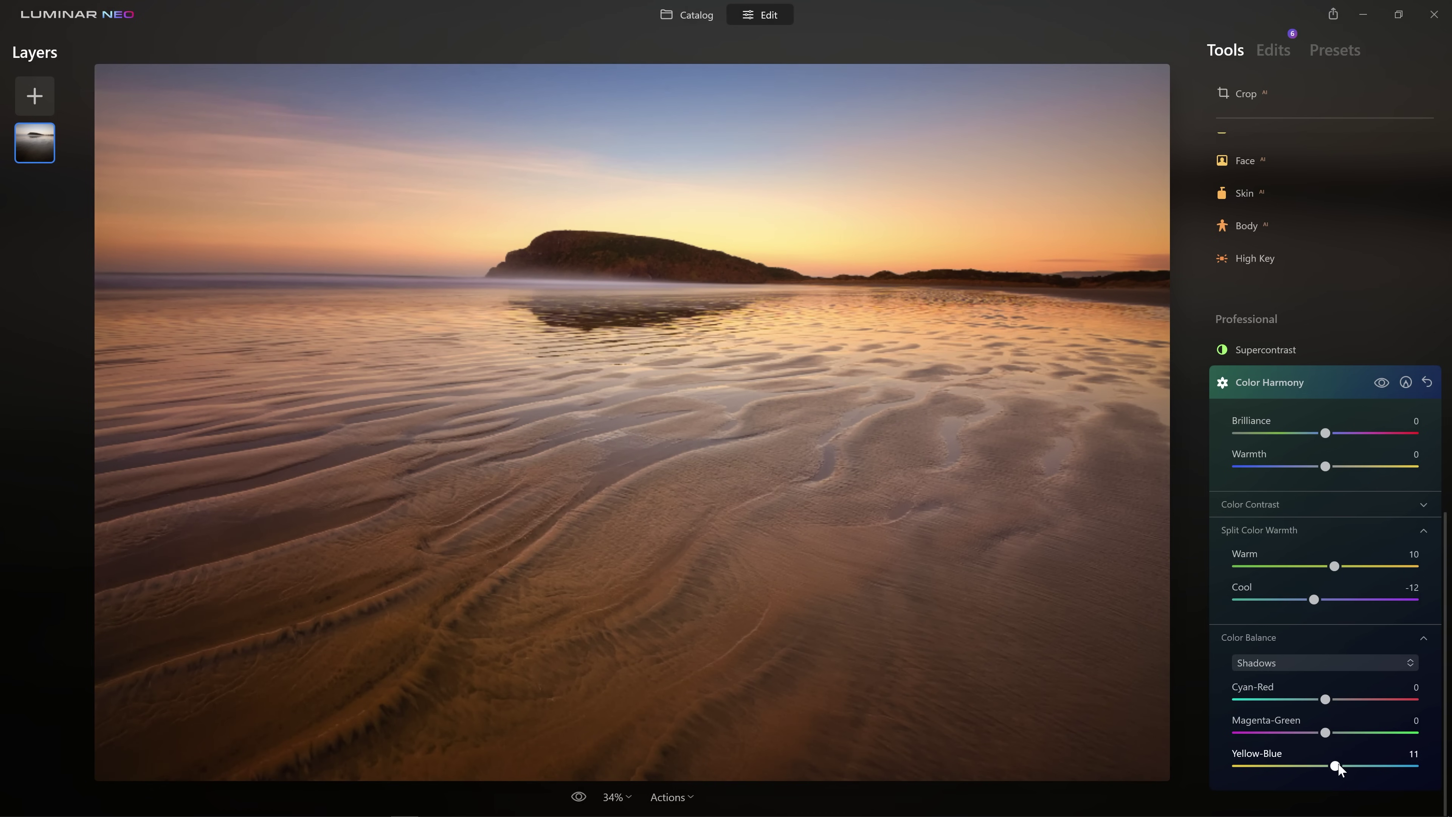
pyautogui.moveTo(1325, 699); pyautogui.dragTo(1305, 702)
pyautogui.moveTo(1335, 766); pyautogui.dragTo(1345, 769)
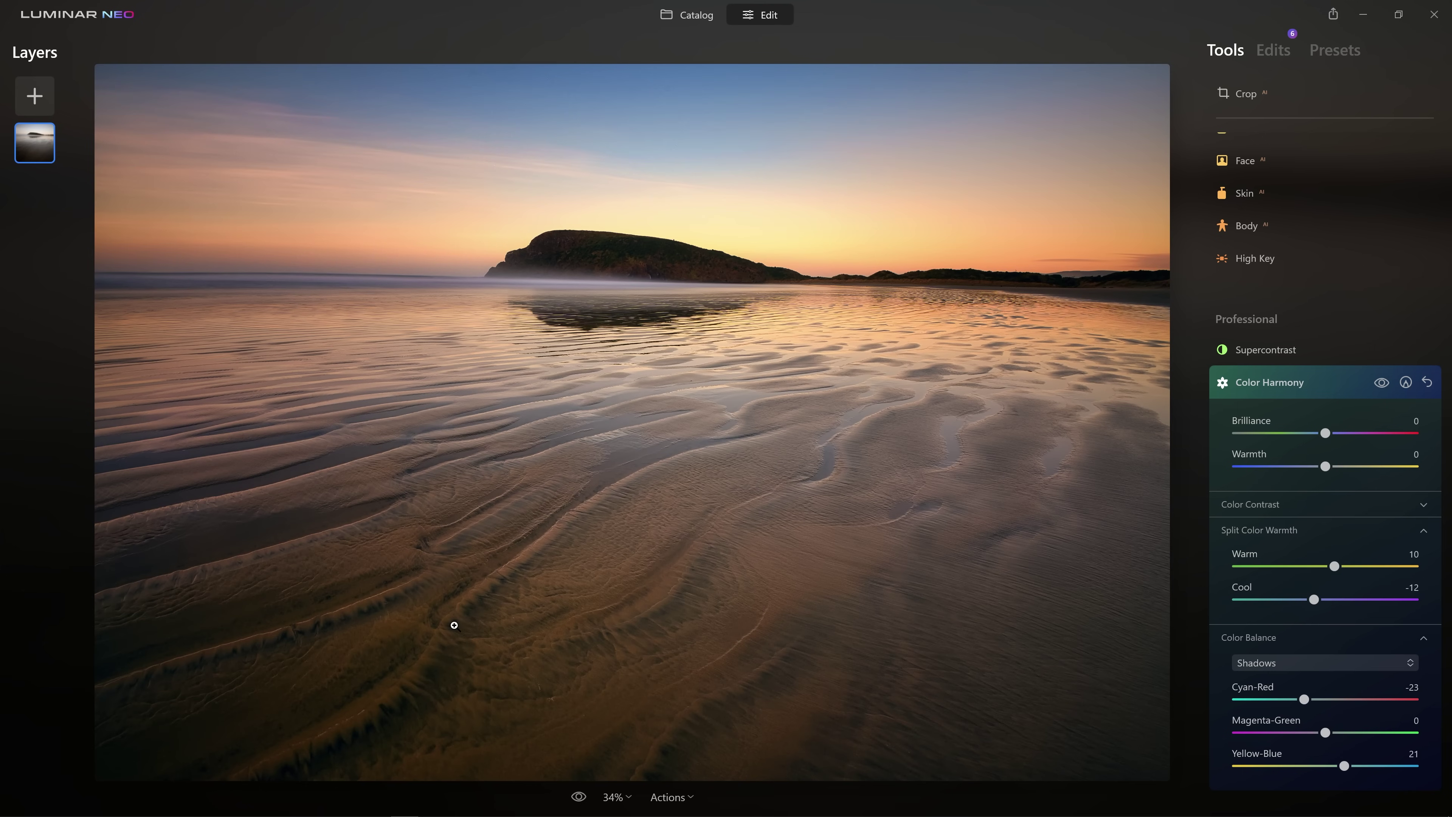
# - Switch Color Balance to Highlights and push them toward red
pyautogui.click(1330, 663)
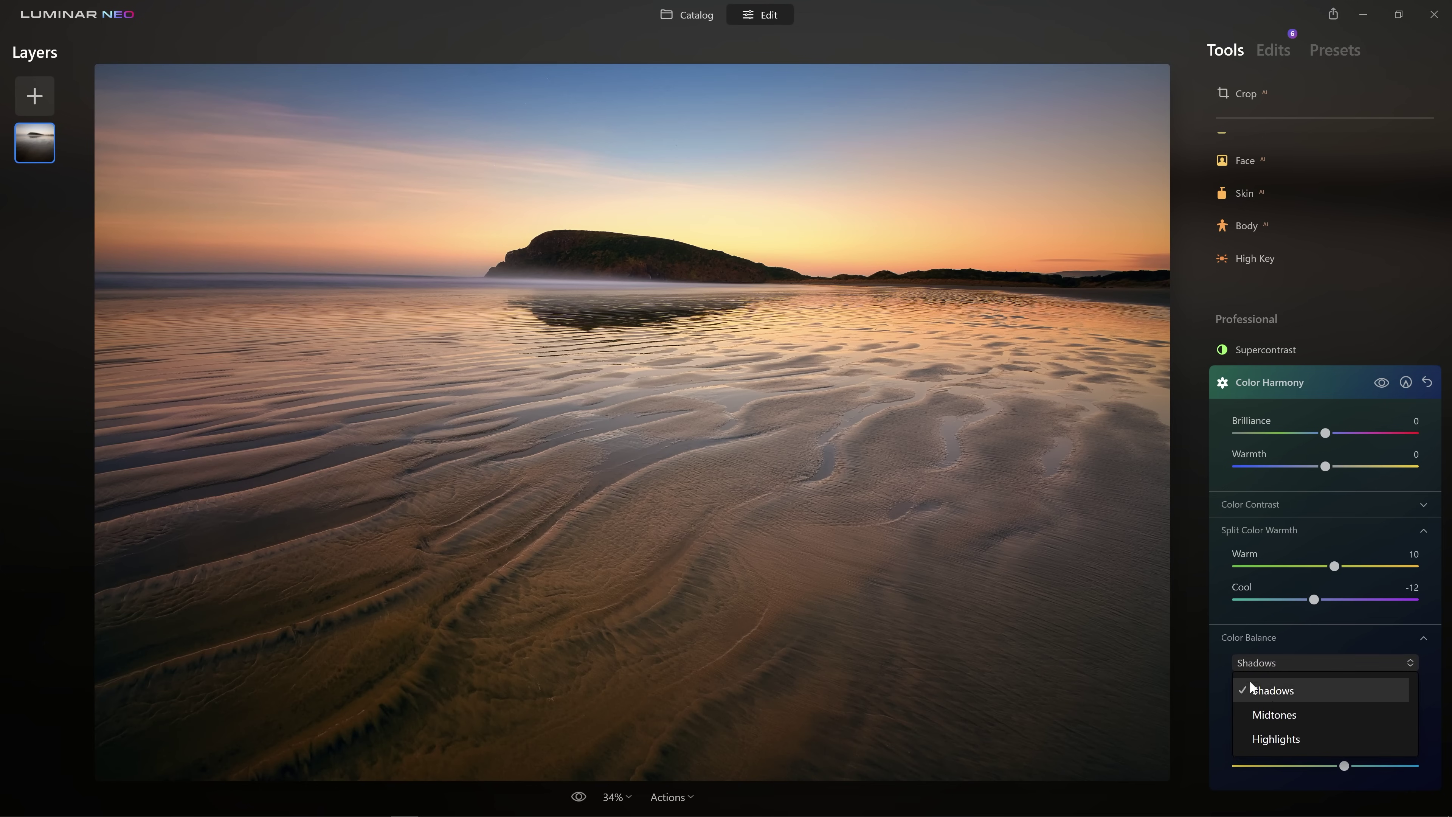
pyautogui.click(1276, 736)
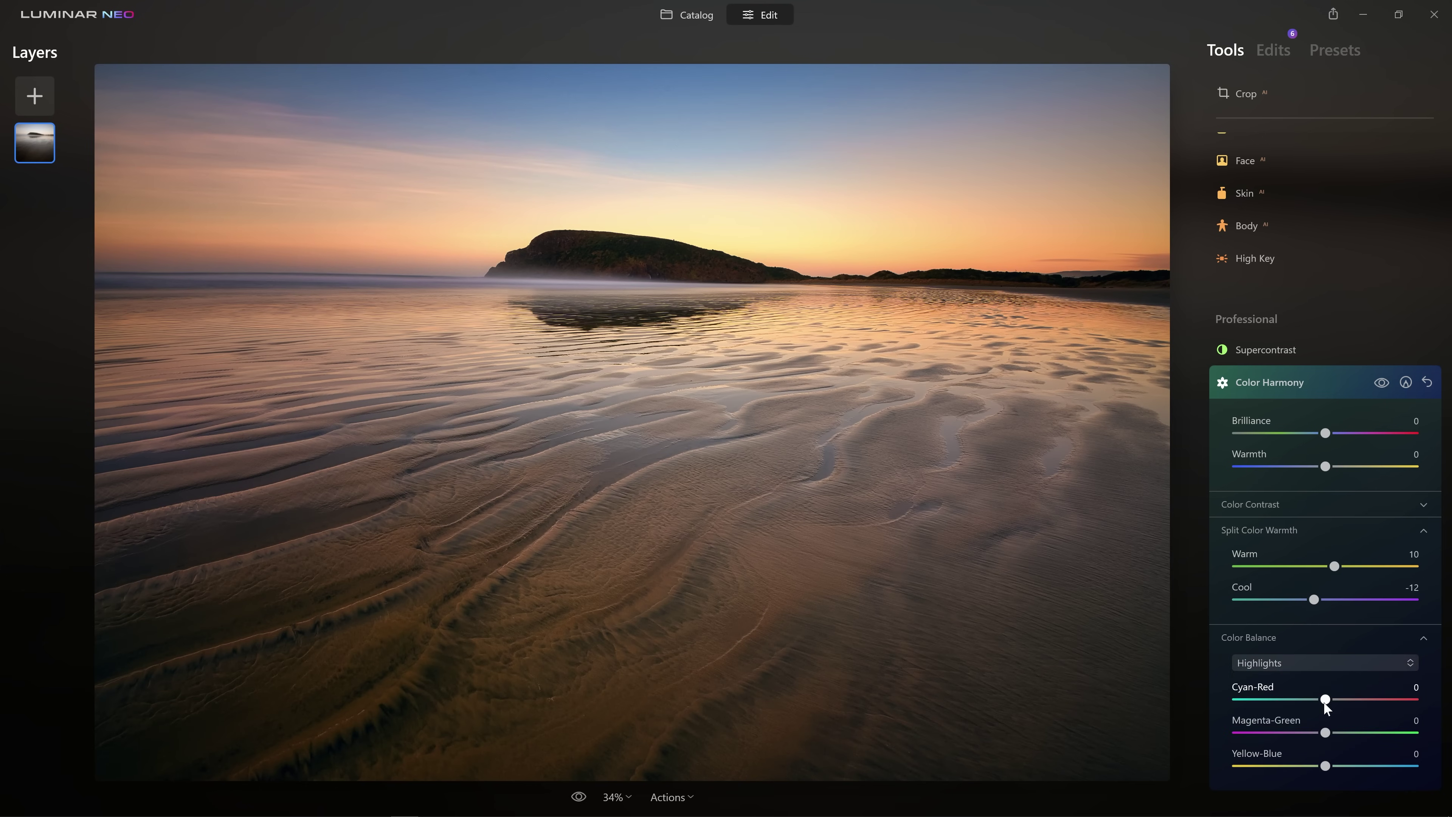
pyautogui.moveTo(1324, 700); pyautogui.dragTo(1340, 700)
pyautogui.moveTo(1324, 766); pyautogui.dragTo(1339, 766)
# - Set the Midtones balance to Cyan-Red -17 and Yellow-Blue 19
pyautogui.click(1315, 662)
pyautogui.click(1317, 680)
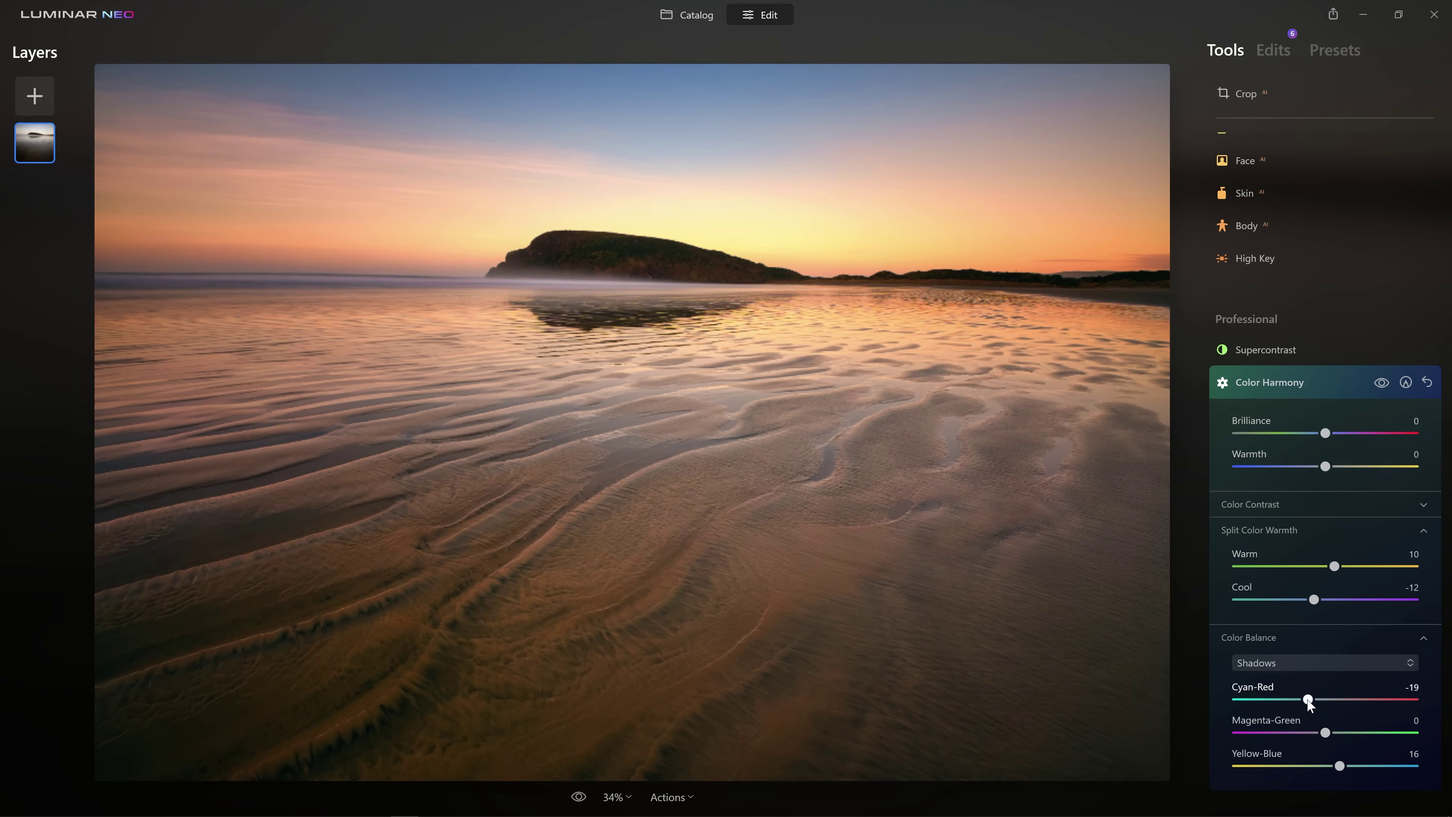
pyautogui.click(1317, 666)
pyautogui.click(1271, 688)
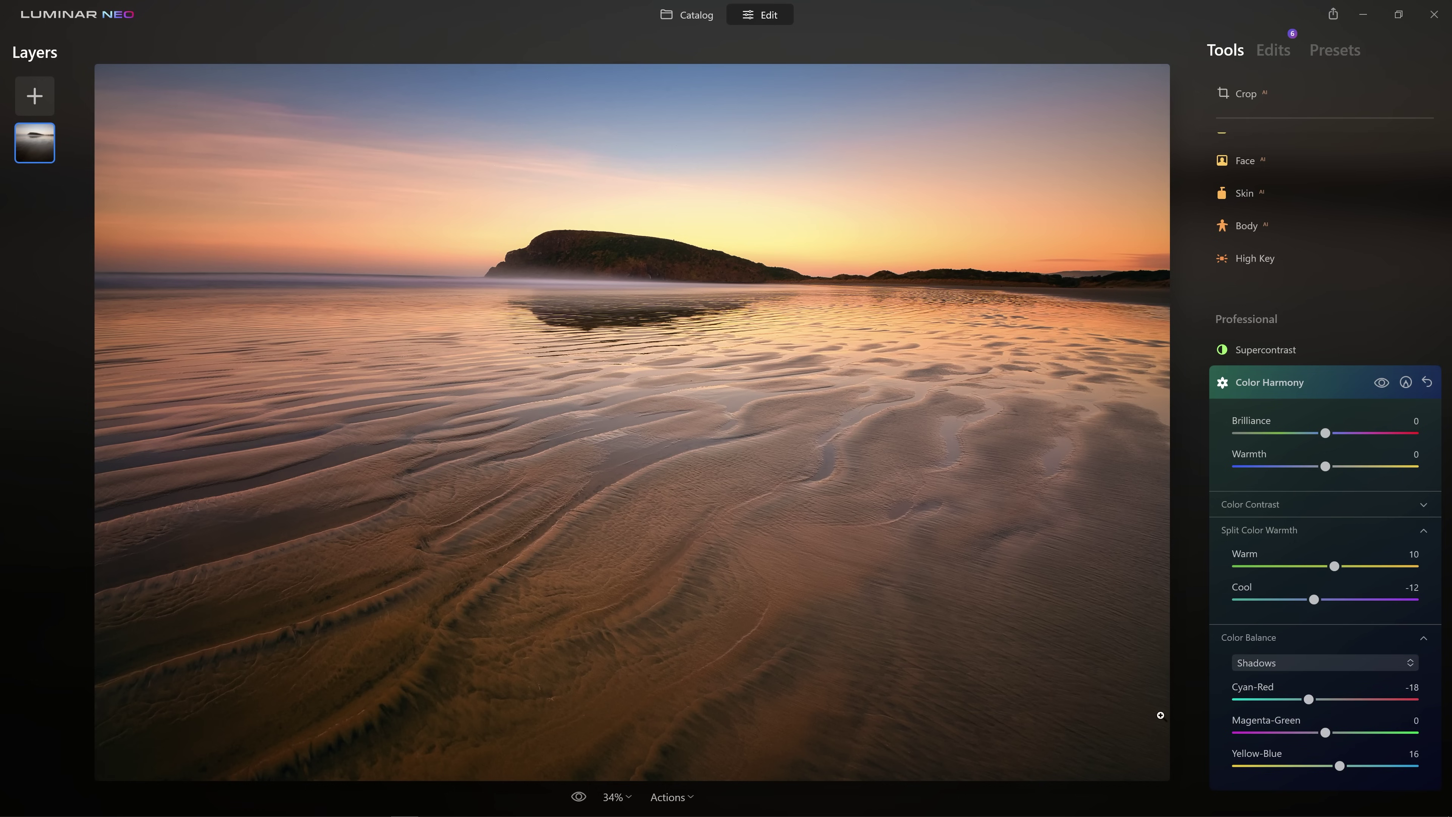
pyautogui.click(1277, 664)
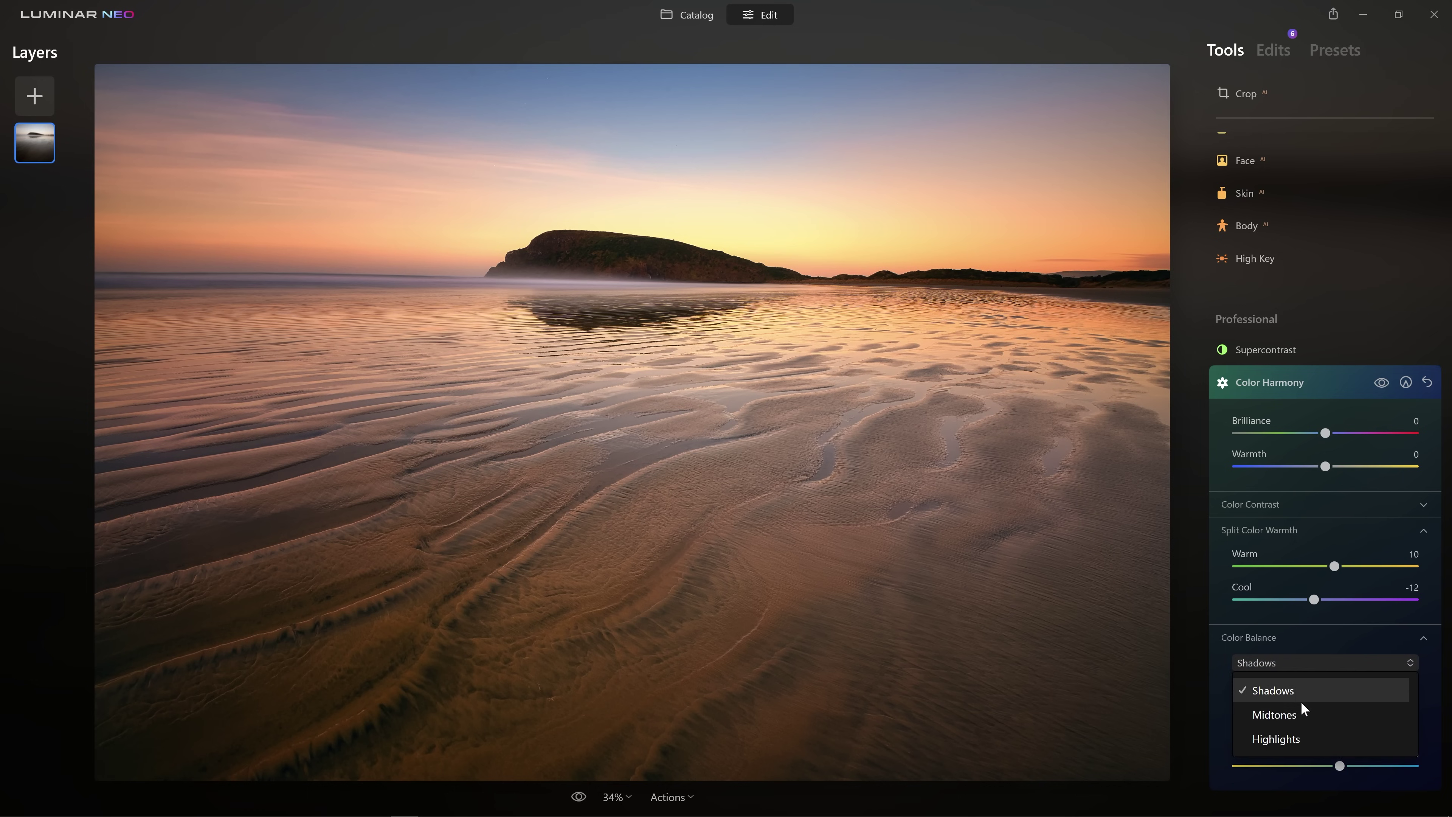
pyautogui.click(1302, 713)
pyautogui.moveTo(1324, 766); pyautogui.dragTo(1337, 767)
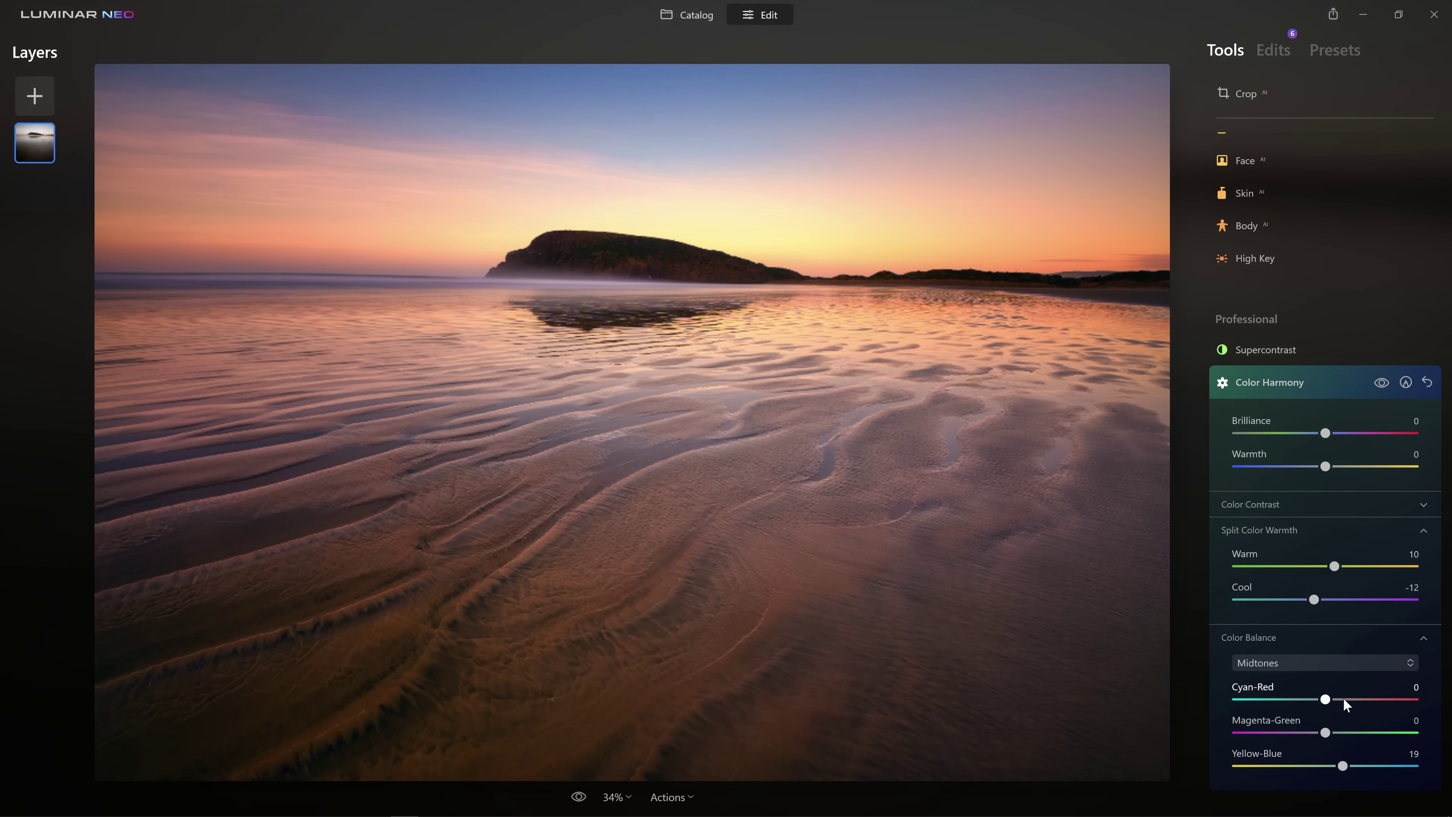
pyautogui.moveTo(1326, 696); pyautogui.dragTo(1314, 702)
# - Toggle Color Harmony off and on repeatedly to compare before and after
pyautogui.click(1382, 386)
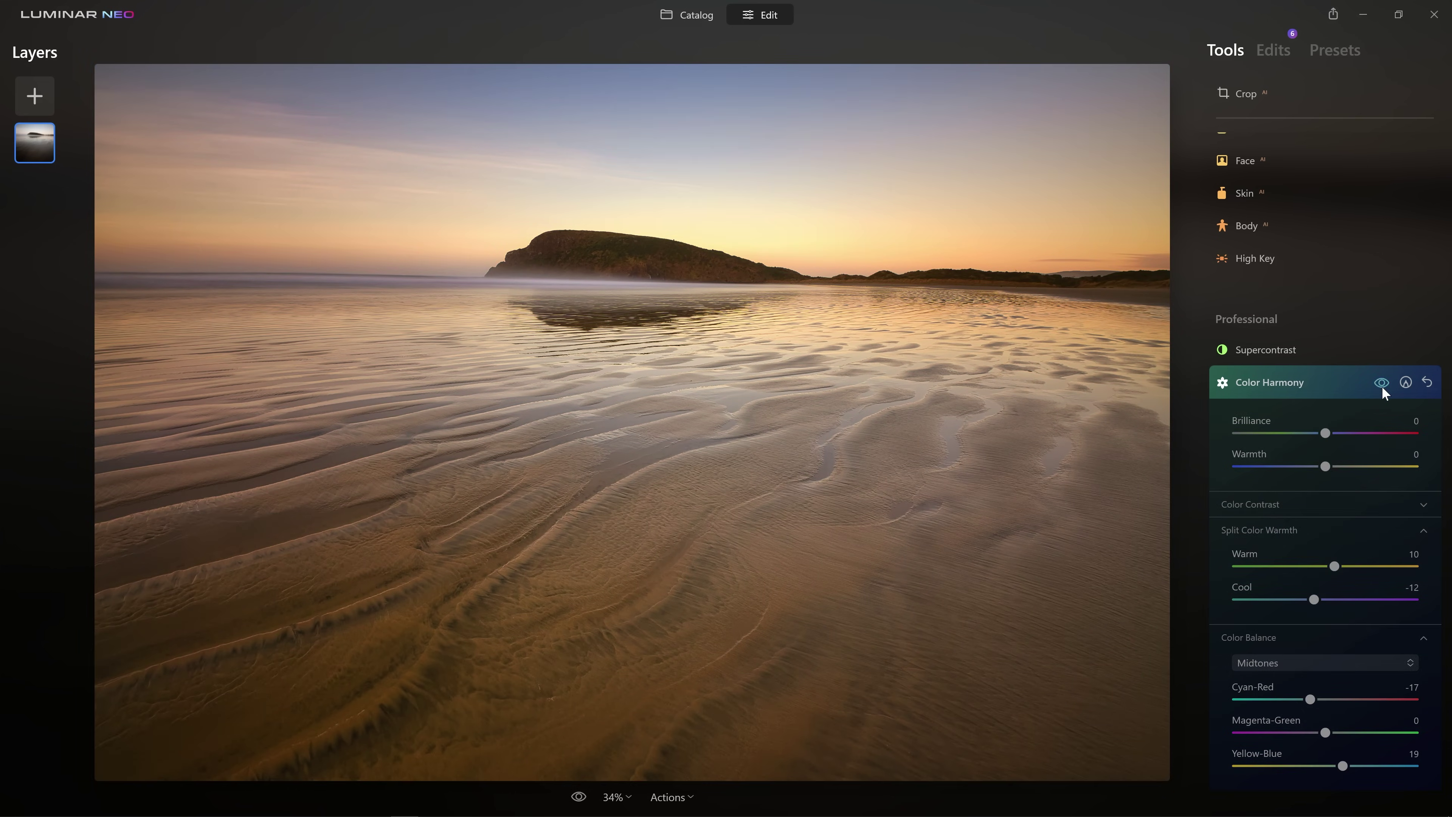
pyautogui.click(1381, 382)
pyautogui.click(1382, 382)
pyautogui.click(1382, 382)
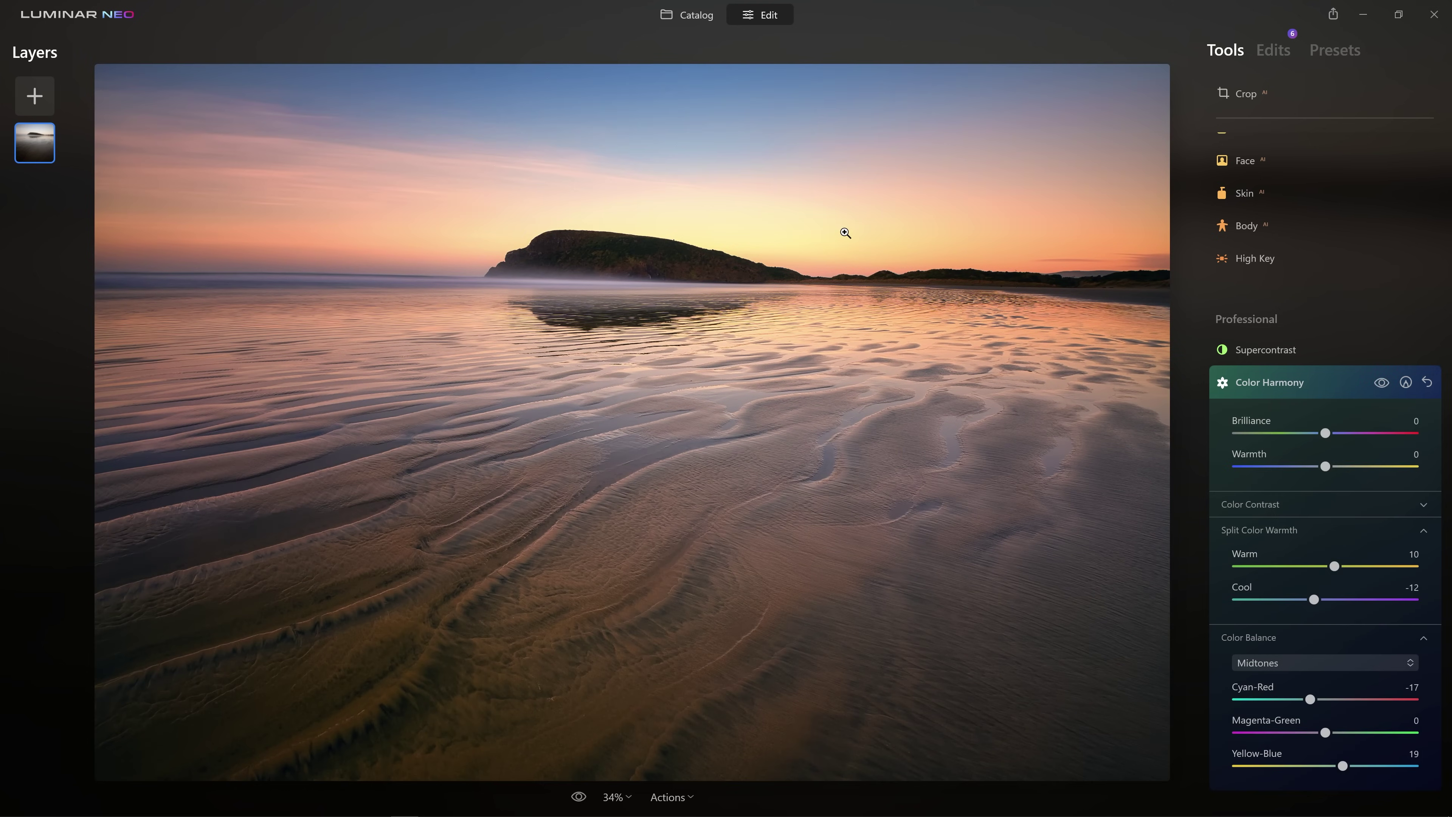
pyautogui.click(1381, 385)
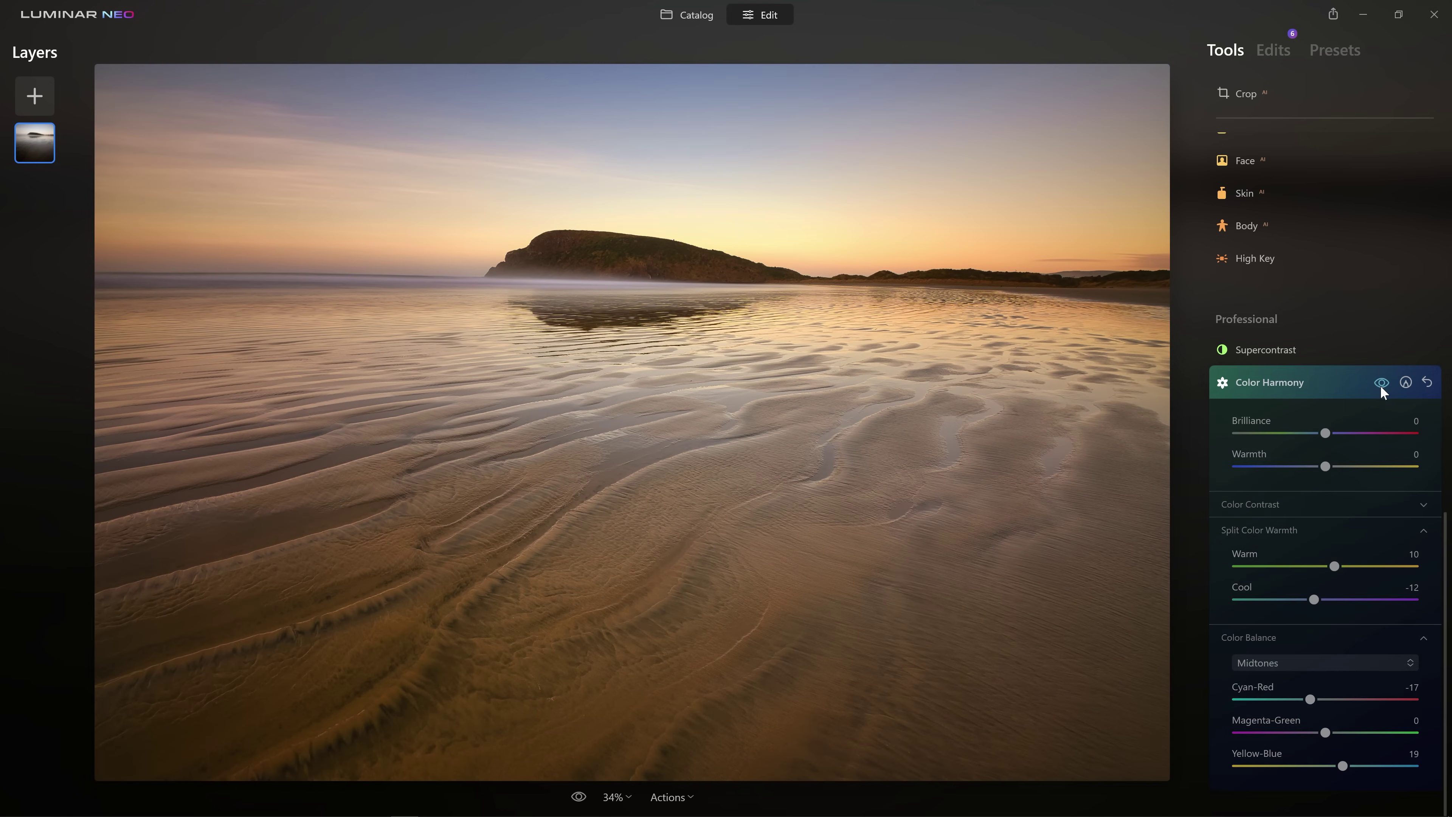
pyautogui.click(1381, 385)
pyautogui.click(1381, 385)
pyautogui.click(1380, 385)
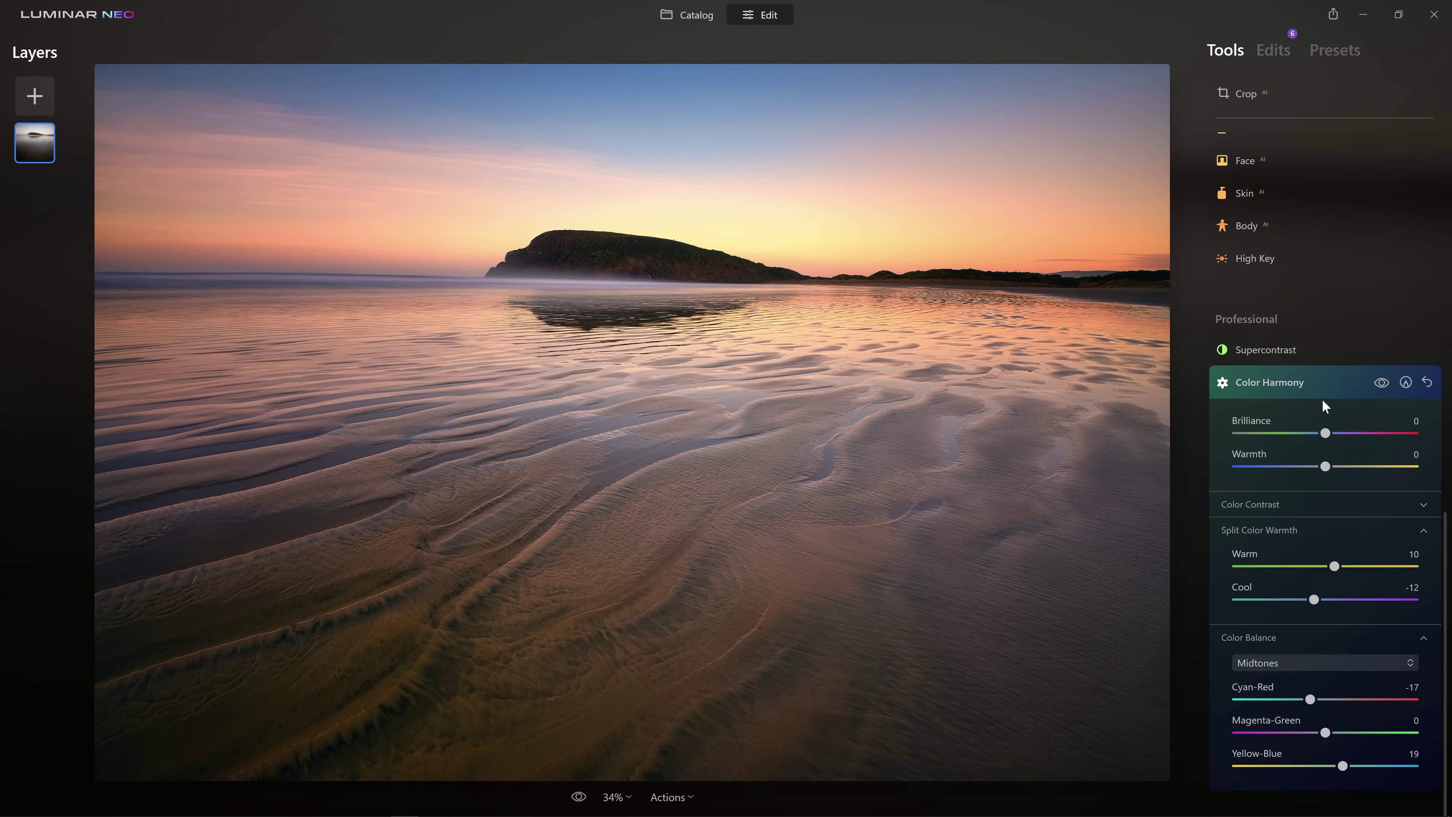
# - Paint a Color Harmony mask at strength 50 across the foreground sand, then compare it on and off
pyautogui.click(1407, 382)
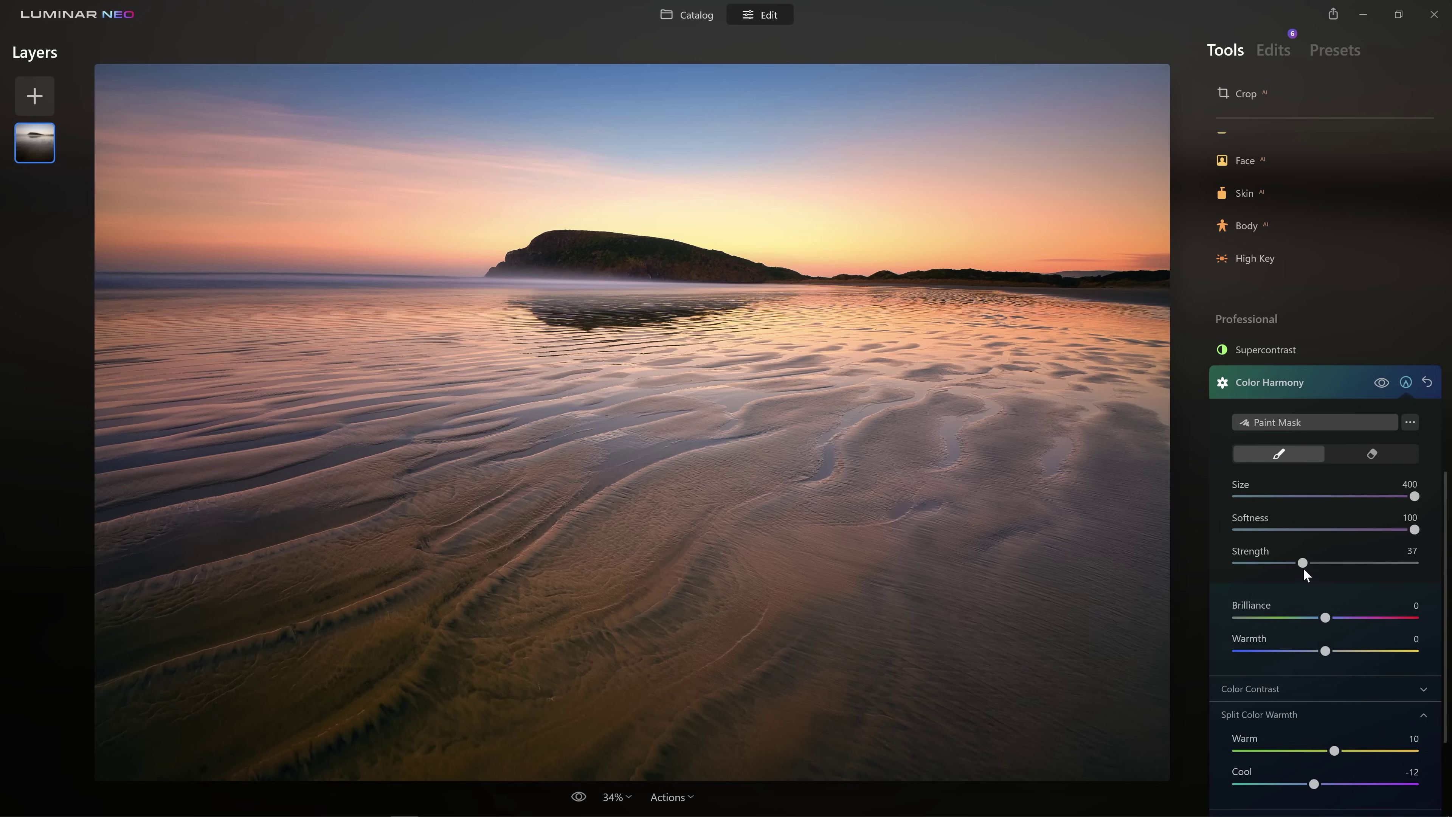
pyautogui.moveTo(1302, 563); pyautogui.dragTo(1326, 567)
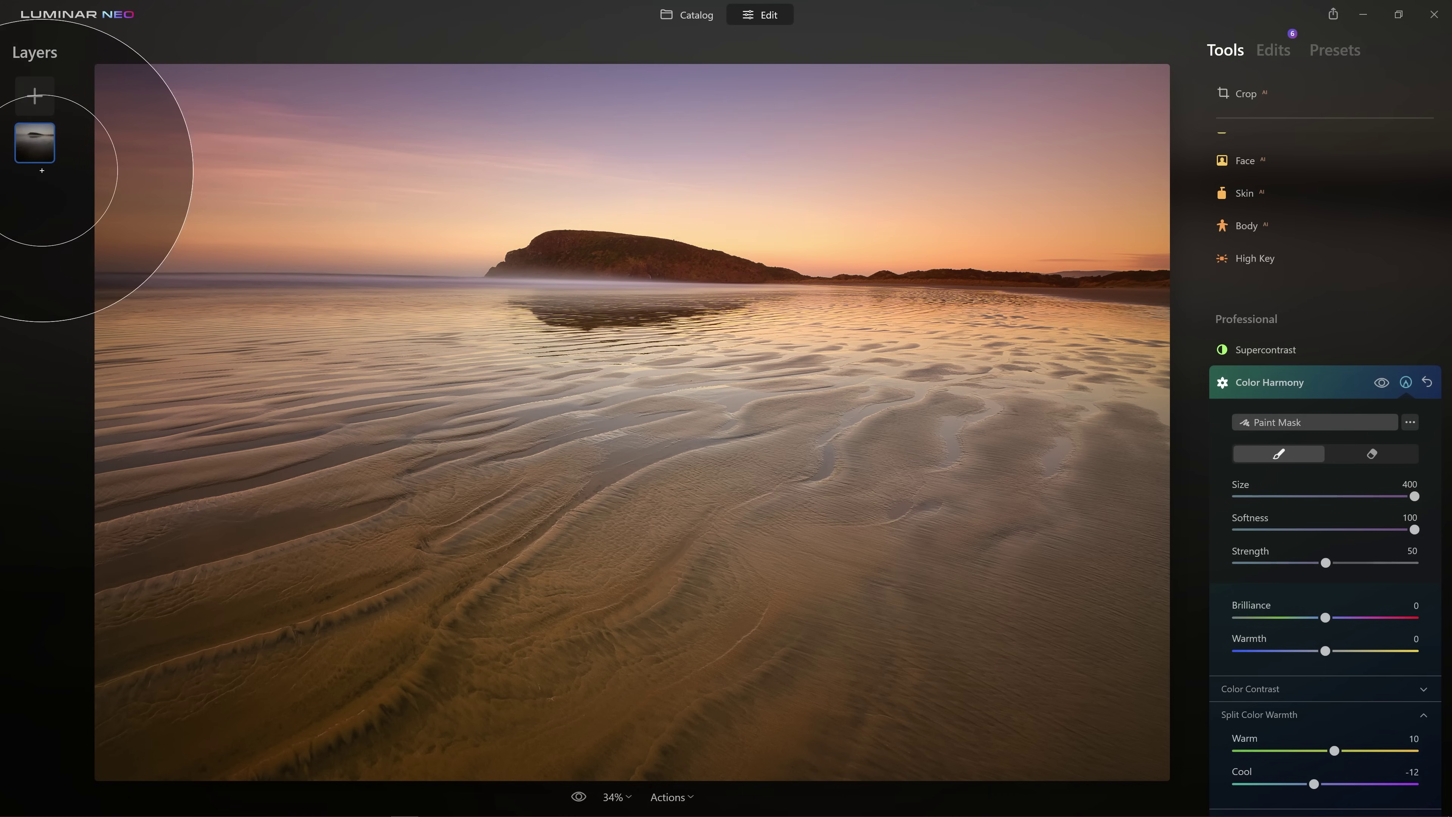
pyautogui.moveTo(382, 281)
pyautogui.mouseDown()
pyautogui.moveTo(292, 487)
pyautogui.moveTo(680, 632)
pyautogui.moveTo(299, 713)
pyautogui.moveTo(1153, 774)
pyautogui.mouseUp()
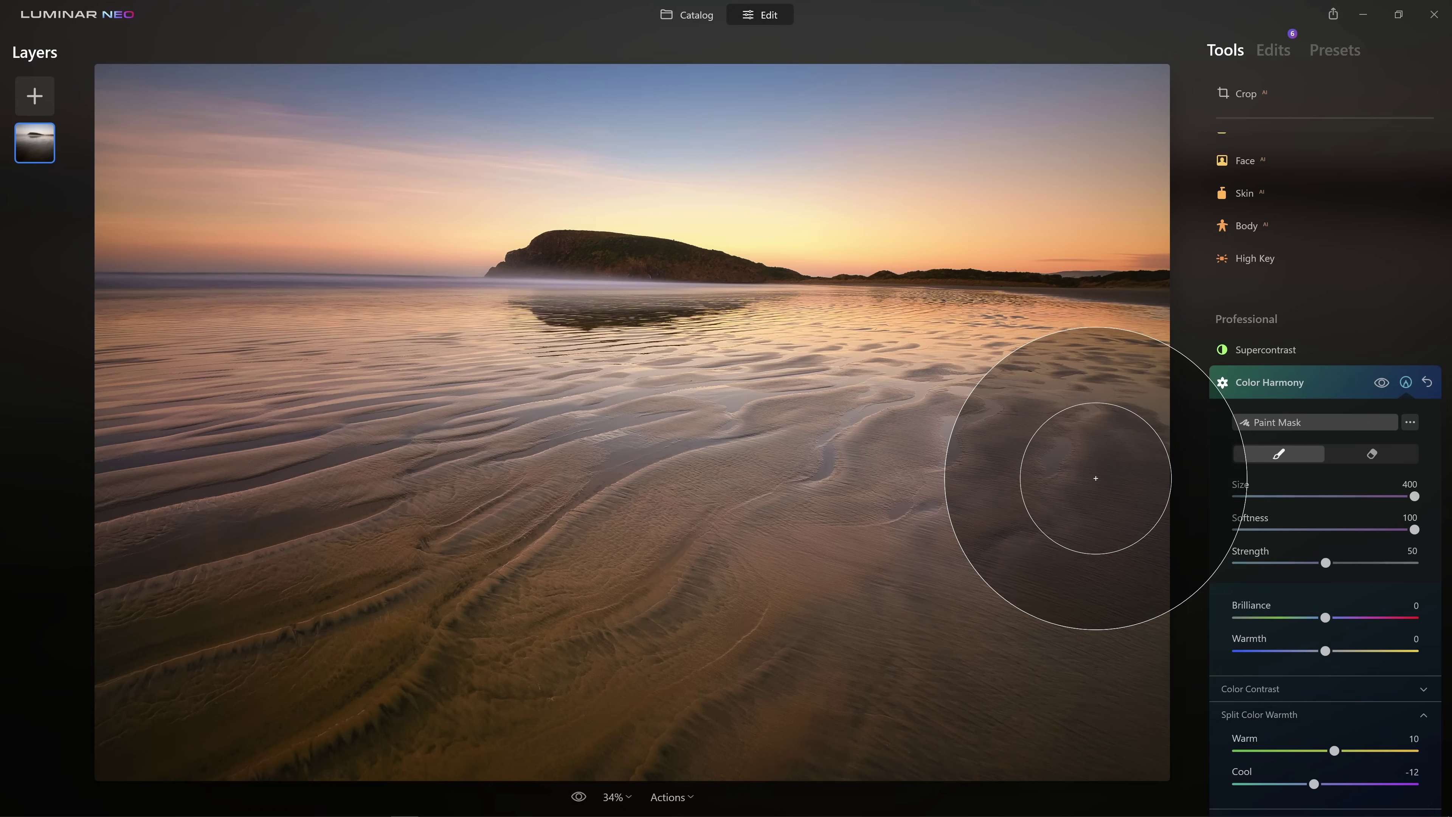
pyautogui.click(1384, 391)
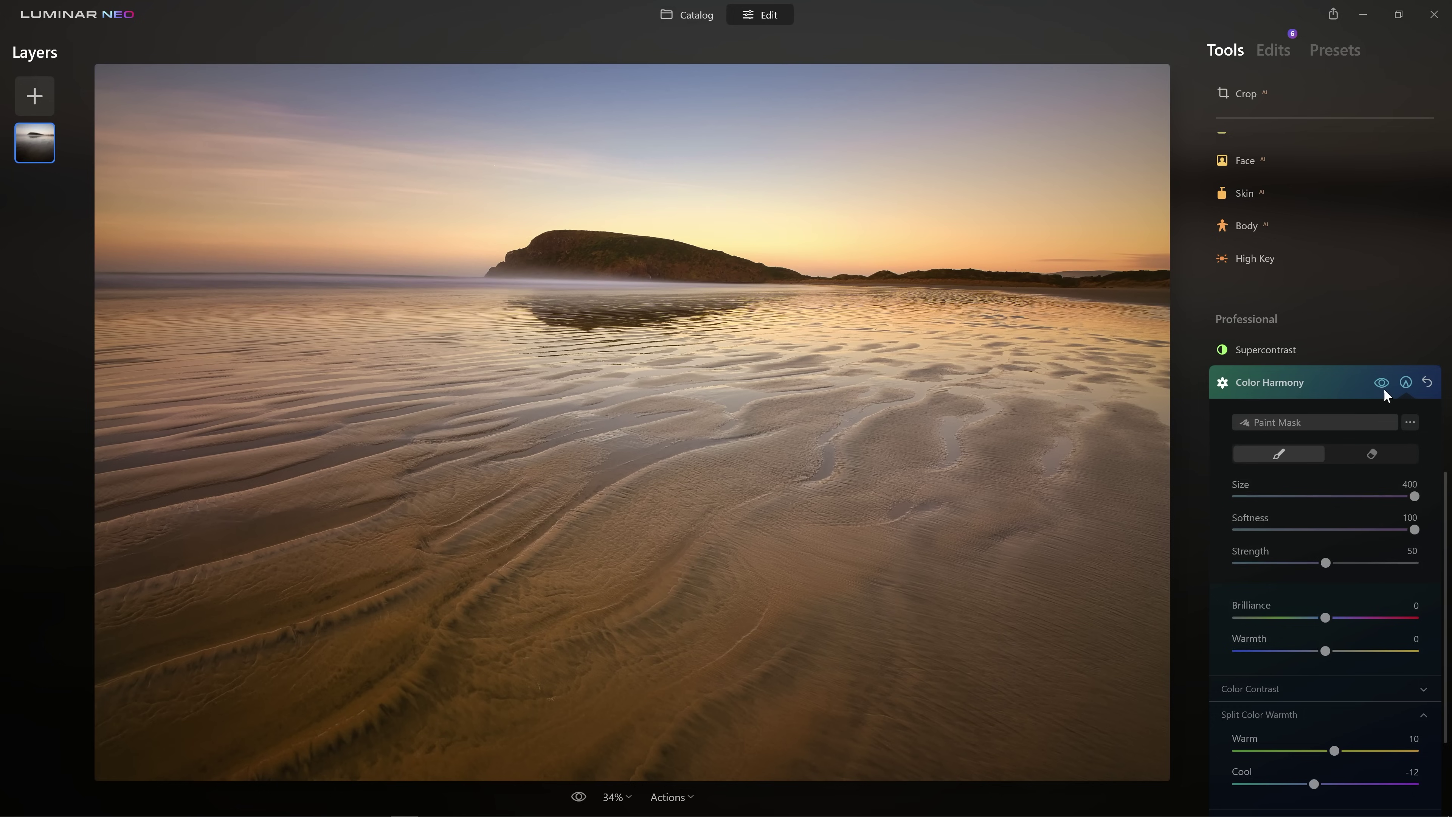
pyautogui.click(1384, 392)
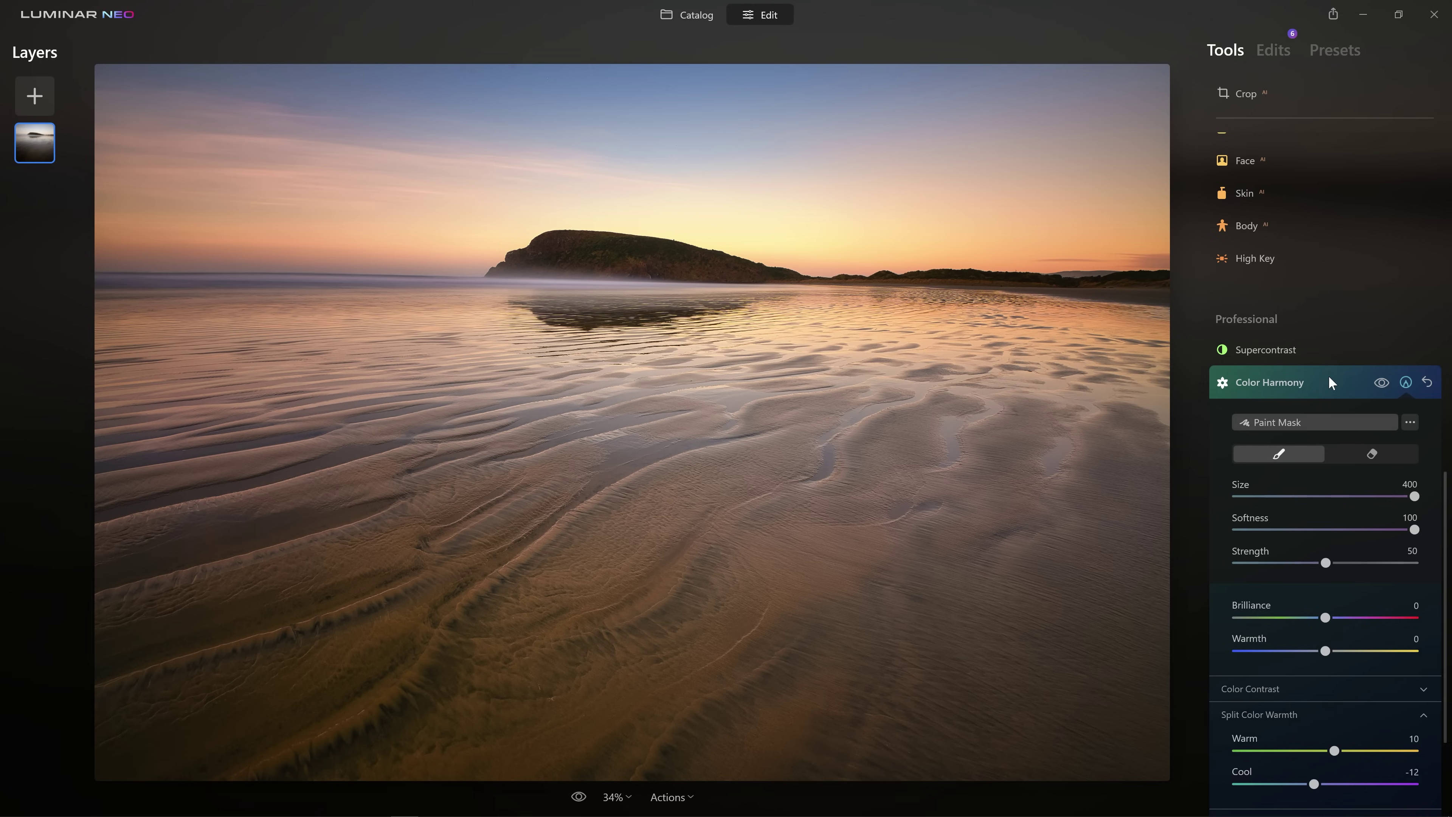
# - Start a crop with the ratio set to 16:9
pyautogui.scroll(20, 1303, 395)
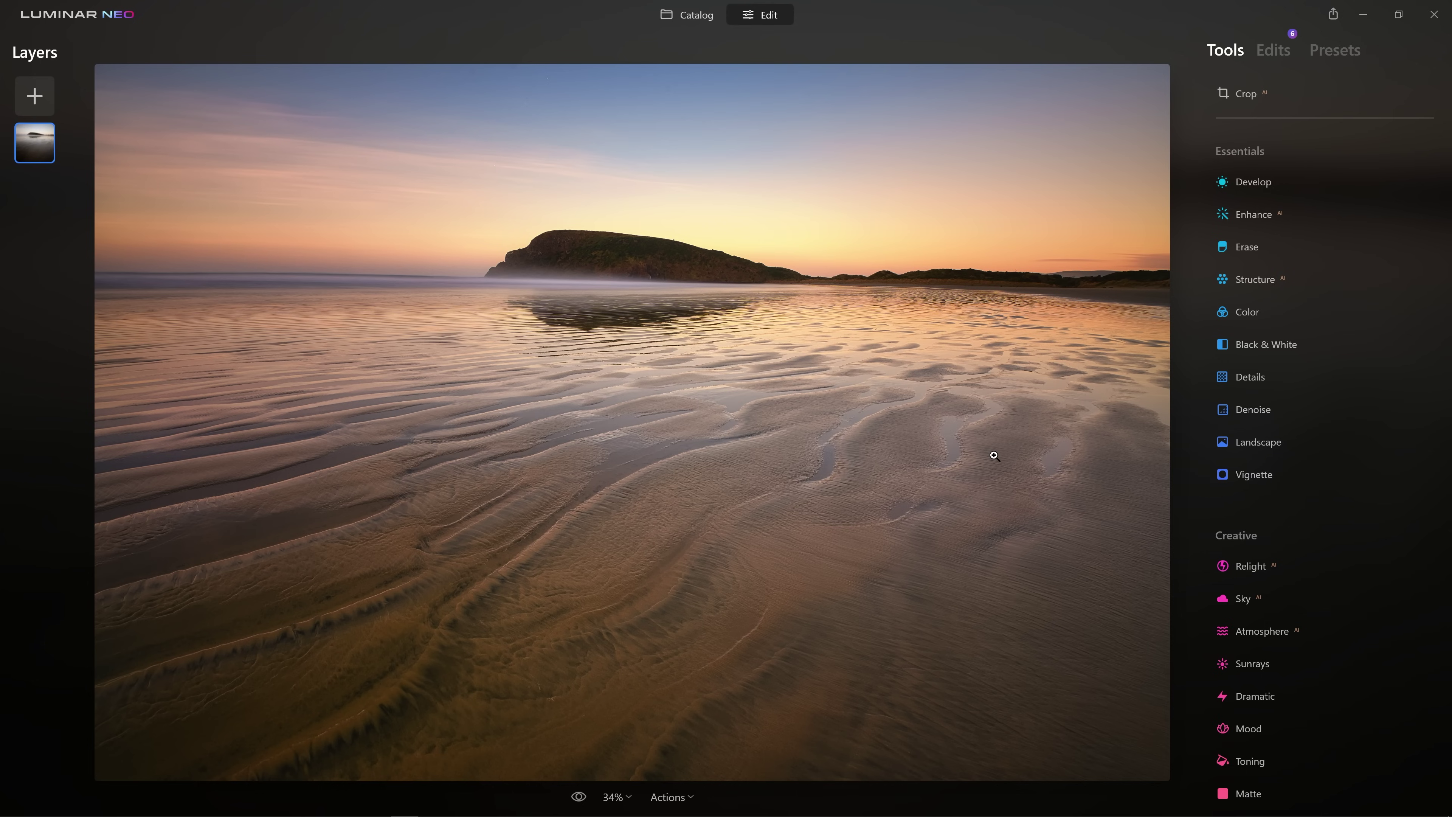
pyautogui.click(1282, 95)
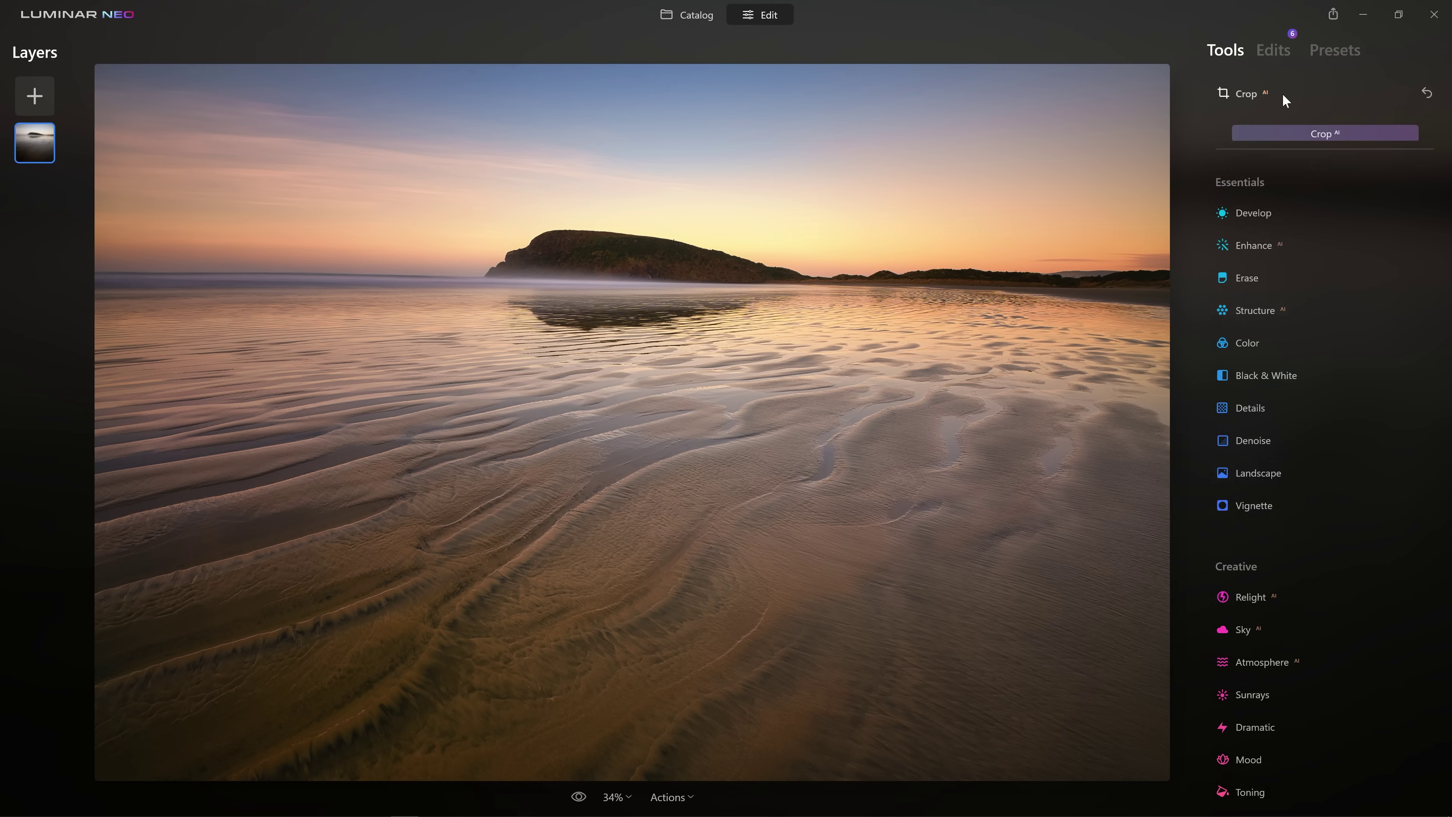
pyautogui.click(1321, 131)
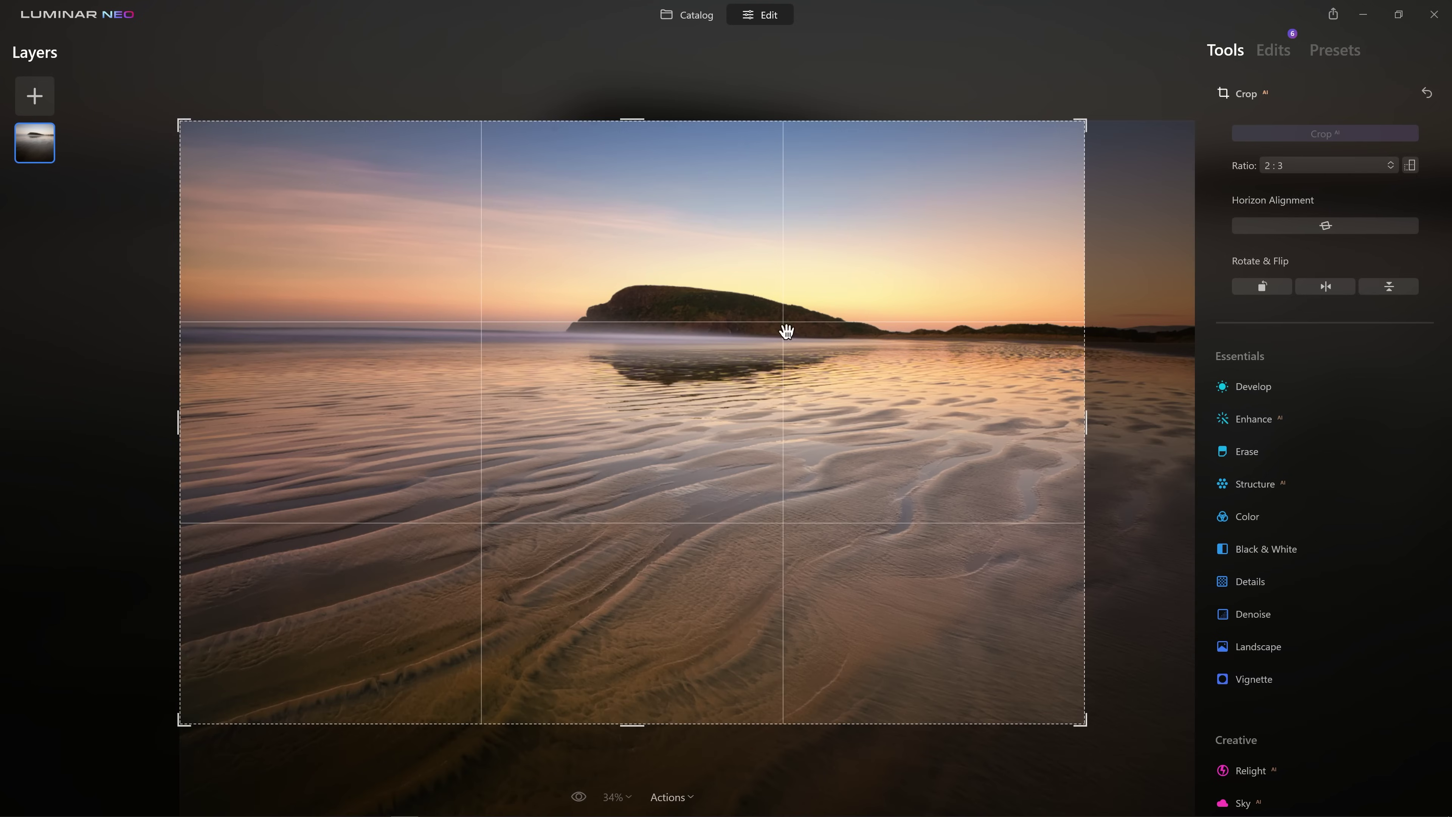
pyautogui.click(1326, 166)
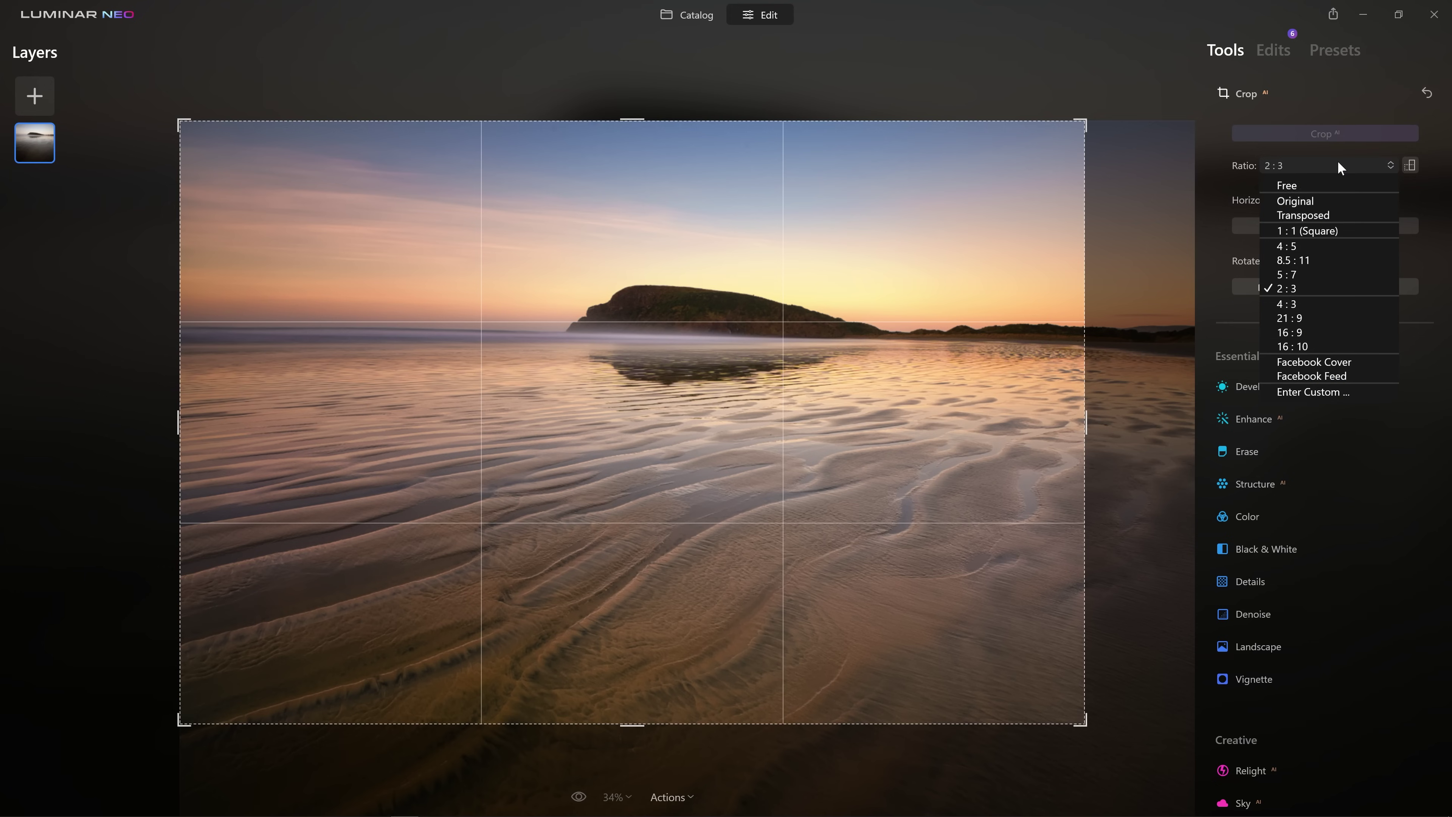
pyautogui.click(1344, 333)
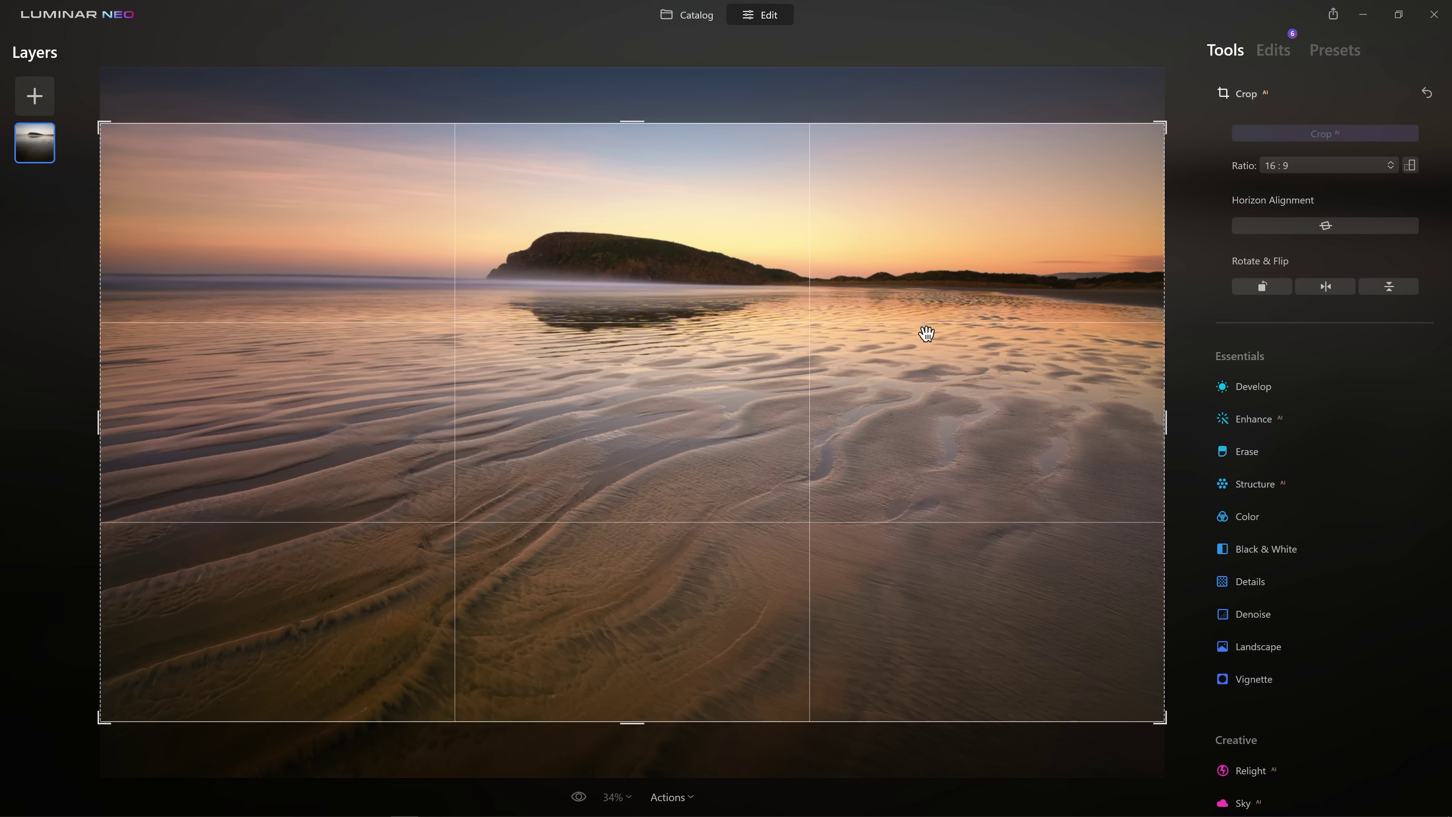
# - Level the horizon, reframe to include more sky with the island lower, and apply the crop
pyautogui.moveTo(862, 225); pyautogui.dragTo(860, 292)
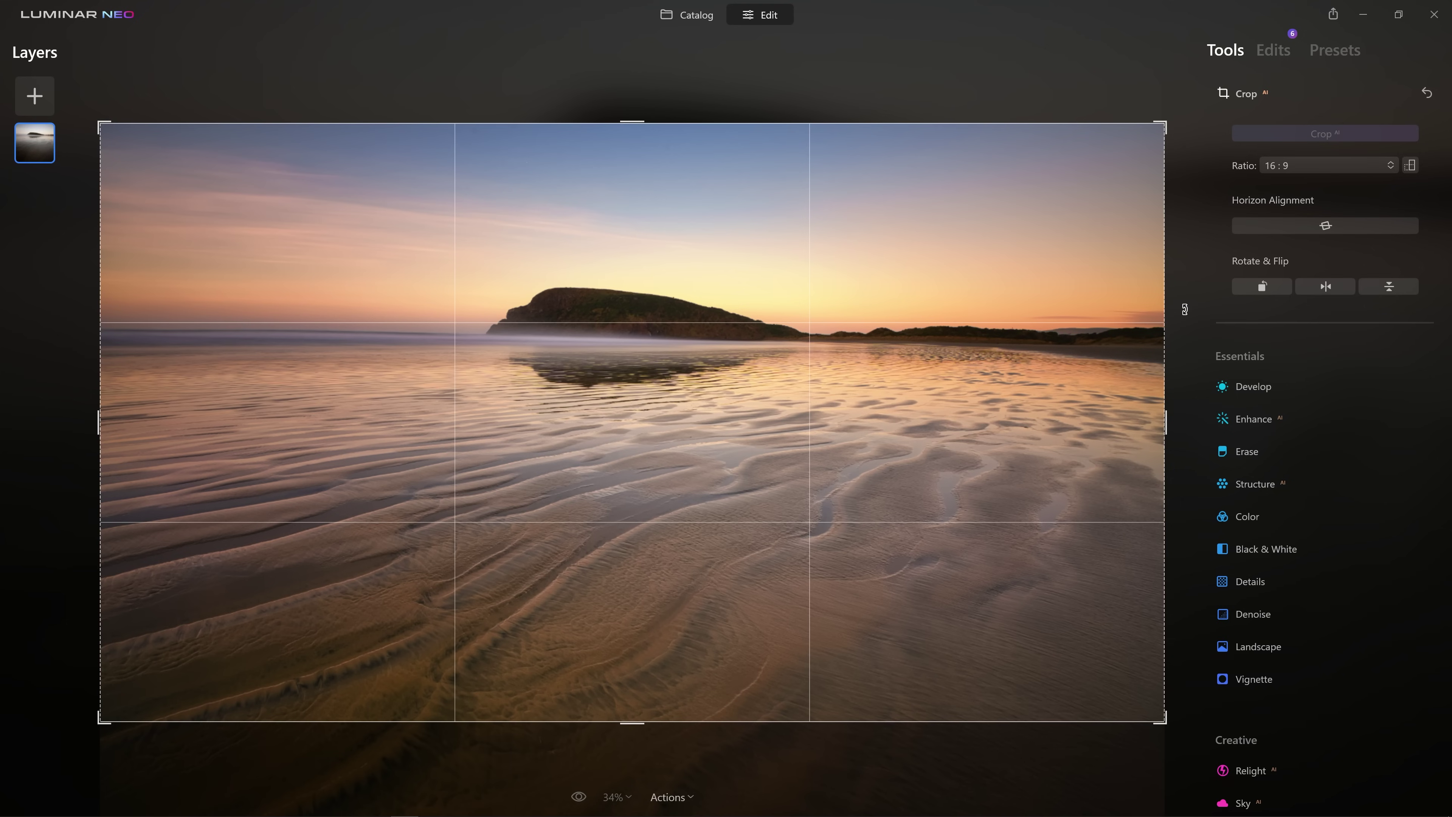
pyautogui.moveTo(1185, 310); pyautogui.dragTo(1211, 295)
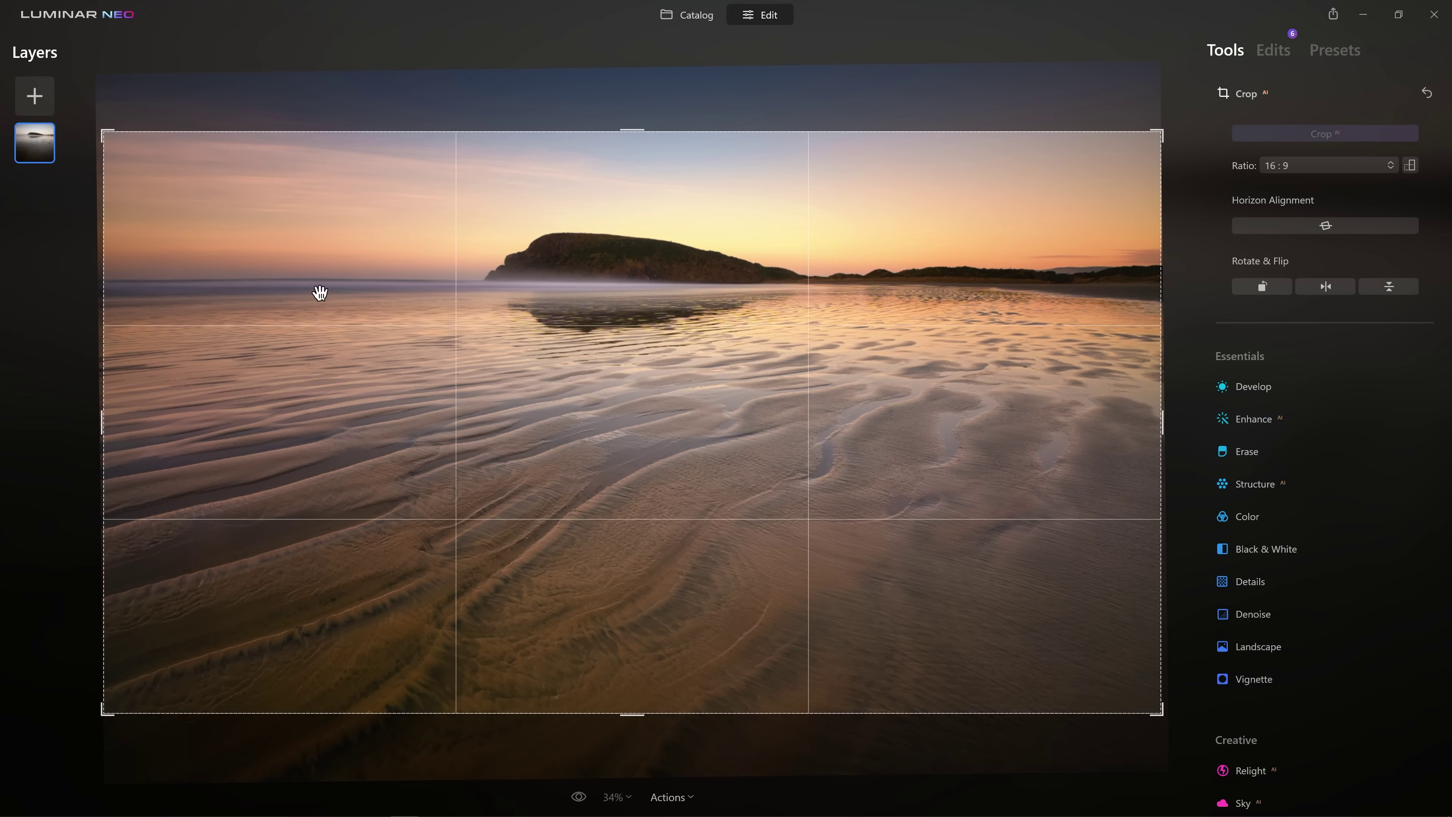
pyautogui.moveTo(631, 131); pyautogui.dragTo(614, 107)
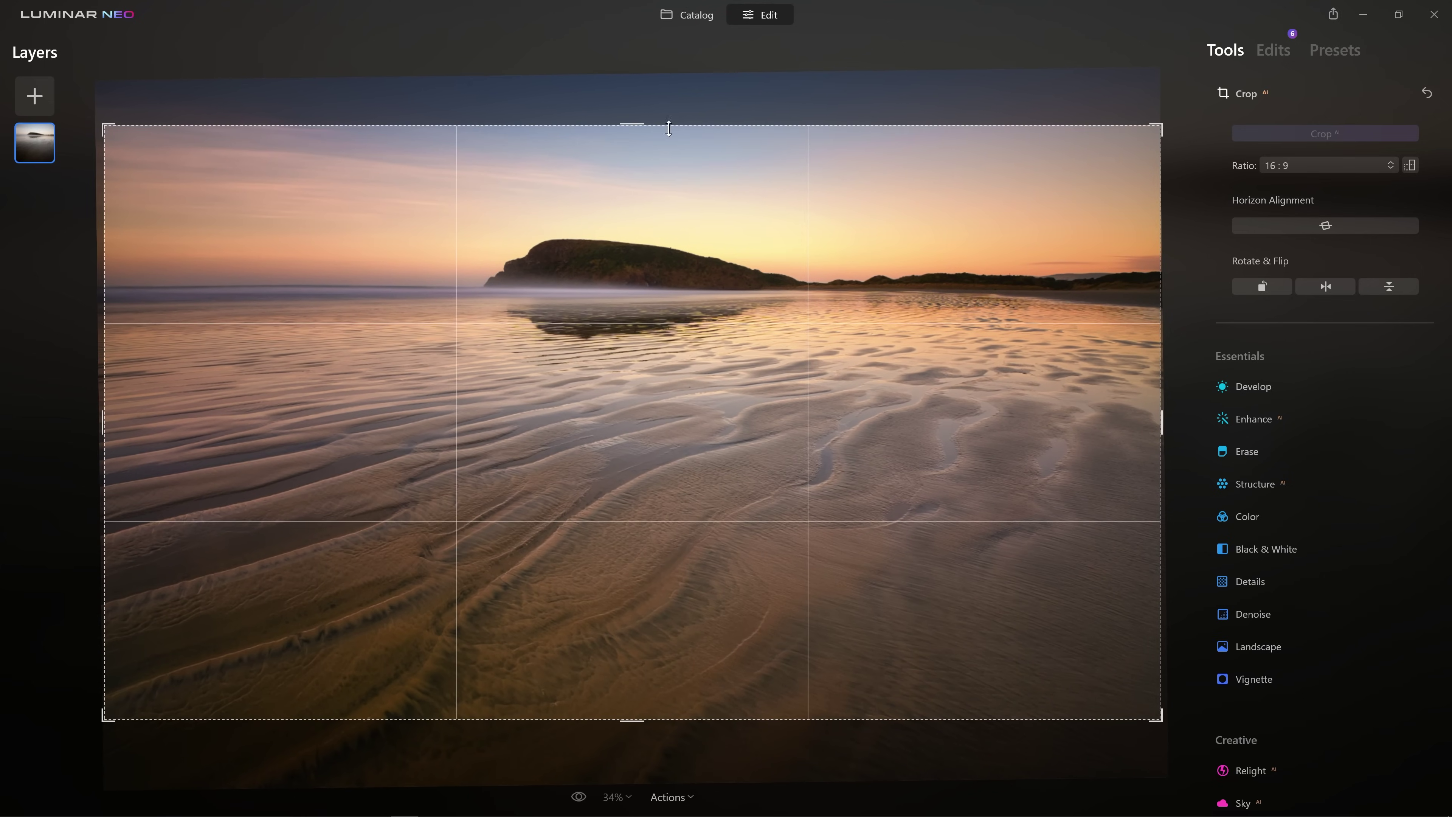
pyautogui.moveTo(698, 237); pyautogui.dragTo(709, 312)
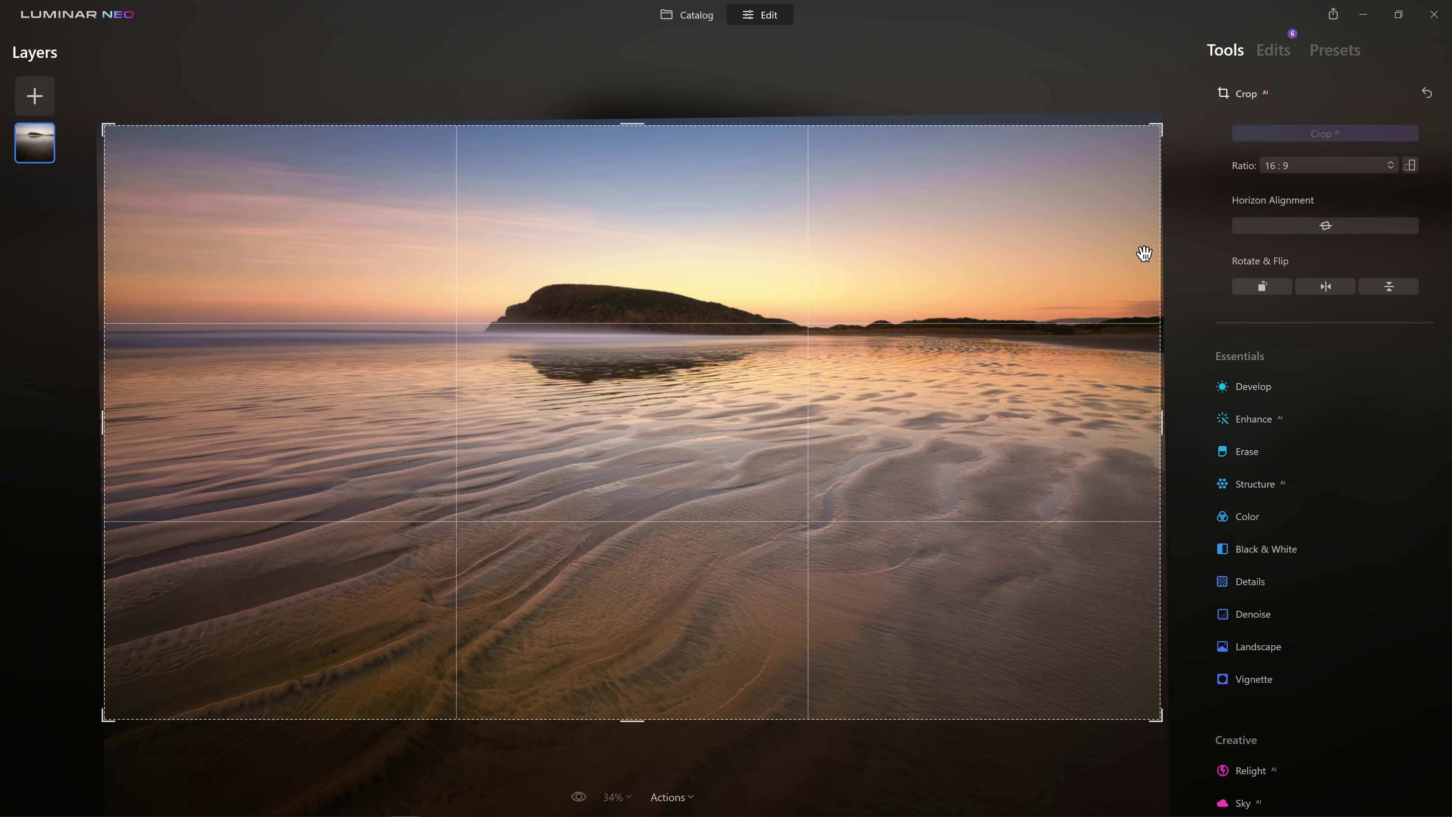
pyautogui.click(1309, 90)
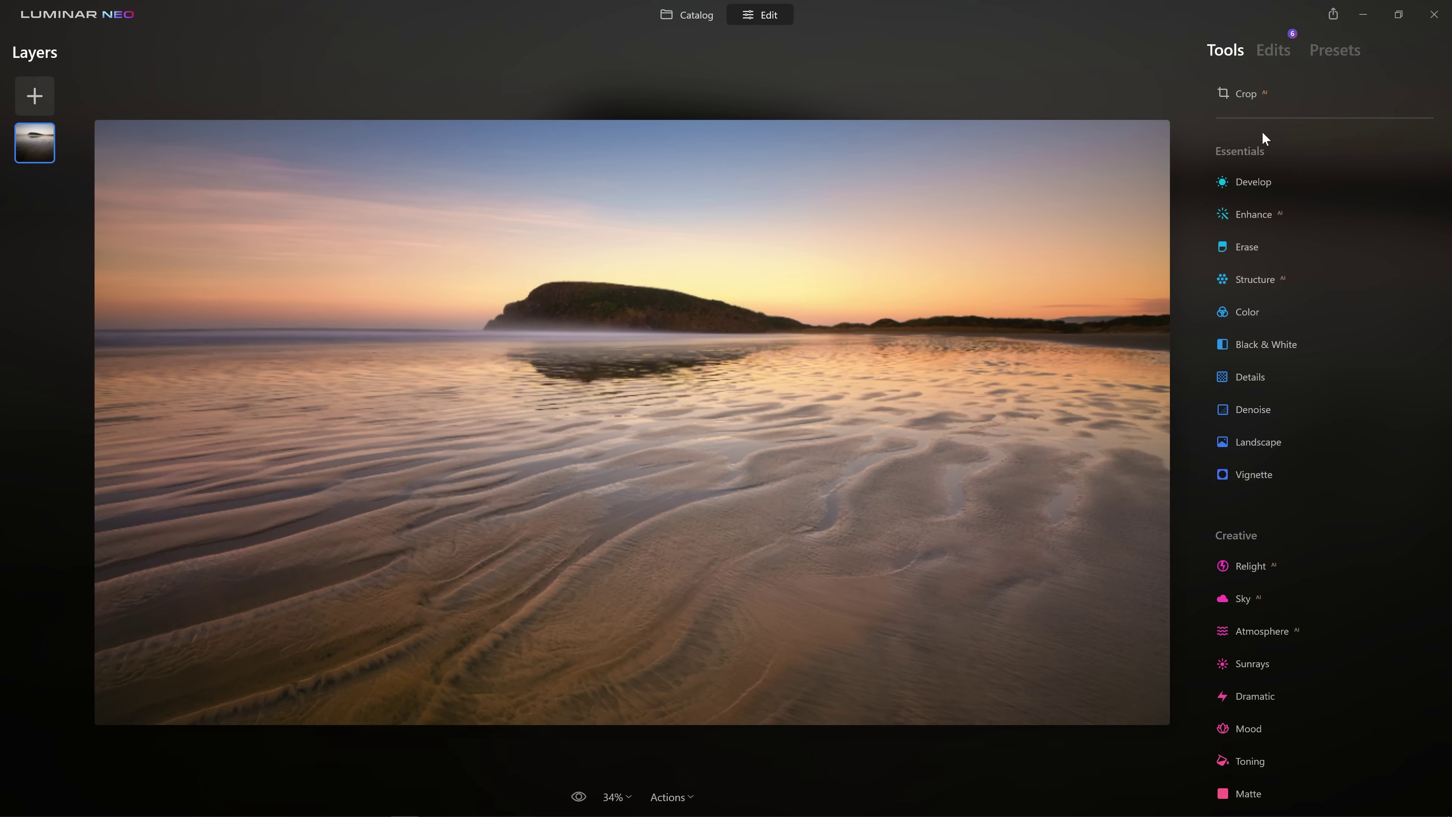